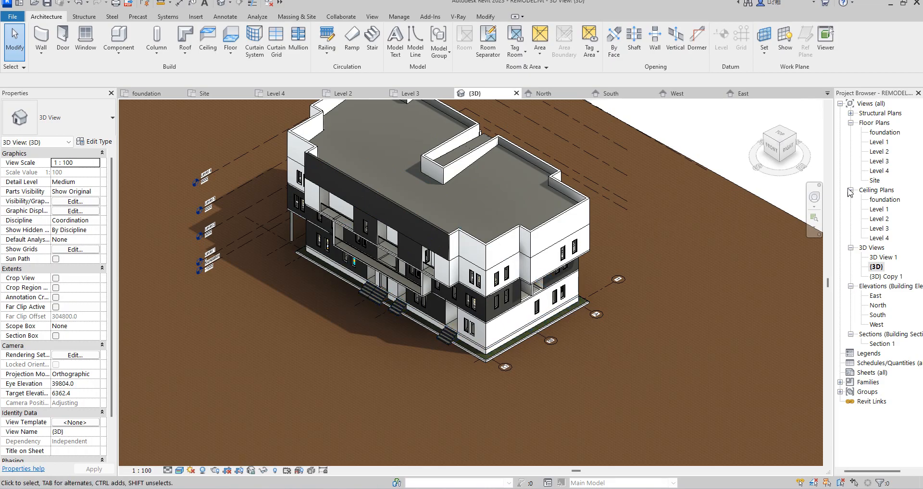
- Open the Level 1 floor plan
double_click(879, 142)
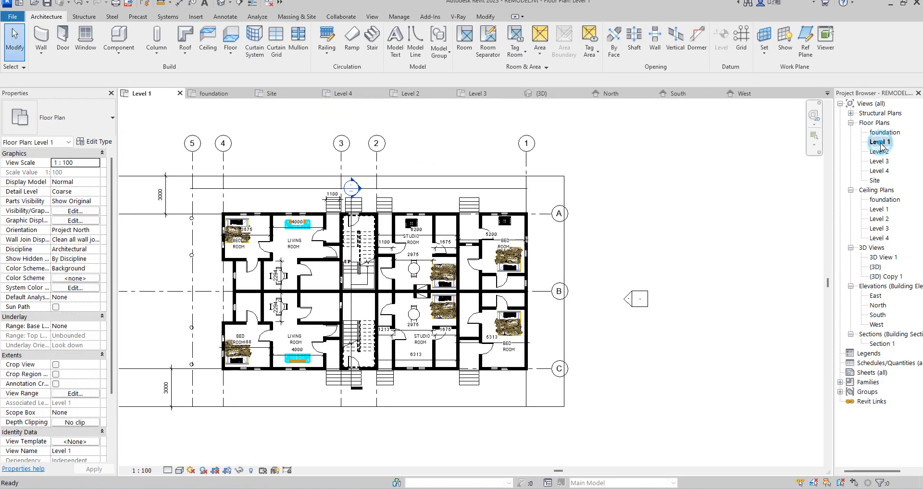
scroll(317, 273, "down", 3)
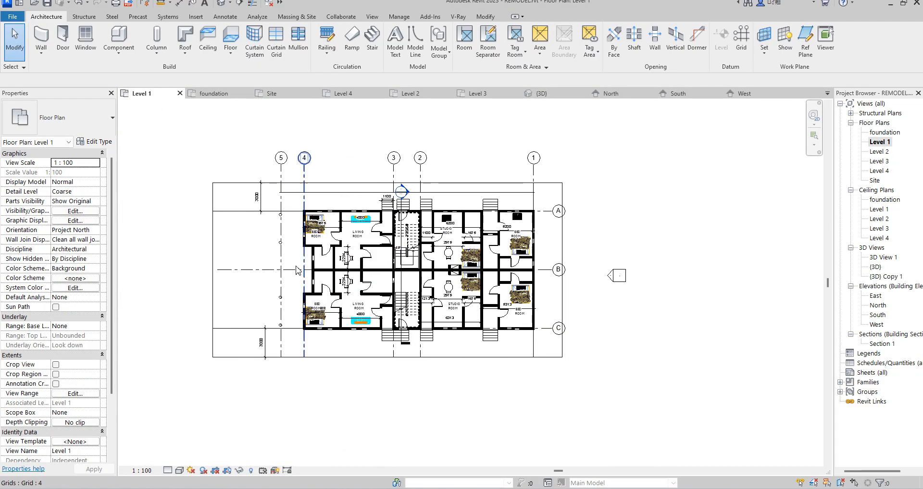
scroll(361, 277, "up", 3)
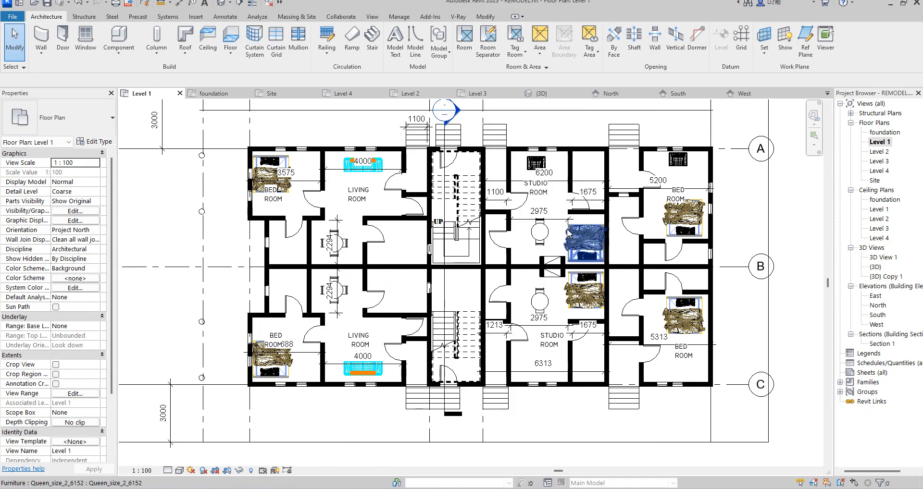
scroll(579, 221, "up", 4)
scroll(465, 216, "down", 5)
scroll(608, 180, "up", 3)
scroll(616, 184, "up", 1)
- Remove all linear dimensions visible in the Level 1 plan from the view
right_click(638, 201)
mouse_move(650, 298)
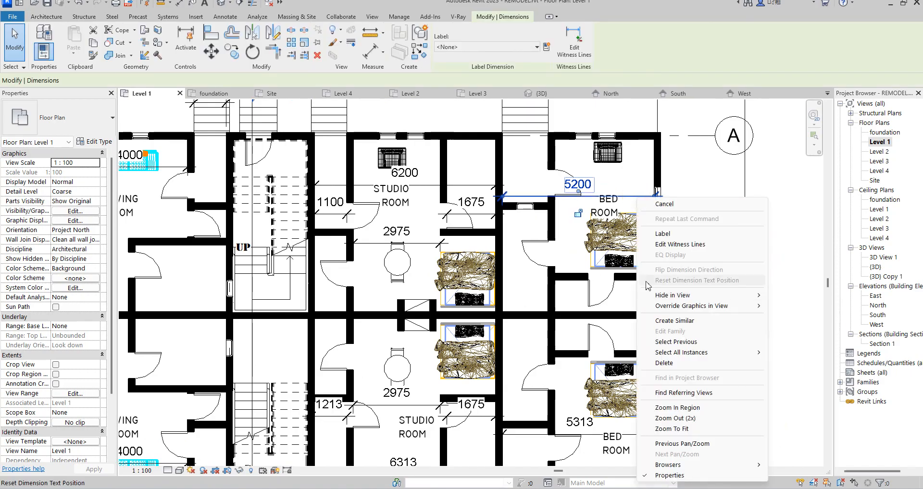
left_click(794, 353)
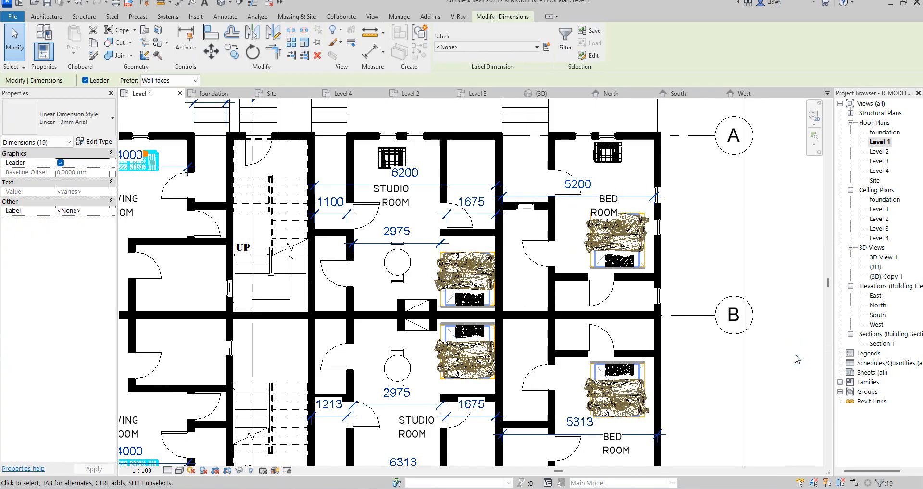
key("e")
key("h")
scroll(552, 245, "down", 3)
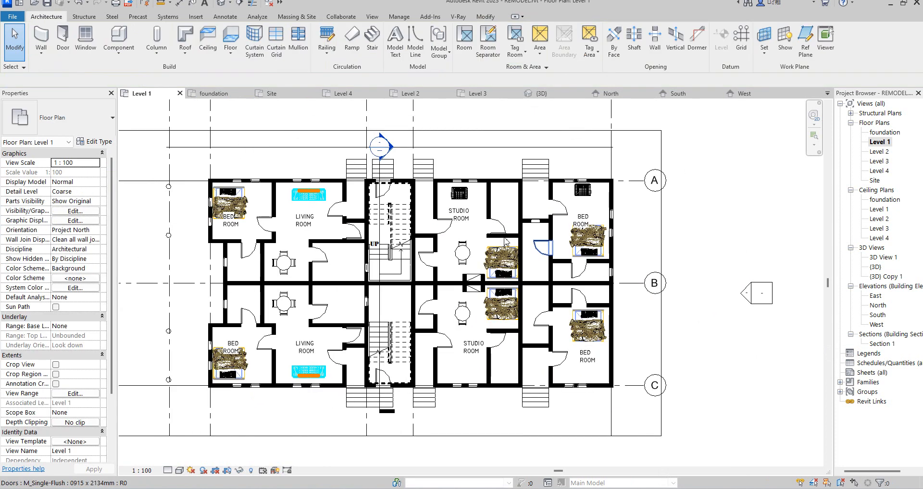
scroll(339, 238, "down", 3)
- Flip the two bathroom doors beside the left bedrooms so that they hinge on the side near the dining area wall
scroll(300, 250, "up", 7)
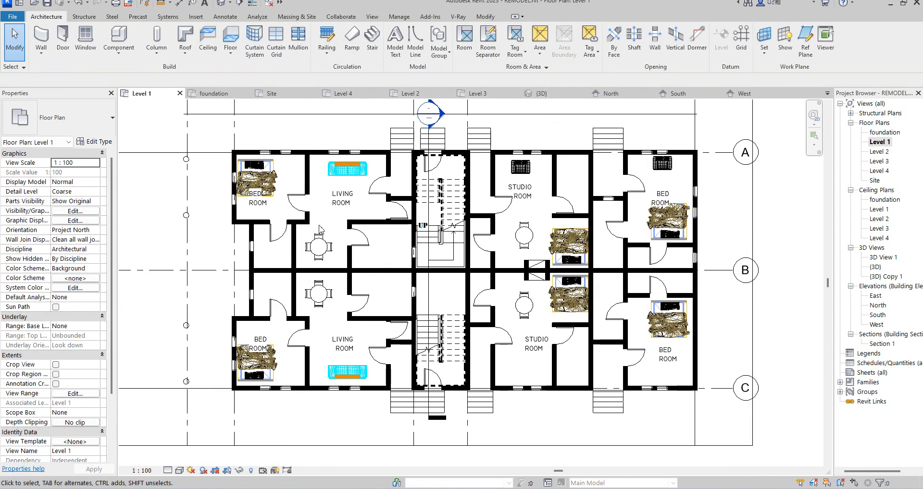
scroll(311, 245, "down", 3)
scroll(274, 235, "up", 2)
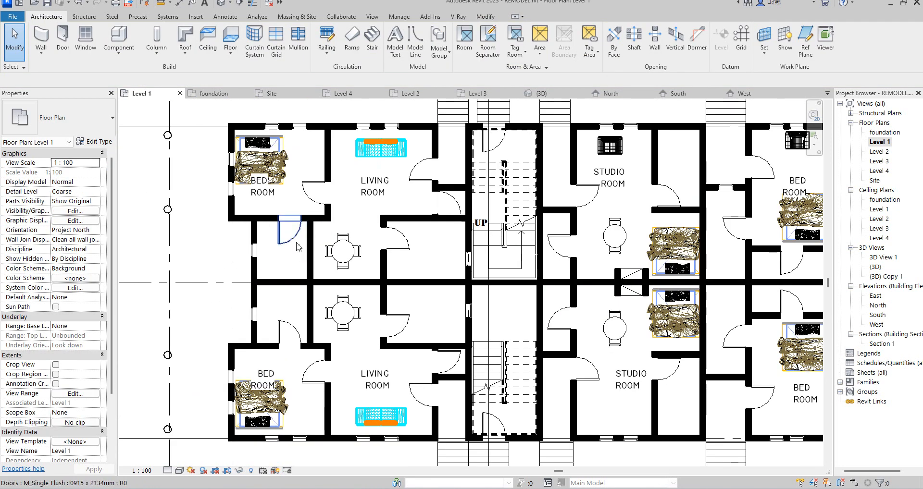
left_click(295, 240)
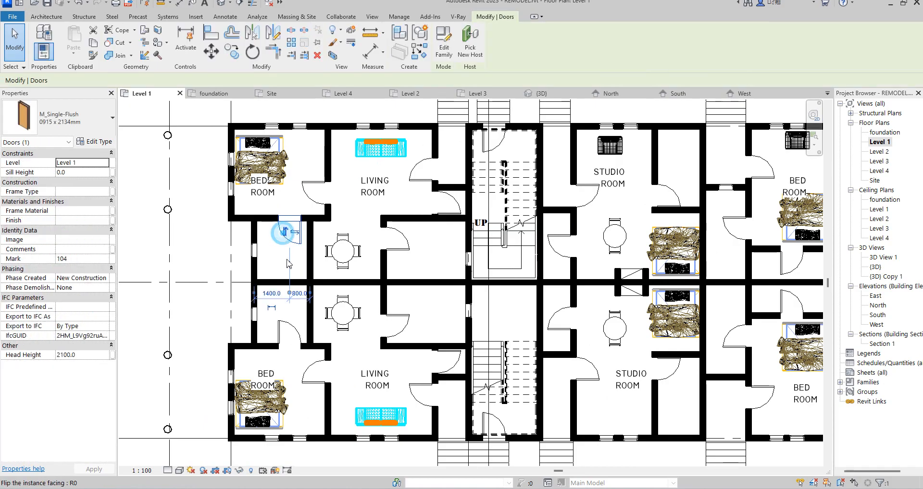
left_click(297, 325)
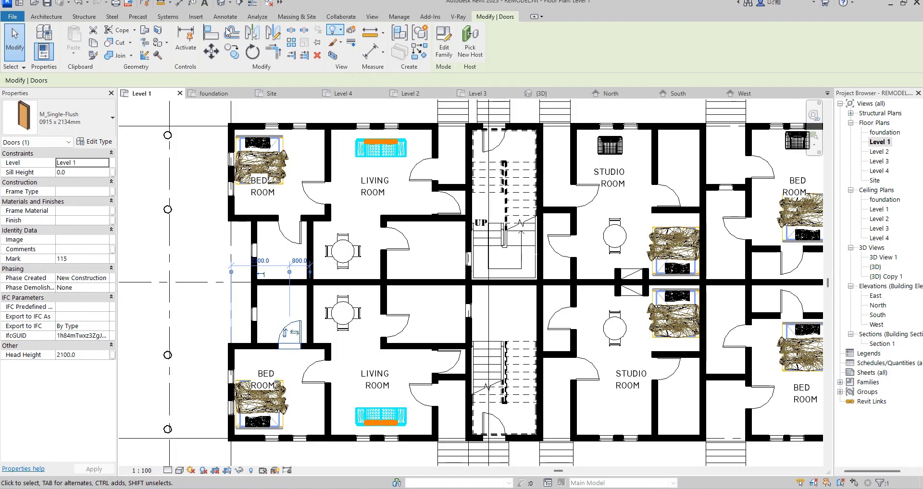
- Align both flipped bathroom doors with the inner face of the wall between the bathrooms and dining areas
left_click(208, 34)
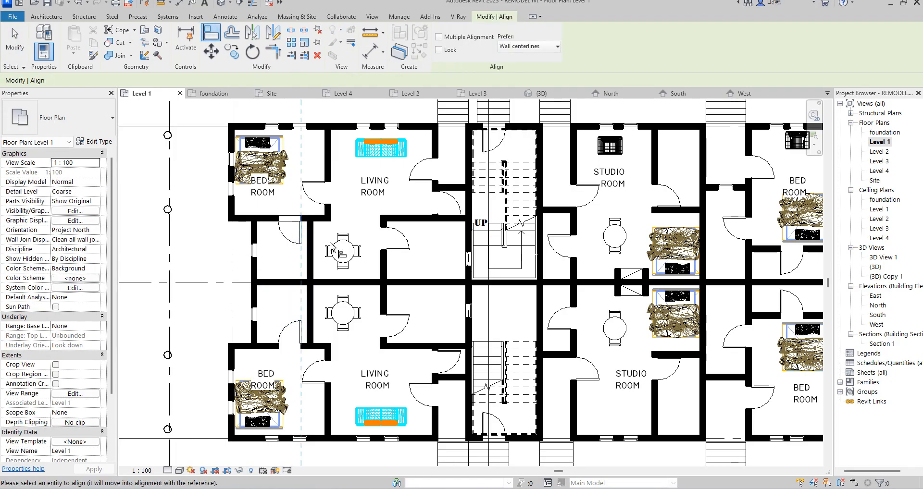
scroll(317, 248, "up", 2)
left_click(298, 236)
scroll(303, 269, "down", 4)
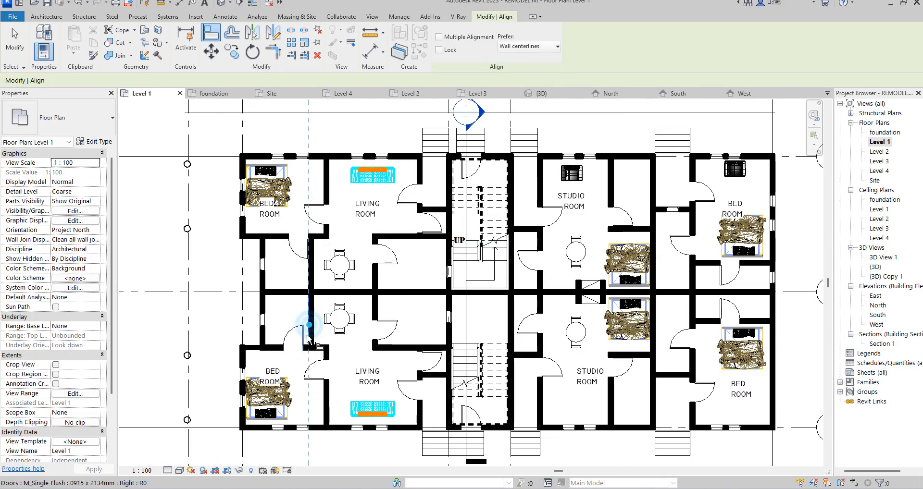
scroll(309, 328, "down", 3)
right_click(330, 161)
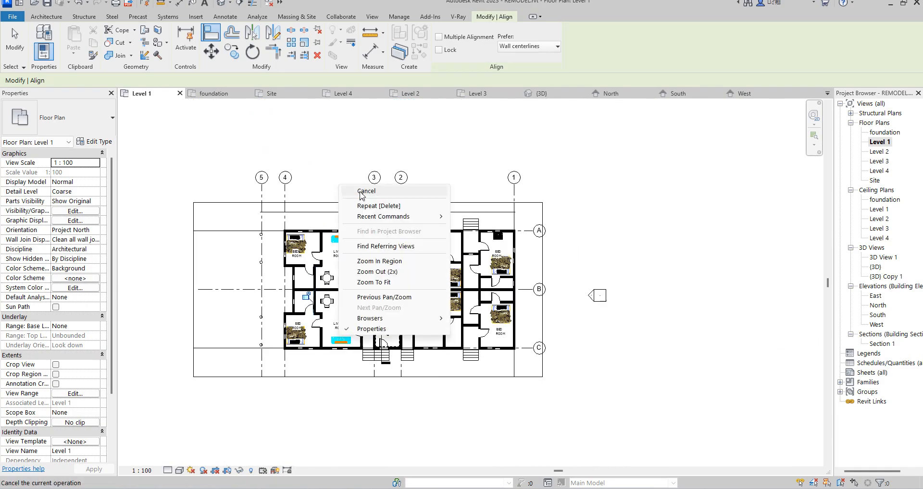
left_click(356, 169)
- Place a WC w Cistern (5), 540 x 360mm, at the window wall of the upper left bathroom
scroll(404, 244, "up", 4)
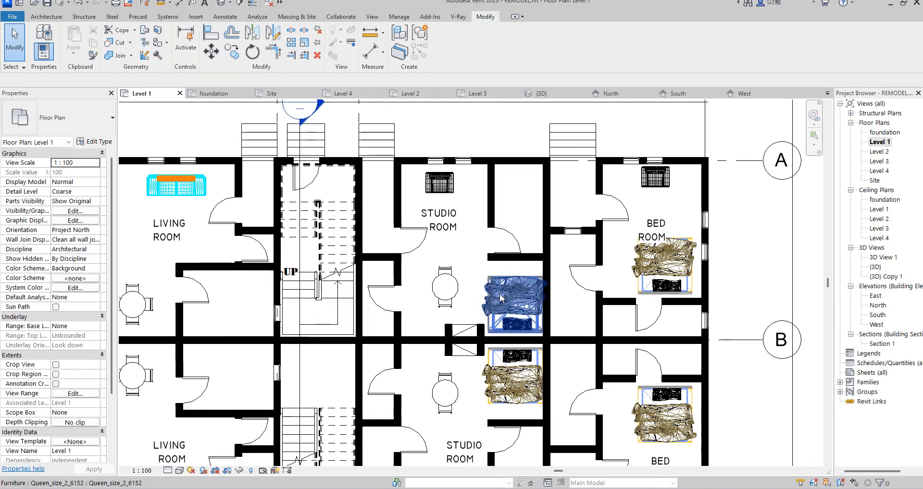
scroll(509, 260, "down", 4)
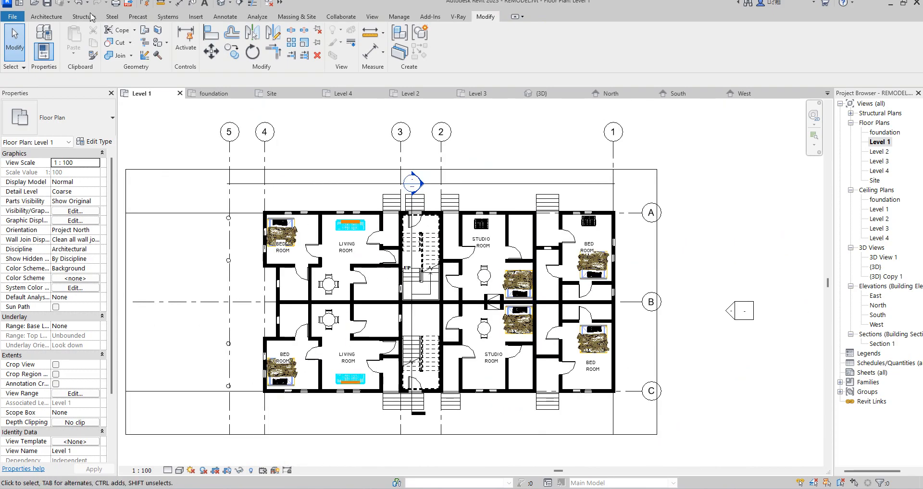
left_click(44, 18)
left_click(120, 56)
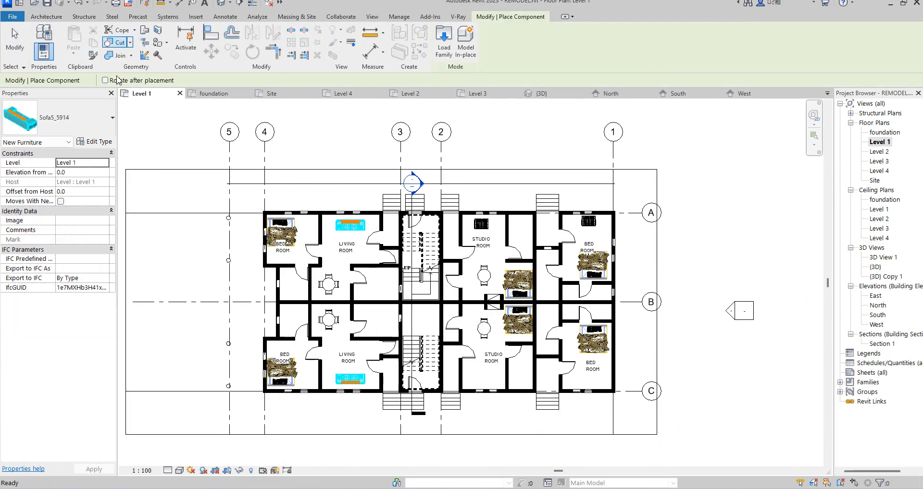
left_click(112, 118)
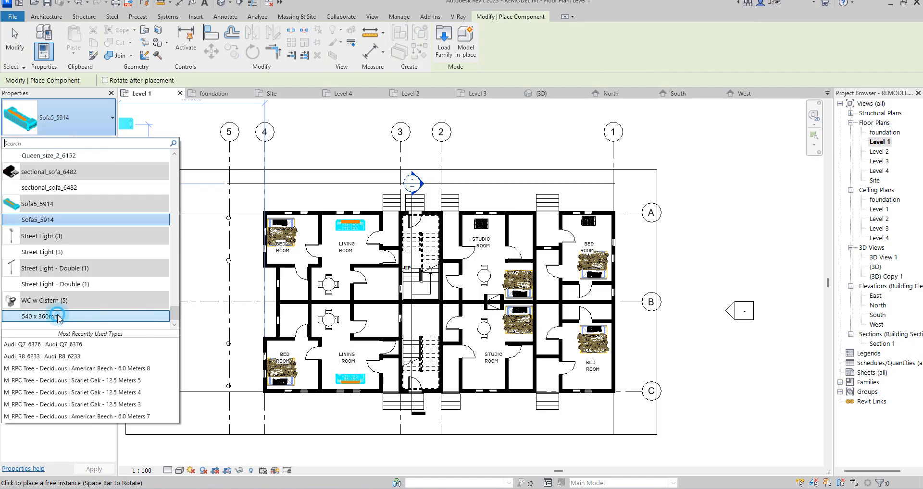
left_click(41, 317)
scroll(288, 303, "up", 1)
scroll(288, 302, "up", 4)
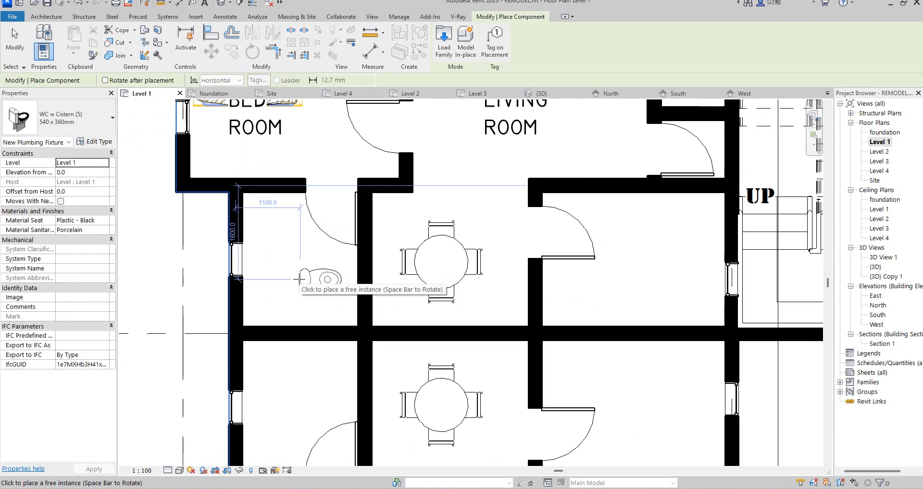
left_click(243, 259)
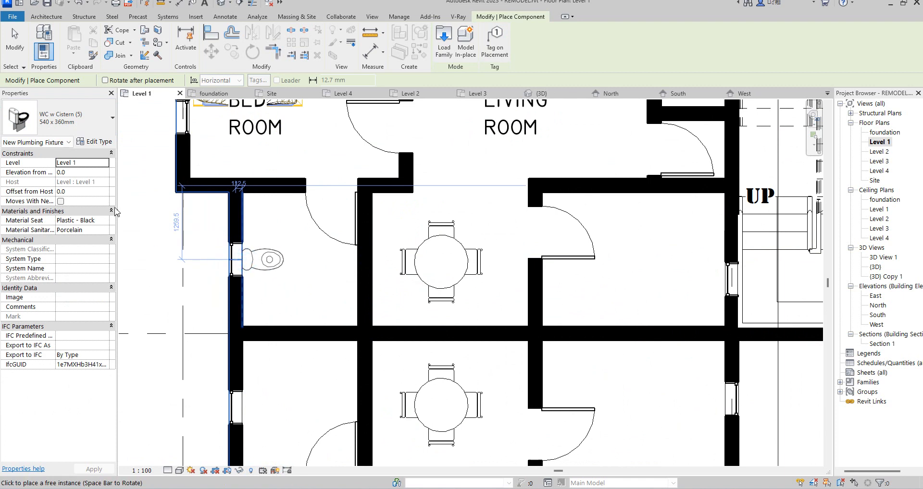
- Place an M_Shower Stall-2D in the lower right corner of the same bathroom
left_click(86, 120)
left_click_drag(150, 315, 152, 275)
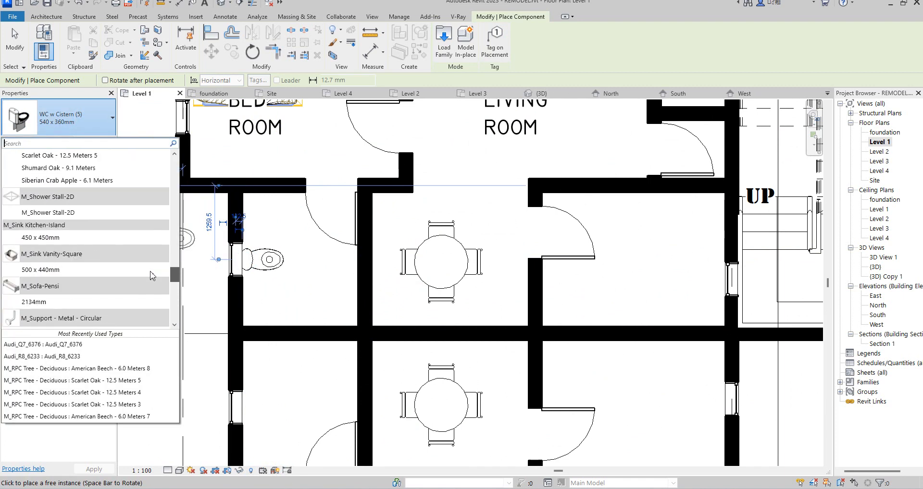
left_click(46, 212)
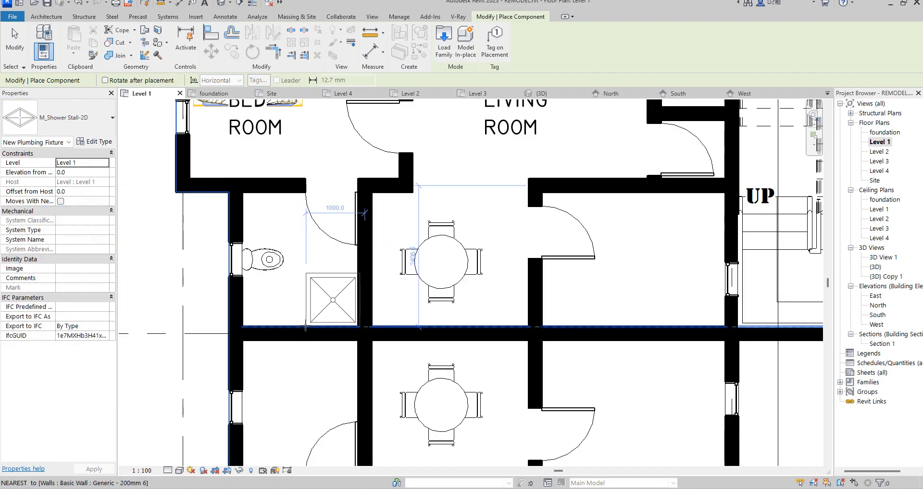
- Place an M_Sink Vanity-Square, 500 x 440mm, against the upper bathroom wall beside the door
left_click(72, 118)
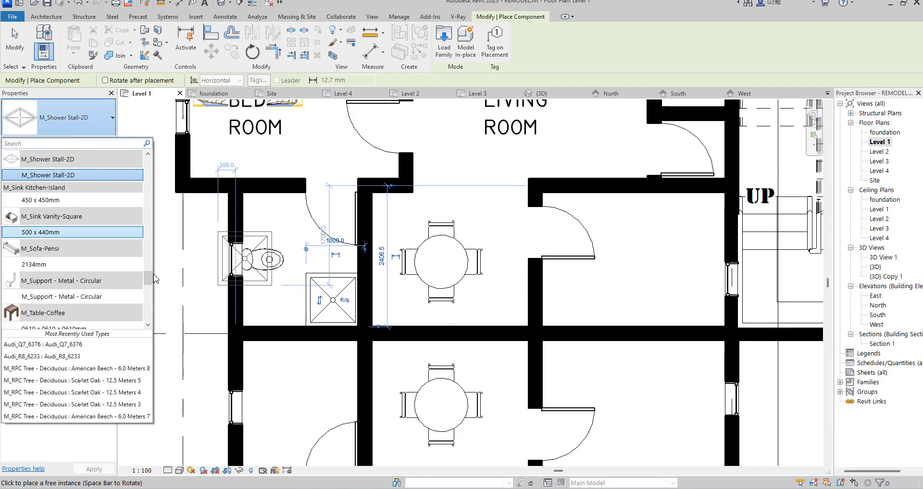
left_click(62, 232)
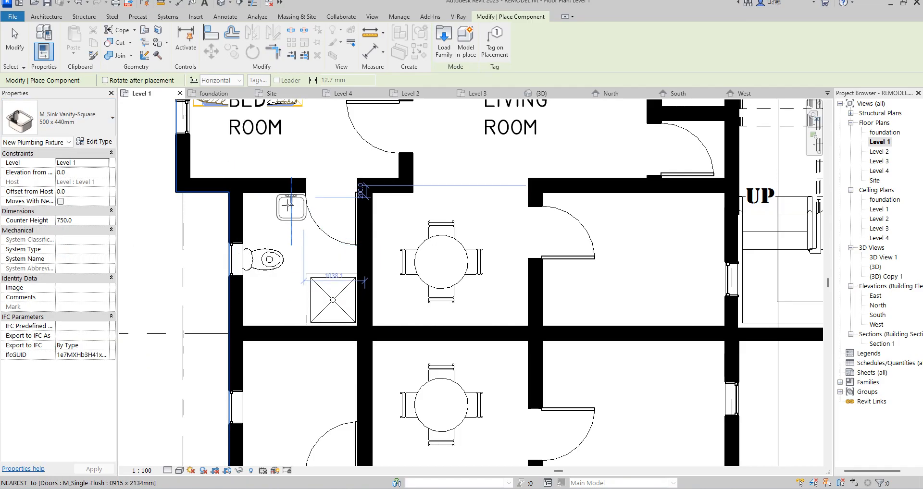
left_click(284, 207)
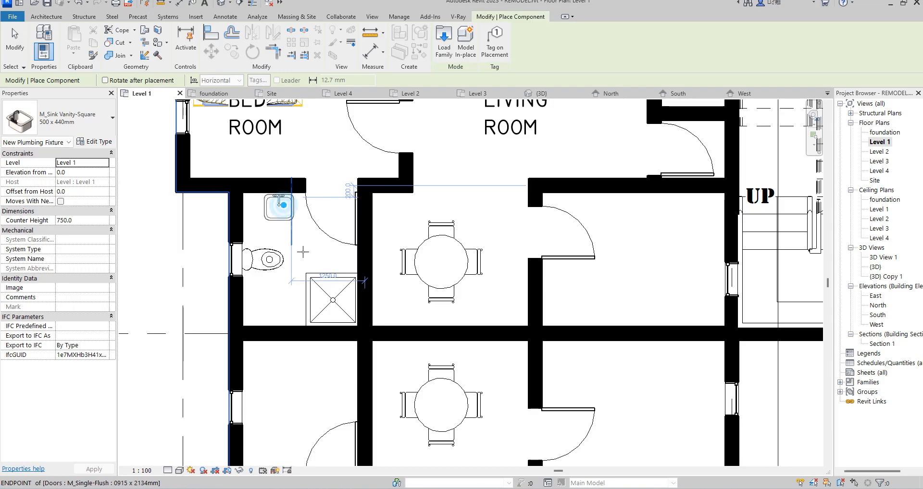
key("Escape")
- Mirror the shower, toilet and sink across the shared horizontal wall into the lower left bathroom, drawing the axis along that wall
scroll(303, 260, "down", 5)
scroll(296, 264, "up", 3)
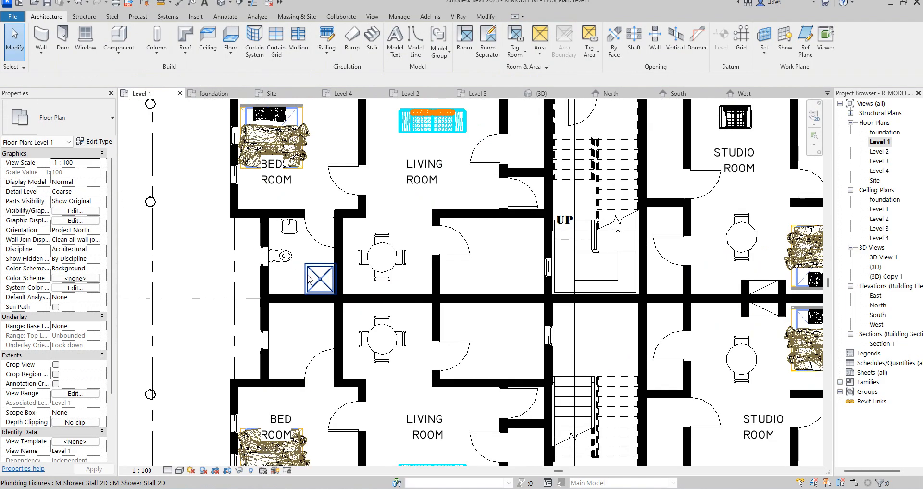
left_click(318, 278)
left_click(293, 265, "ctrl")
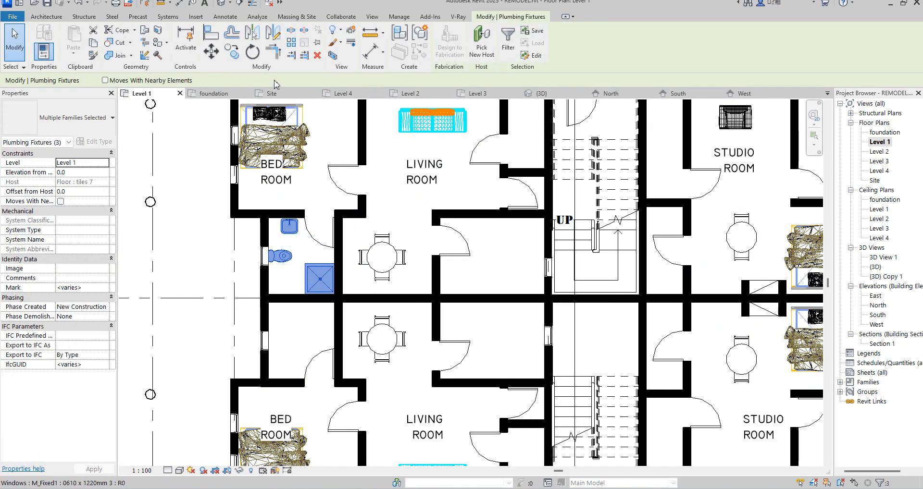
left_click(276, 39)
scroll(335, 301, "up", 3)
left_click(329, 294)
left_click(370, 296)
scroll(356, 309, "down", 5)
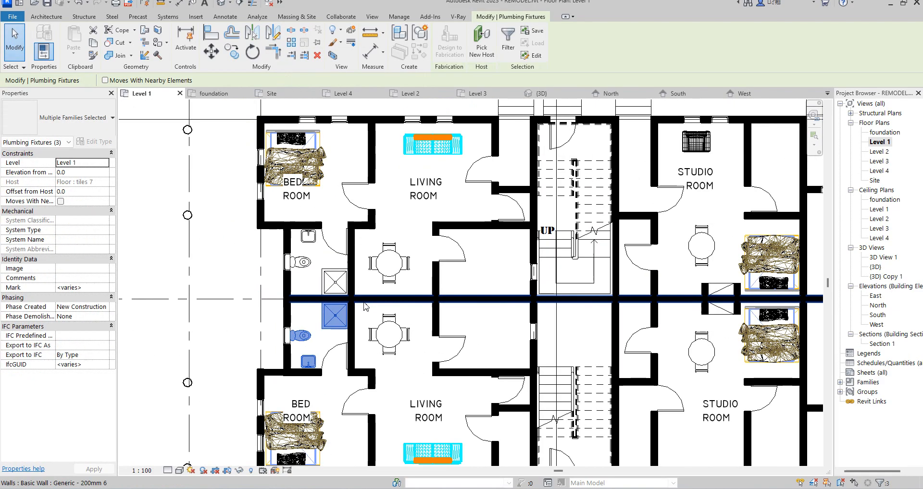
- Place an M_Kitchenette - Medium, 1372mm 2, along the upper wall of the room beside the lower dining area, rotated to fit
scroll(423, 359, "up", 3)
scroll(407, 335, "down", 3)
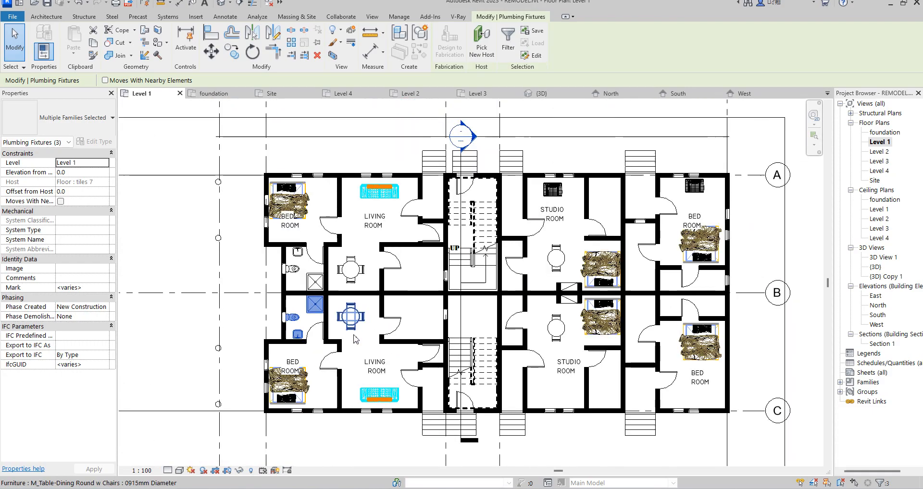
scroll(345, 367, "up", 3)
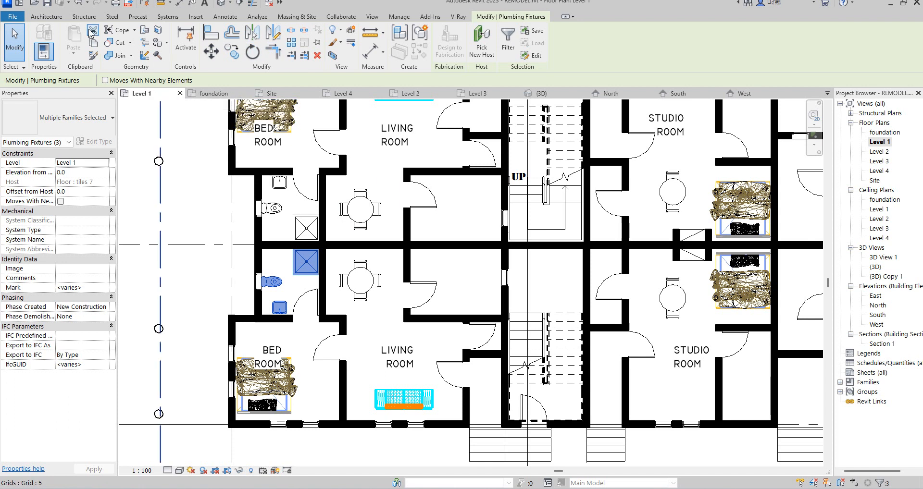
left_click(54, 18)
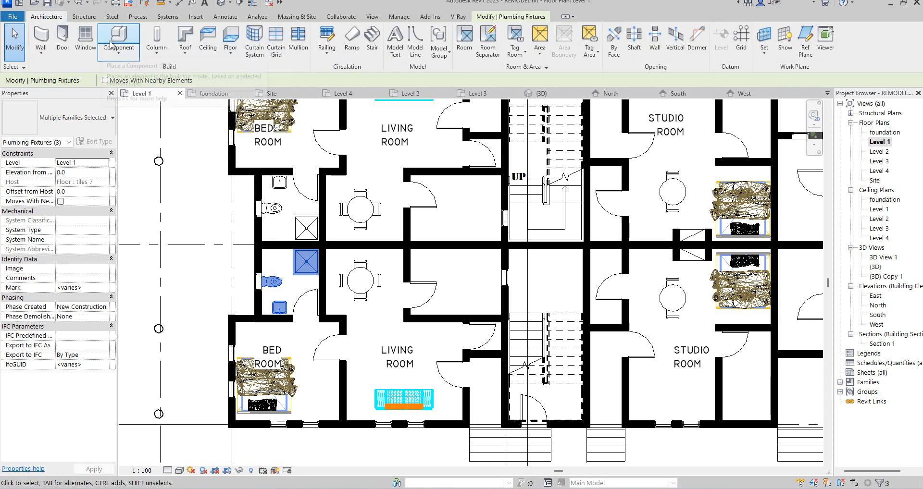
left_click(106, 49)
left_click(106, 120)
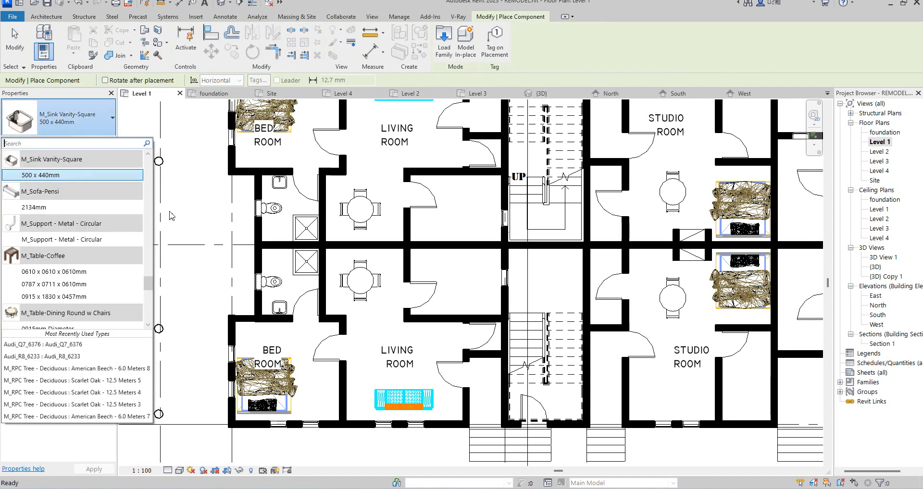
left_click_drag(150, 290, 146, 218)
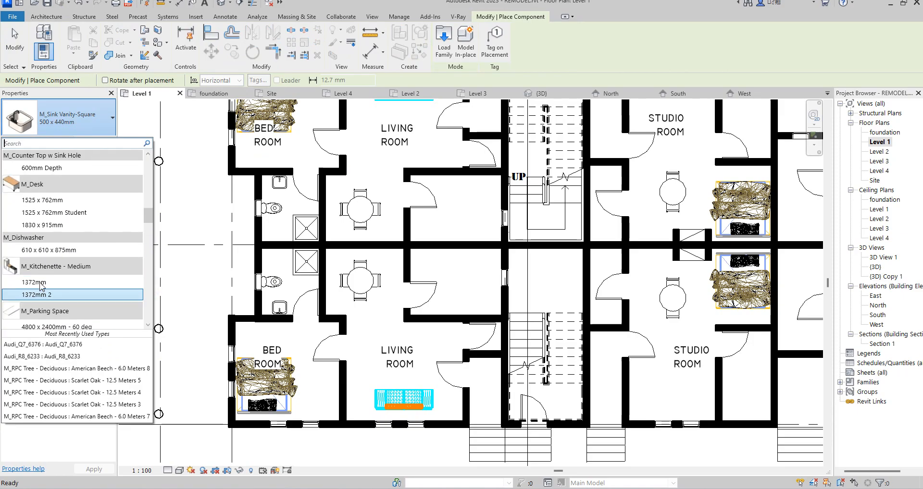
left_click(48, 295)
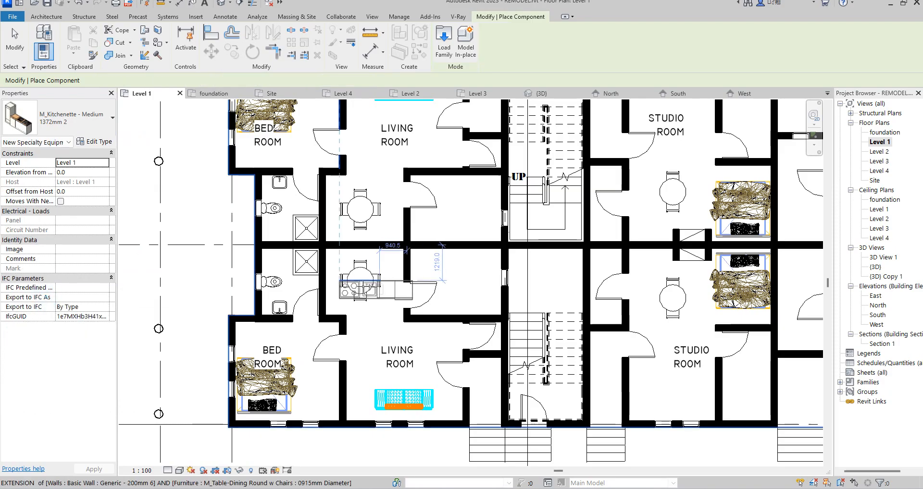
scroll(437, 342, "up", 2)
key("space")
key("space")
key("space")
key("space")
key("space")
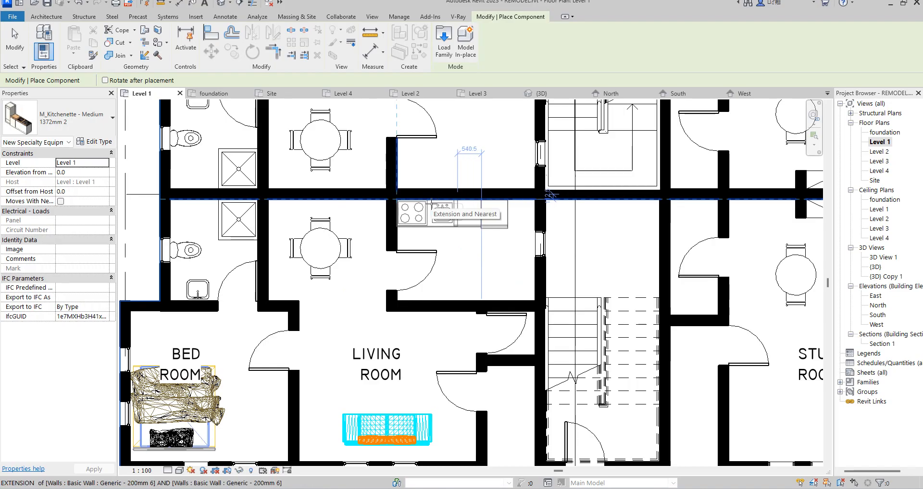
left_click(514, 258)
key("Escape")
key("Escape")
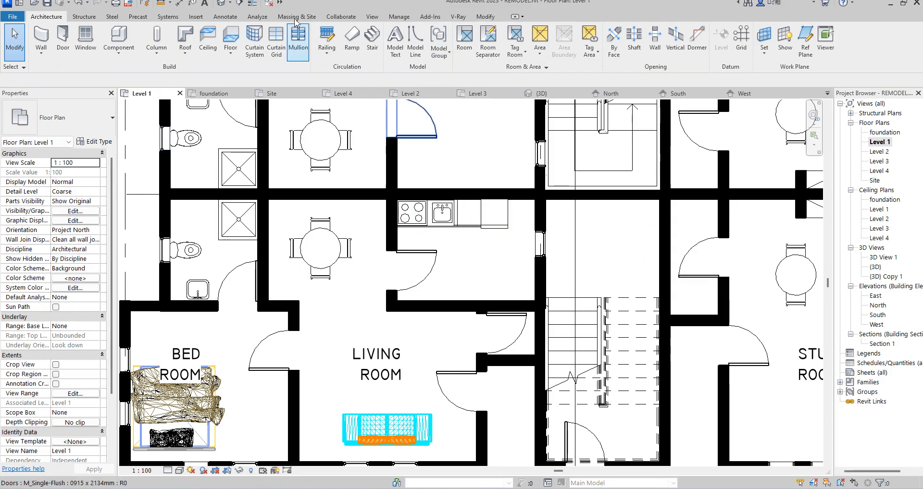
- Draw a thin detail line from the refrigerator's outer corner straight down to the lower wall of the lower kitchen
left_click(225, 17)
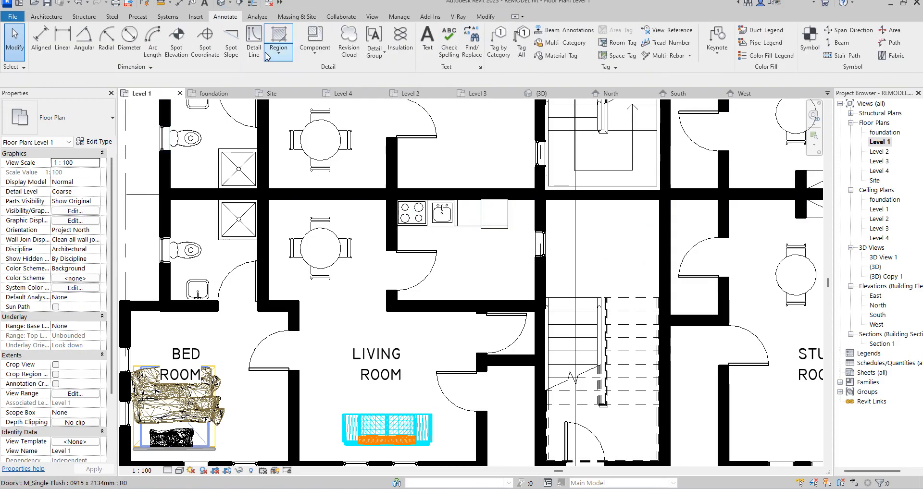
left_click(254, 42)
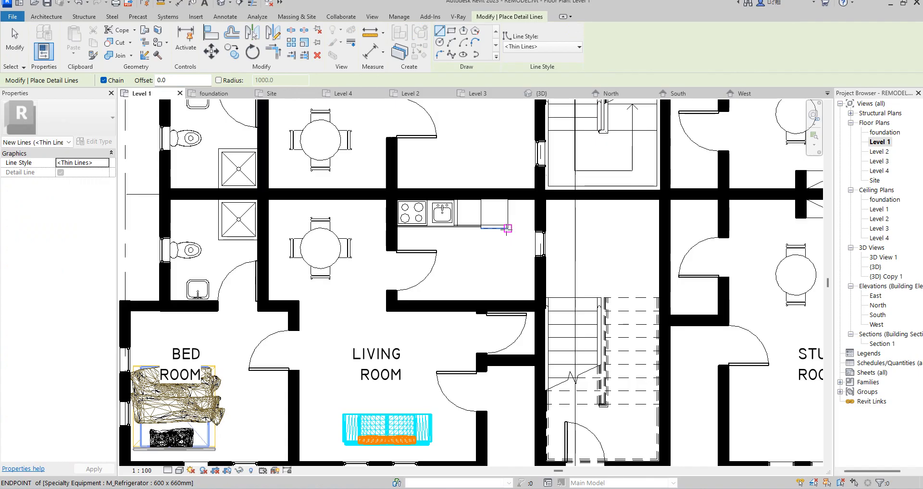
left_click(507, 228)
left_click(511, 299)
key("Escape")
scroll(492, 286, "up", 2)
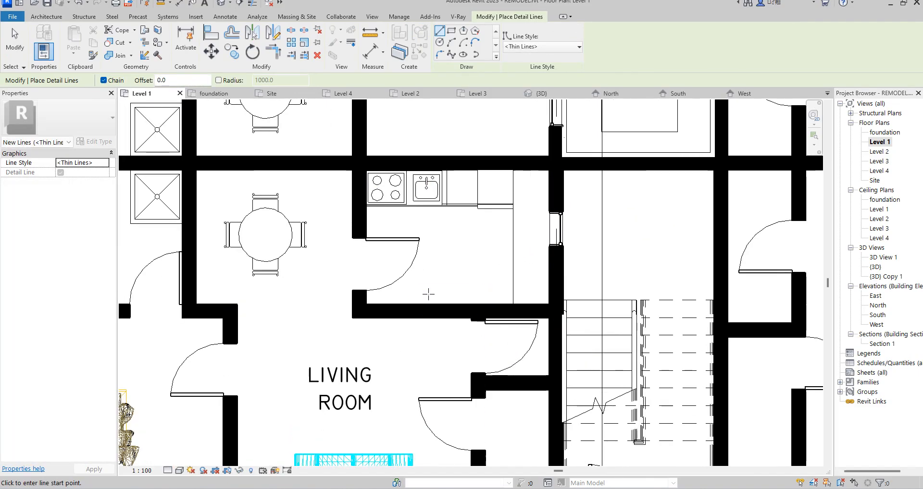
- Outline the counter's end with detail lines, up from the lower kitchen wall and about 787.5 mm across to the vertical counter line
left_click(463, 301)
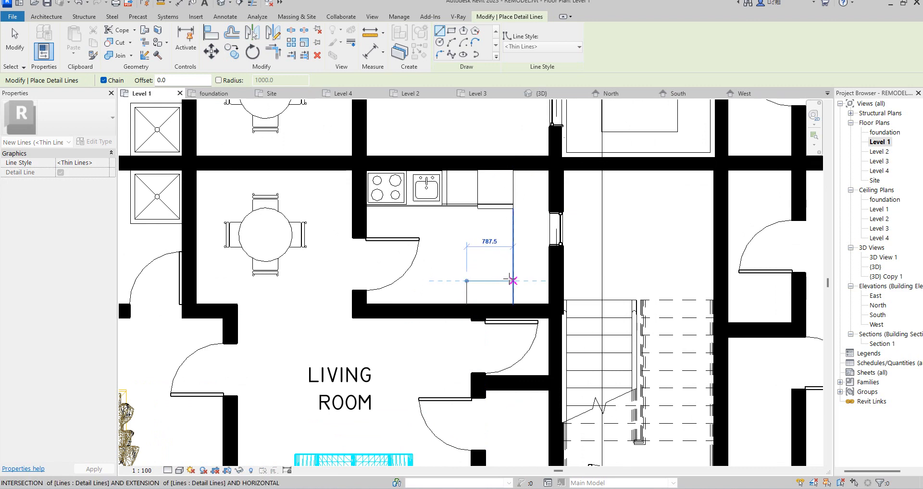
scroll(465, 255, "down", 3)
right_click(469, 245)
left_click(500, 254)
right_click(478, 251)
left_click(498, 257)
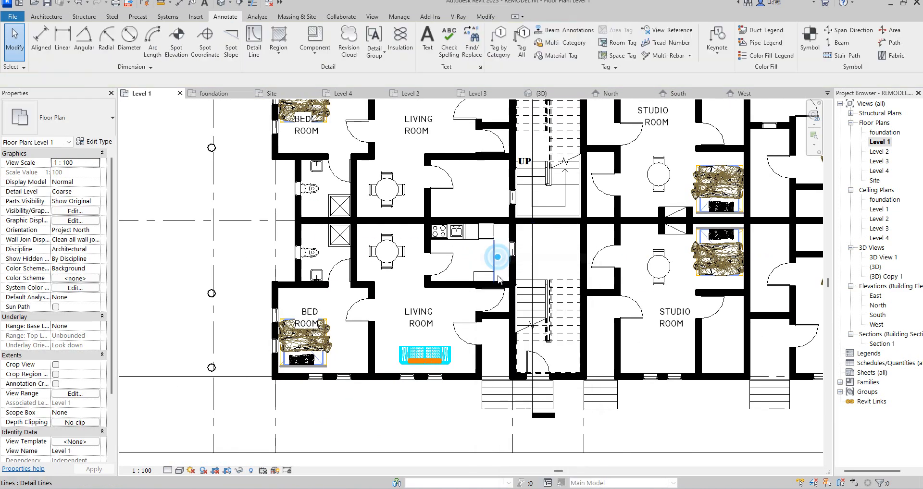
- Mirror a copy of the kitchen units and counter lines into the upper kitchen, drawing the axis along the shared wall on grid B
scroll(498, 278, "up", 2)
left_click_drag(502, 275, 480, 260)
left_click(465, 219, "ctrl")
scroll(433, 221, "down", 3)
left_click(273, 32)
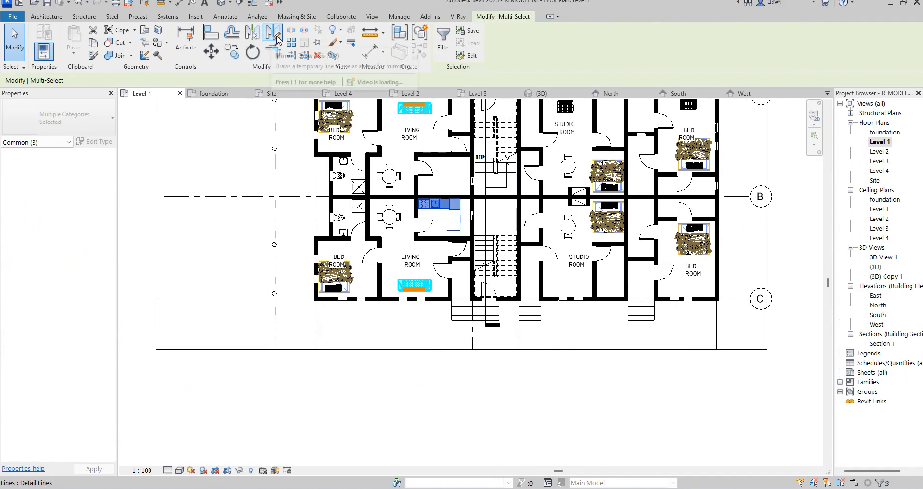
scroll(471, 195, "up", 5)
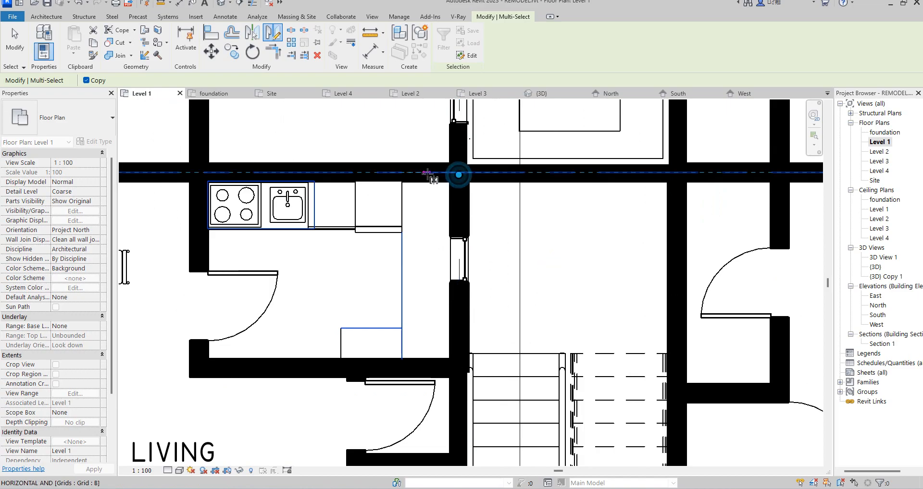
left_click(430, 184)
scroll(430, 226, "down", 6)
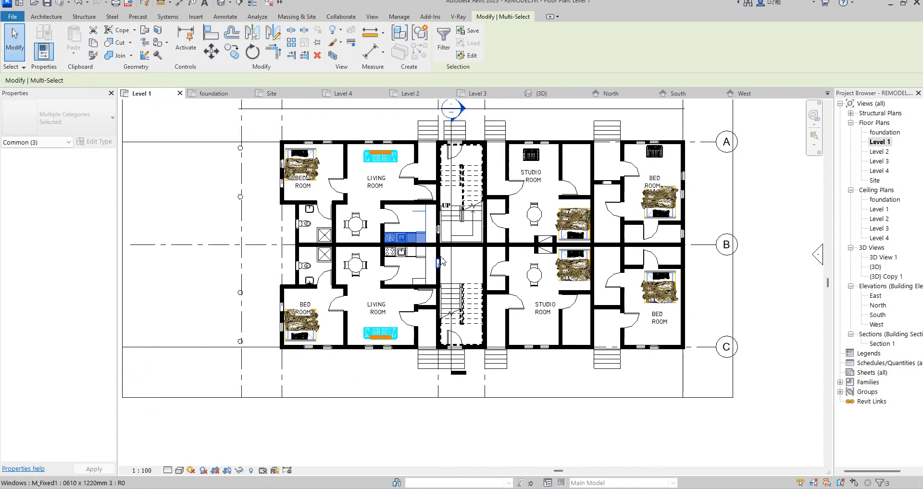
scroll(417, 204, "up", 3)
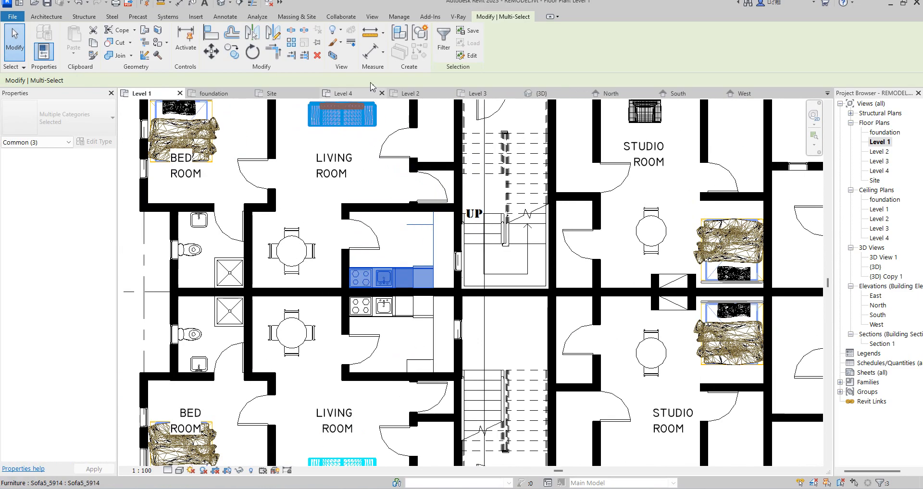
left_click(411, 247)
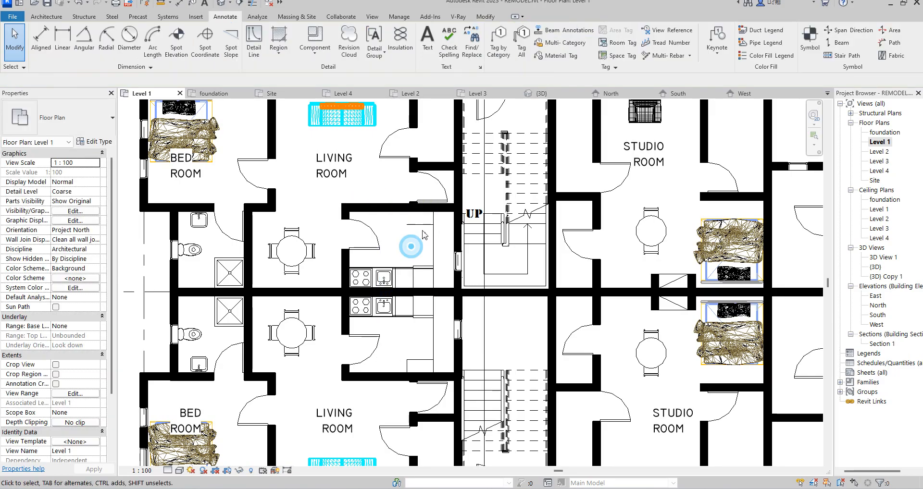
- Close the mirrored counter's end in the upper kitchen with a short vertical detail line between the wall and the counter line
left_click(419, 227)
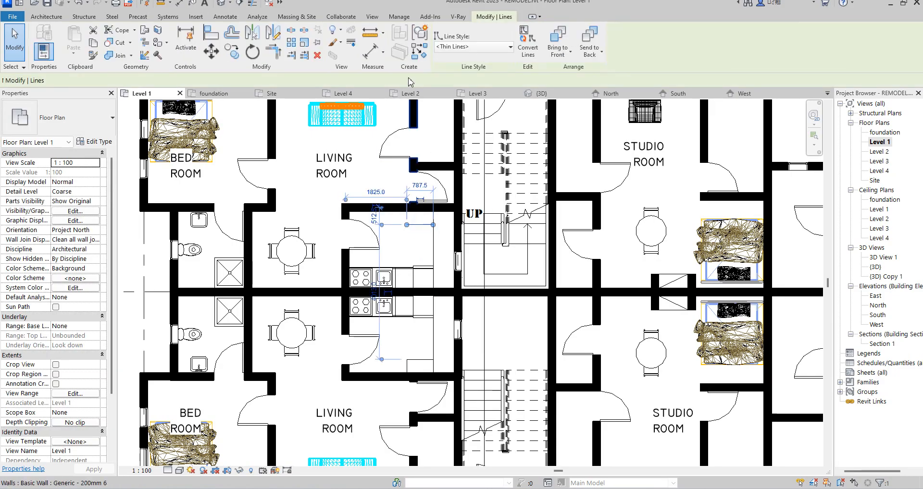
key("d")
key("l")
left_click(406, 210)
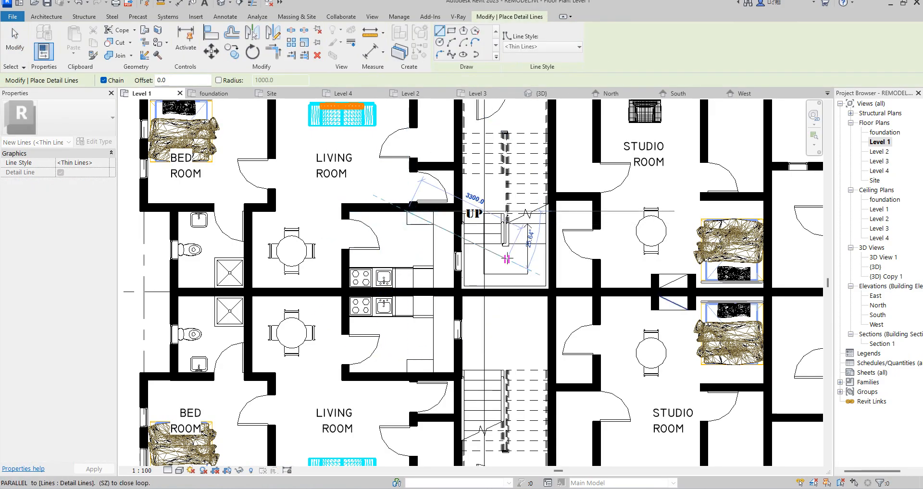
scroll(506, 260, "down", 5)
scroll(487, 272, "up", 8)
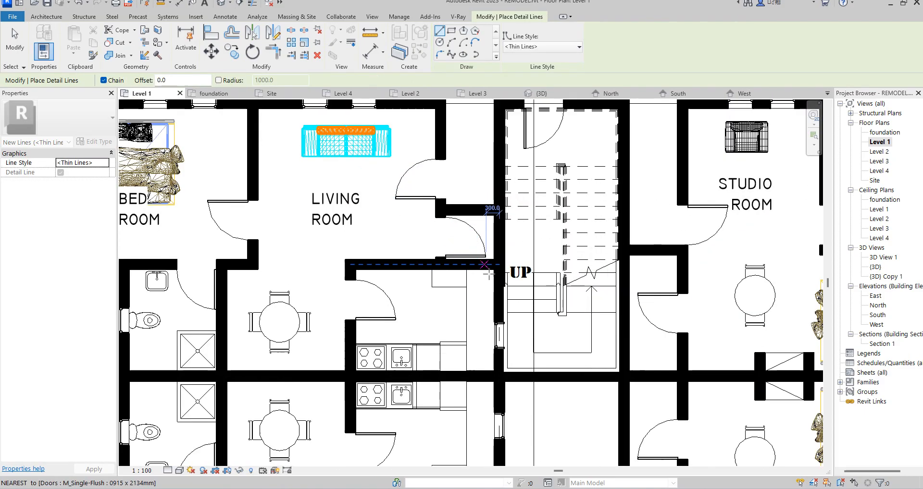
scroll(487, 273, "down", 4)
scroll(469, 372, "up", 1)
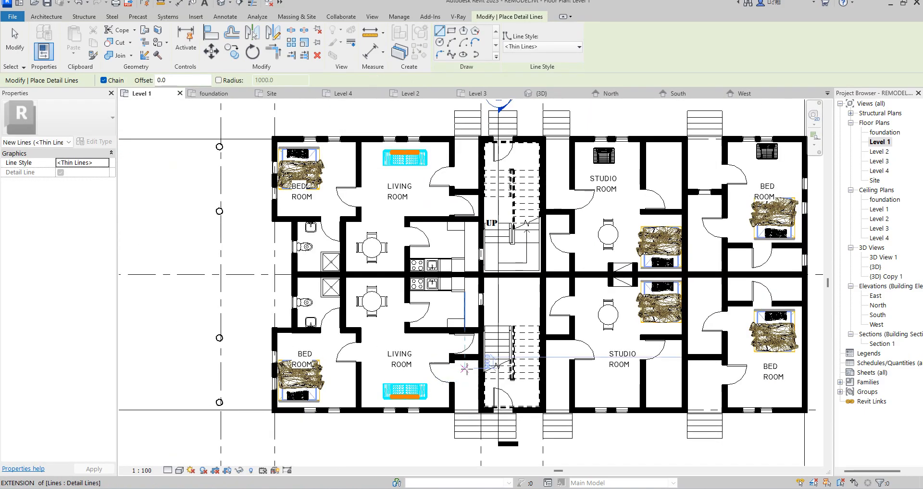
key("Escape")
key("Escape")
- Change the two small-room doors beside the living rooms to type M_Single-Flush1, 0762 x 2032mm 2
left_click(467, 346)
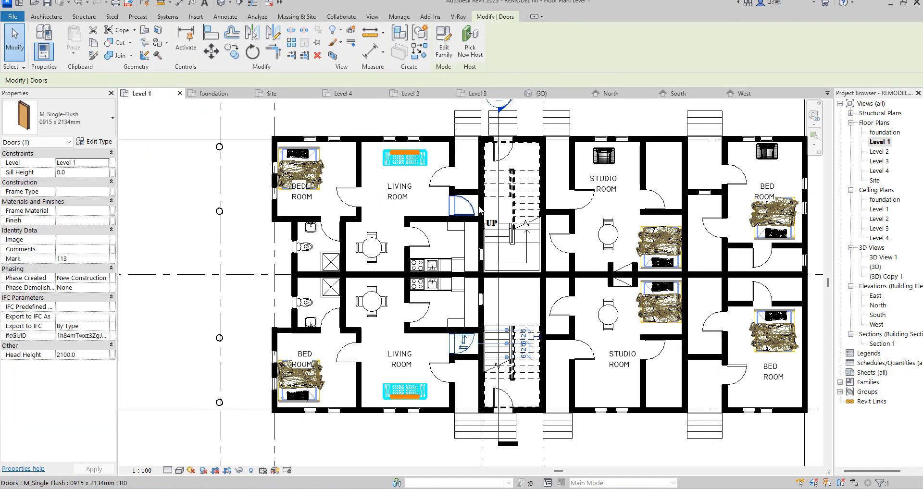
left_click(474, 210, "ctrl")
left_click(58, 118)
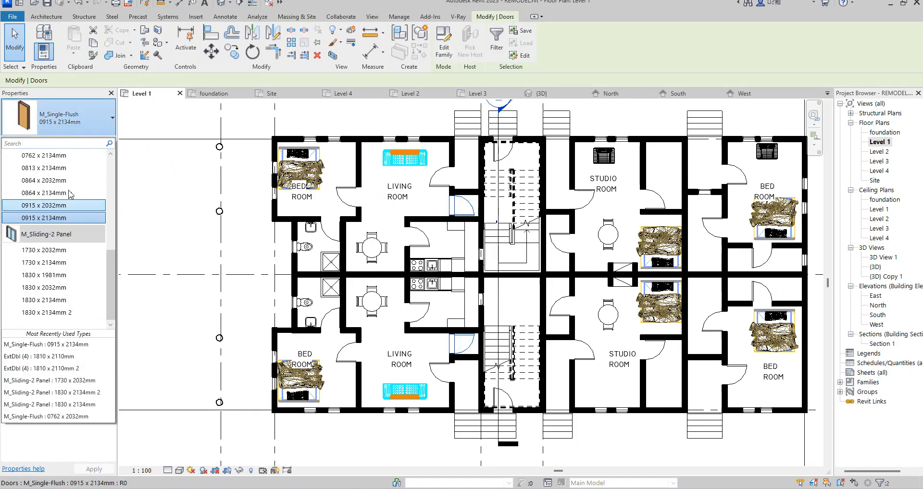
left_click_drag(111, 264, 119, 240)
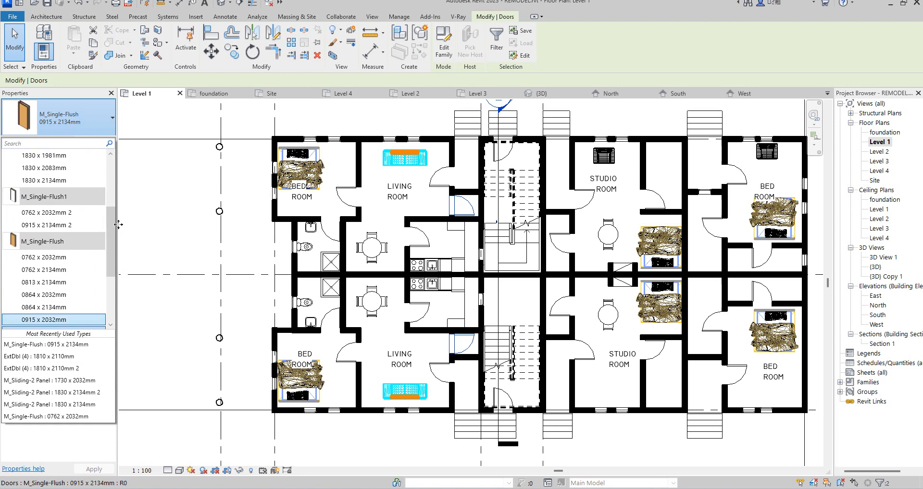
left_click(48, 217)
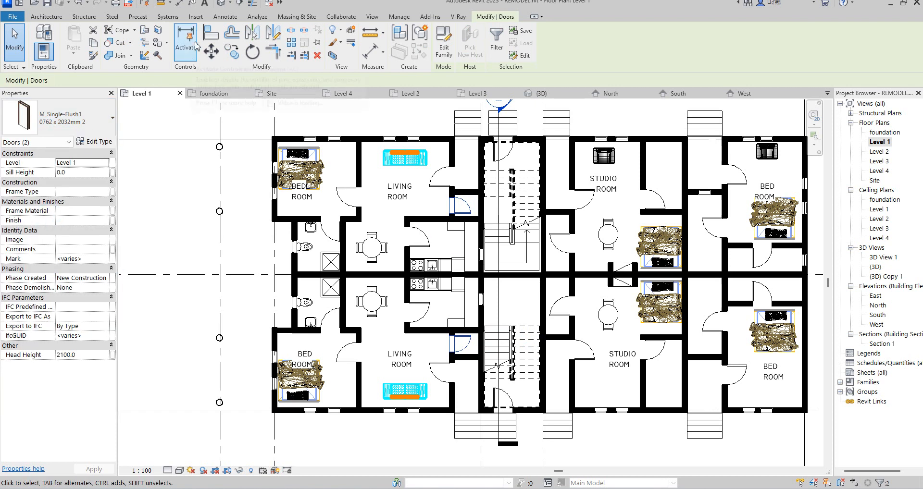
- Align the upper small room's door edge with the face of the adjoining kitchen wall
left_click(210, 32)
scroll(457, 221, "up", 3)
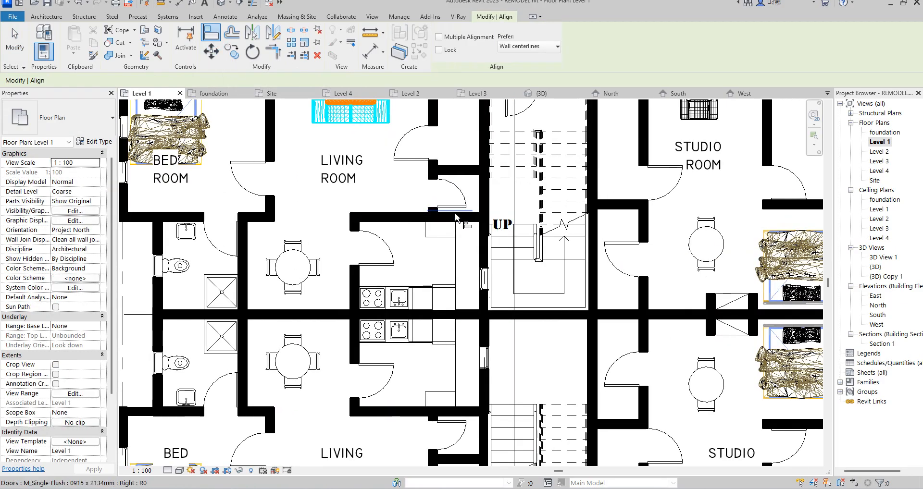
scroll(462, 219, "up", 2)
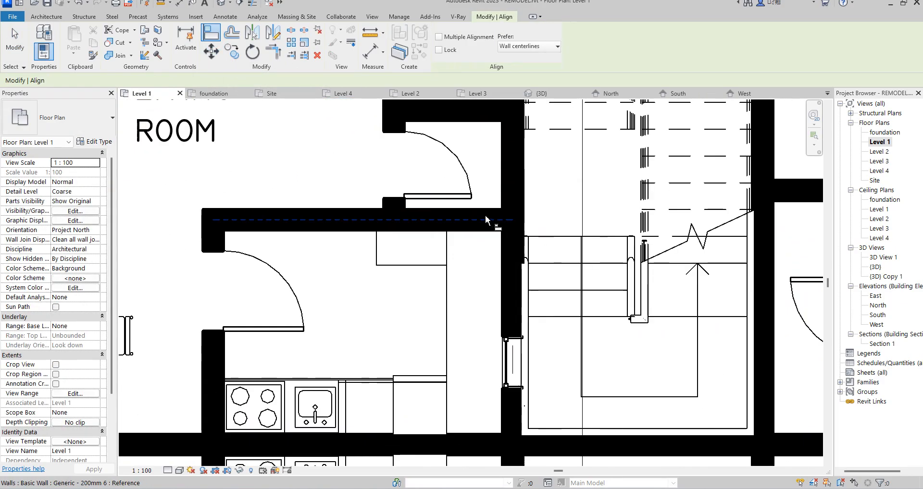
left_click(459, 205)
scroll(460, 204, "down", 6)
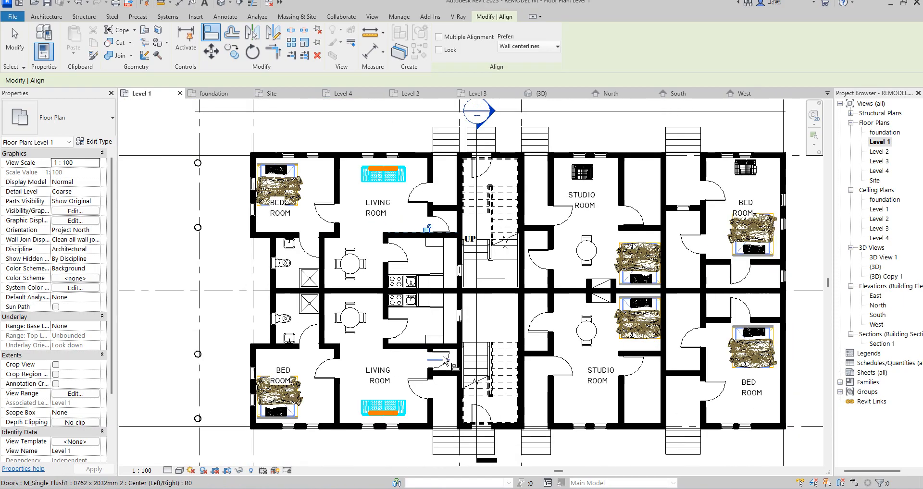
- Align the lower small room's door edge with the lower face of the adjoining kitchen wall
scroll(452, 346, "up", 5)
scroll(452, 347, "up", 1)
left_click(475, 363)
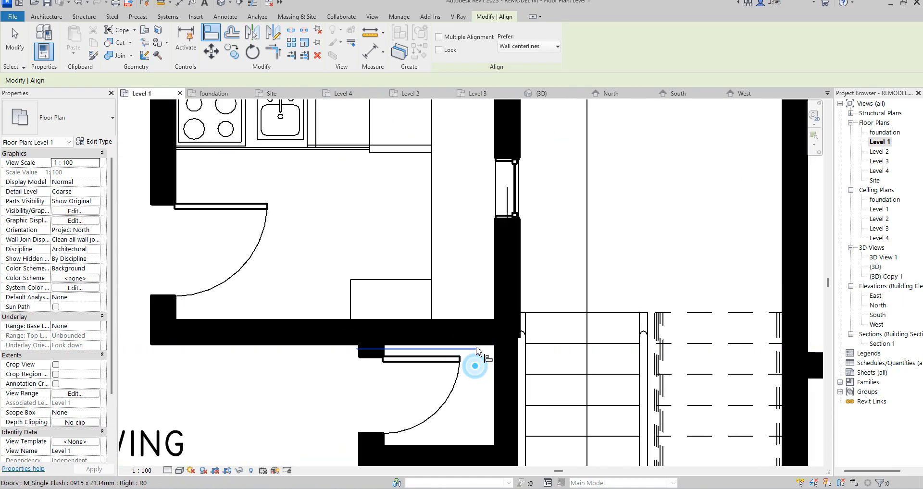
left_click(479, 345)
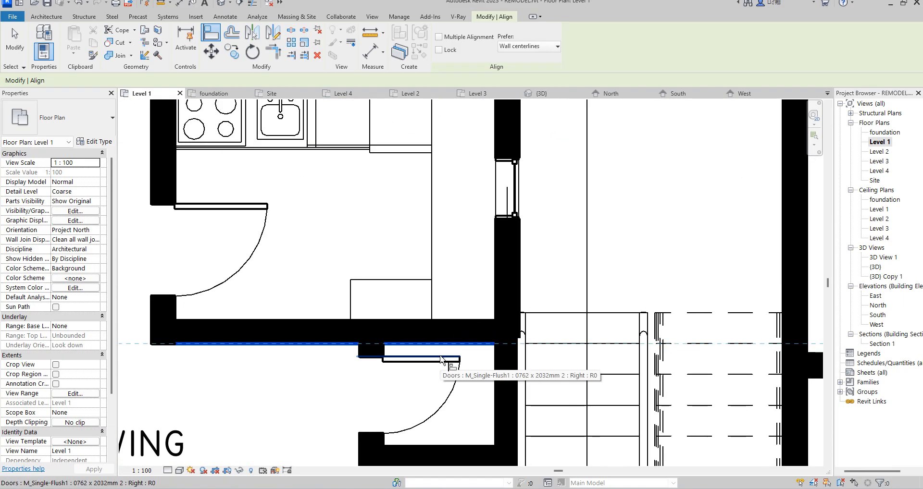
left_click(416, 360)
scroll(364, 327, "down", 6)
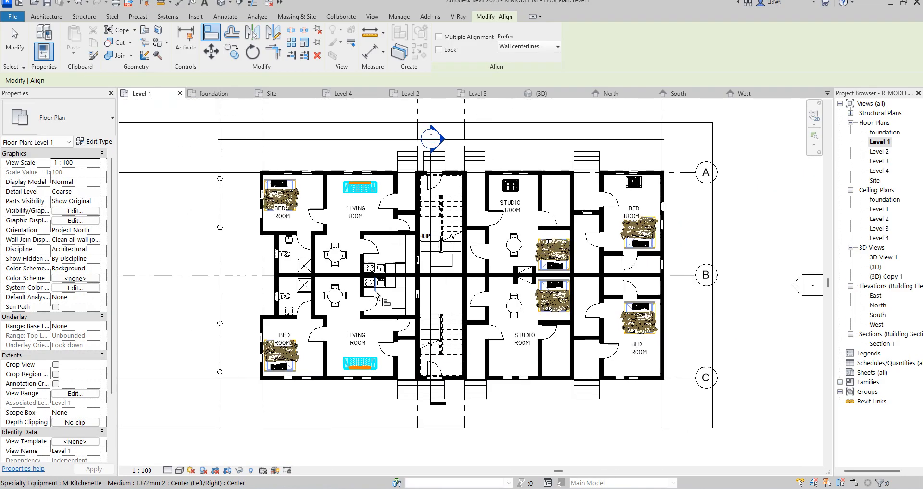
key("Escape")
- Create another WC w Cistern (5), 540 x 360mm, from the upper bathroom toilet and place it against the upper small room's top wall
left_click(276, 254)
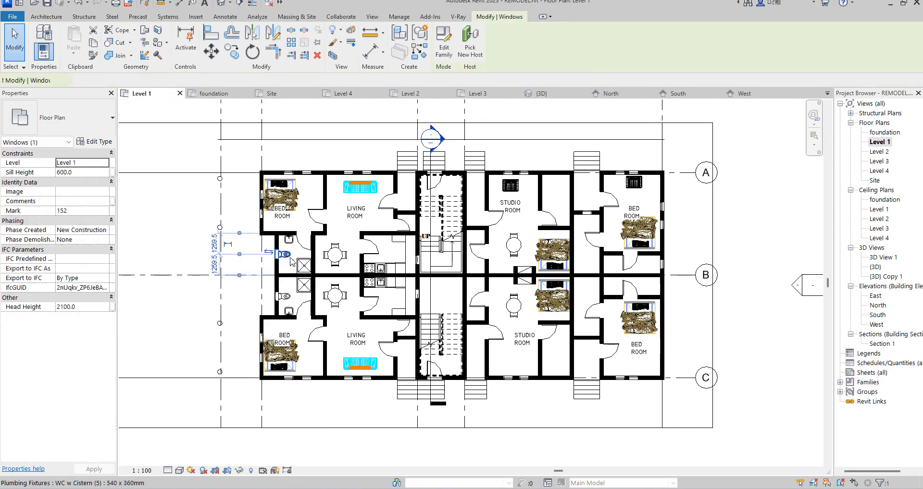
left_click(243, 270)
left_click(287, 253)
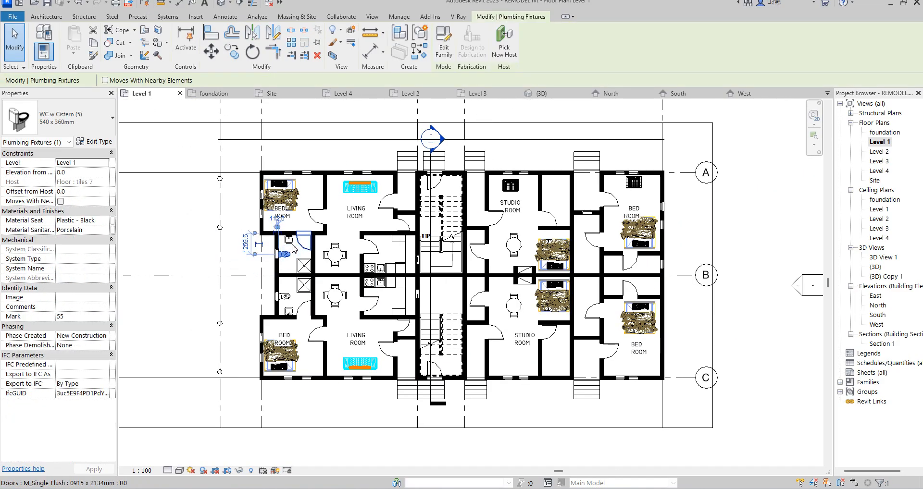
scroll(289, 250, "up", 3)
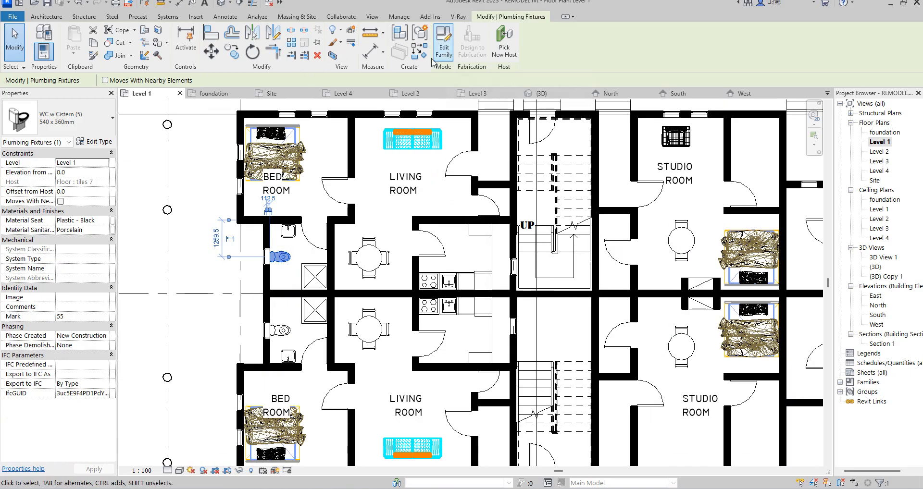
left_click(419, 51)
scroll(502, 191, "up", 4)
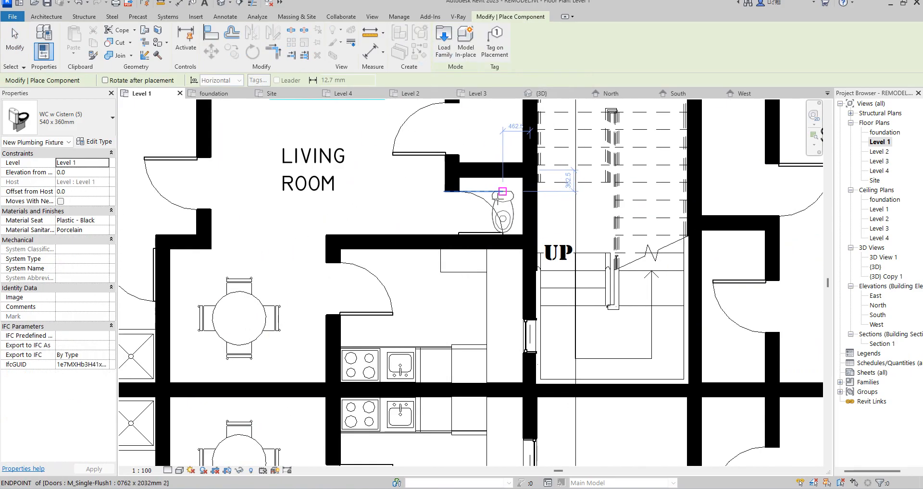
scroll(502, 192, "up", 3)
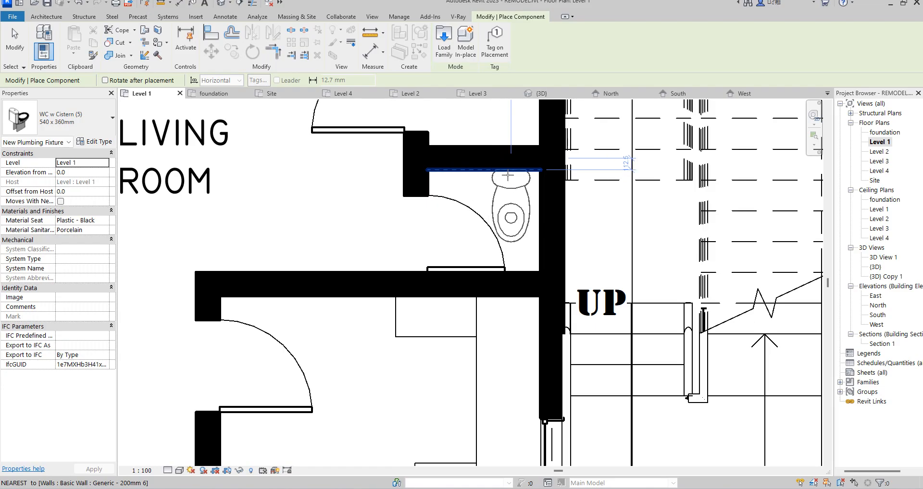
- Place a second WC w Cistern (5) against the bottom wall of the lower small room, rotated to face its door side
scroll(508, 175, "down", 5)
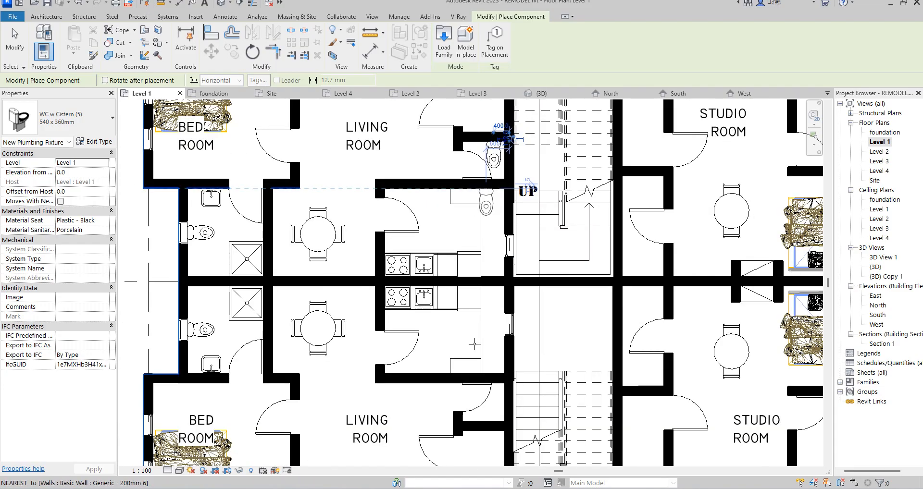
scroll(485, 197, "down", 5)
scroll(475, 288, "up", 5)
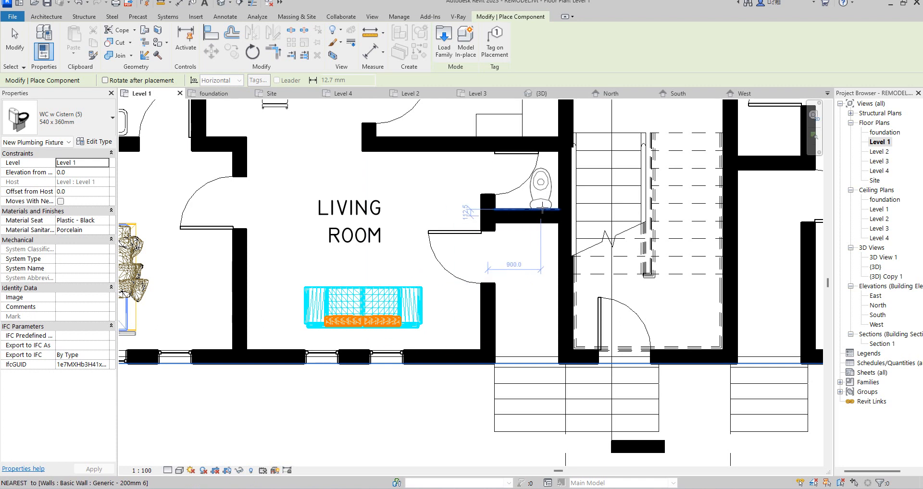
scroll(458, 269, "down", 3)
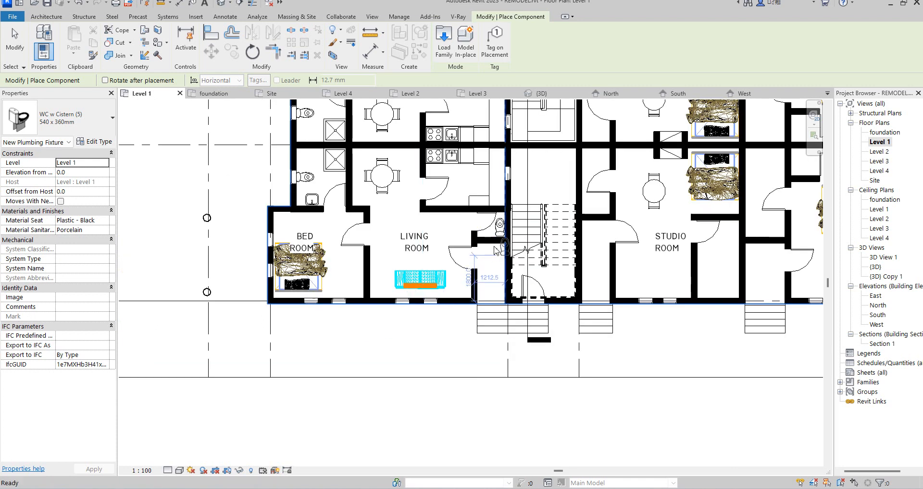
key("Escape")
scroll(498, 254, "down", 3)
scroll(481, 230, "up", 4)
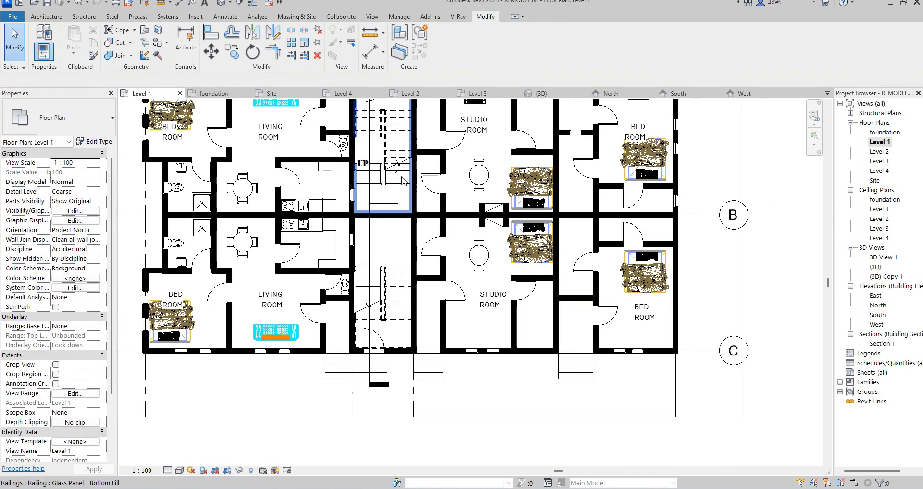
scroll(528, 231, "down", 3)
scroll(490, 263, "up", 2)
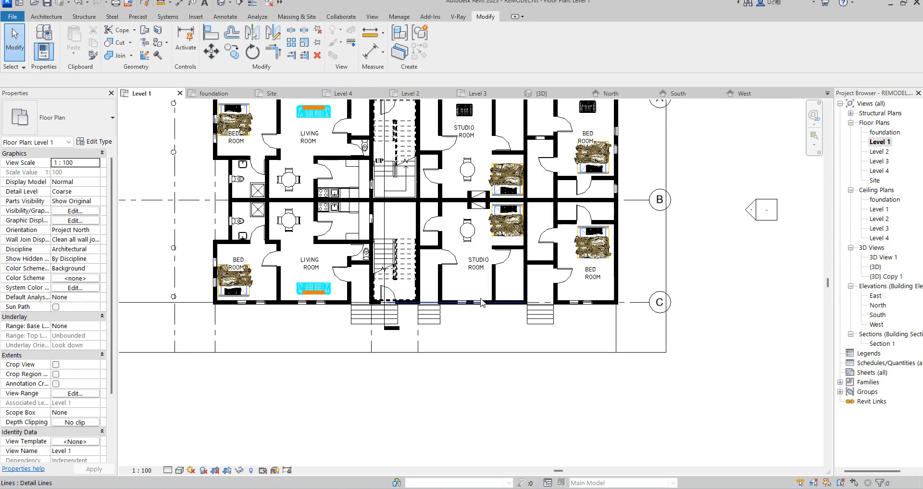
scroll(481, 301, "up", 3)
left_click(470, 272)
scroll(472, 287, "down", 3)
scroll(509, 291, "up", 2)
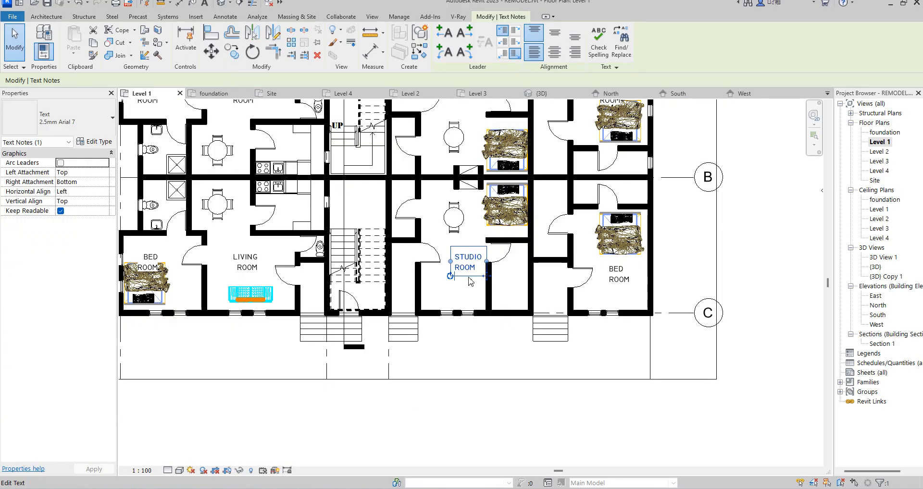
left_click_drag(483, 281, 481, 279)
scroll(480, 279, "down", 2)
scroll(431, 213, "up", 4)
scroll(430, 212, "up", 2)
scroll(460, 241, "down", 3)
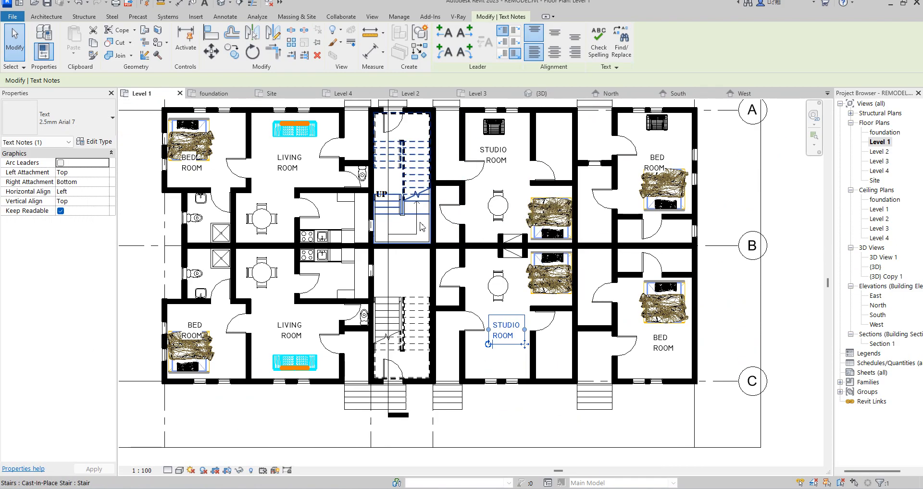
- Create two more M_Shower Stall-2D fixtures from the upper apartment's shower, placing one on each side of the central wall in the studio bathrooms
left_click(218, 232)
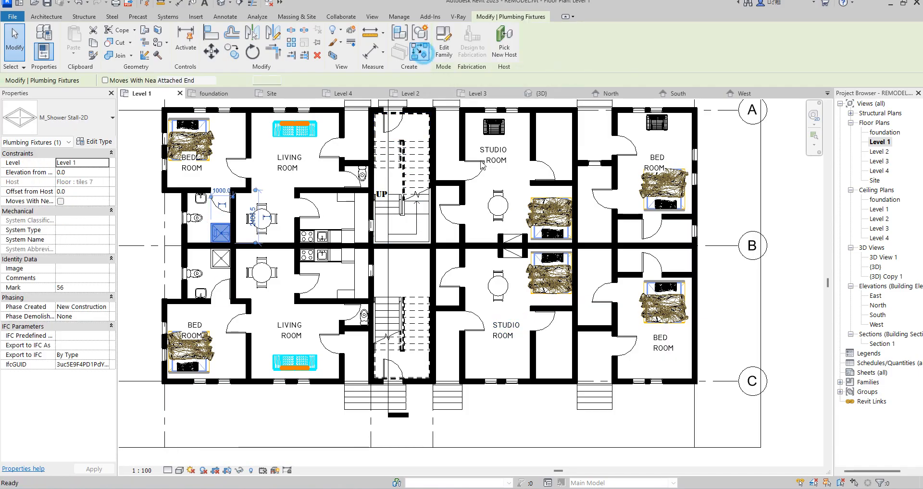
left_click(422, 54)
scroll(445, 196, "up", 5)
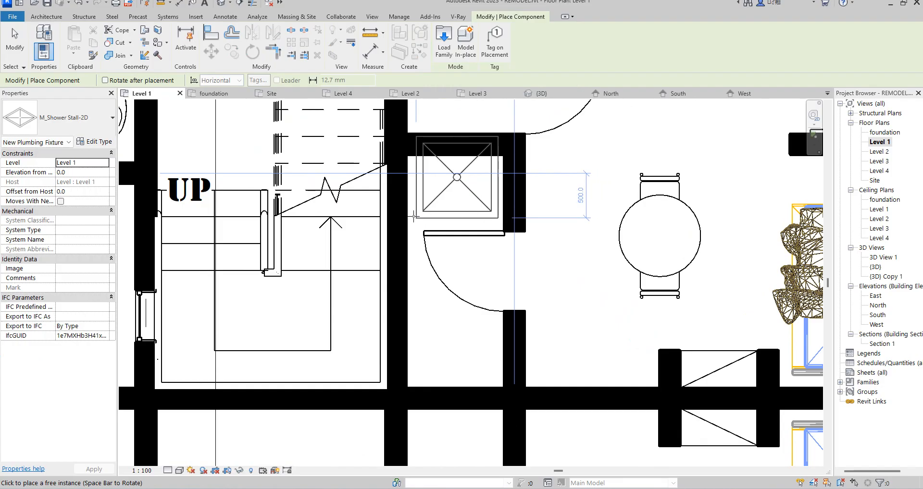
scroll(413, 217, "down", 5)
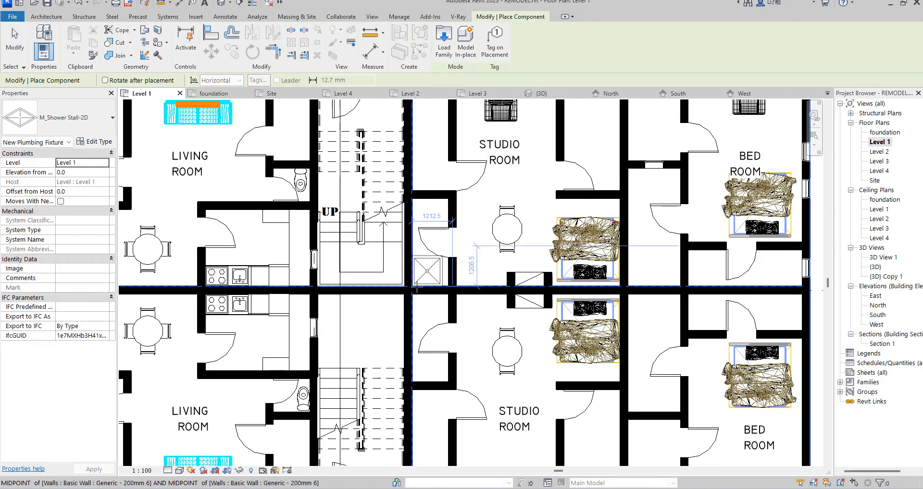
left_click(416, 287)
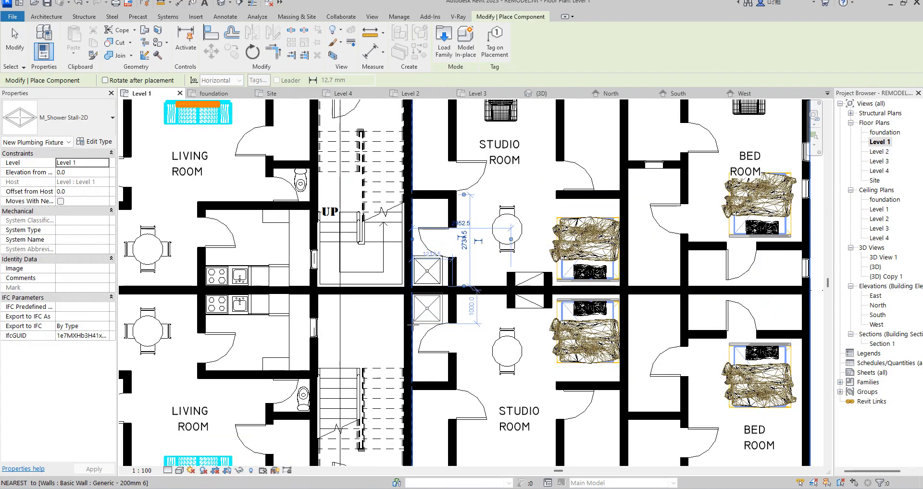
left_click(413, 321)
key("Escape")
key("Escape")
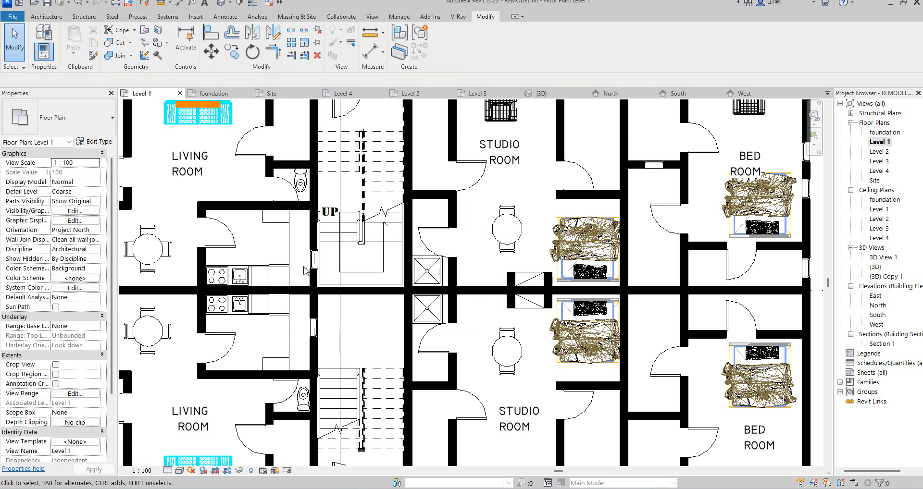
- Create another M_Sink Vanity-Square, 500 x 440mm, from the upper apartment's sink and place it rotated against the stair wall above the upper studio shower
scroll(432, 298, "down", 4)
scroll(207, 261, "up", 5)
left_click(189, 244)
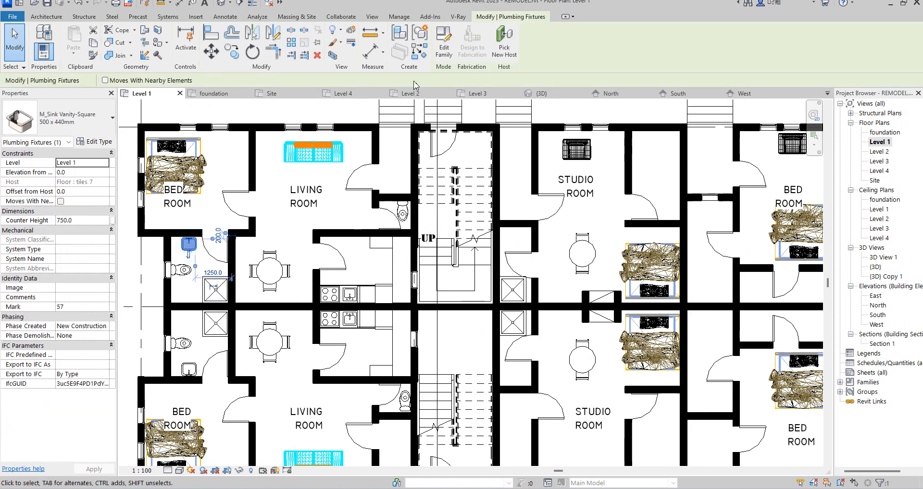
left_click(425, 62)
scroll(509, 270, "up", 4)
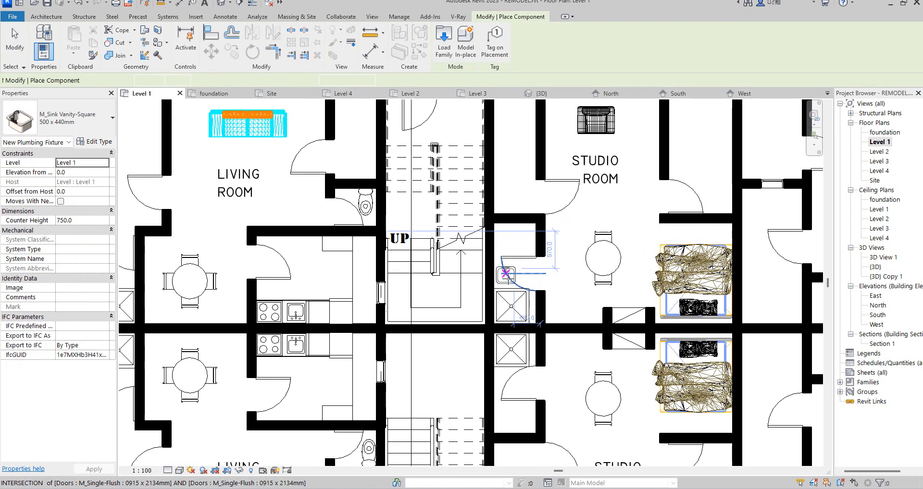
key("space")
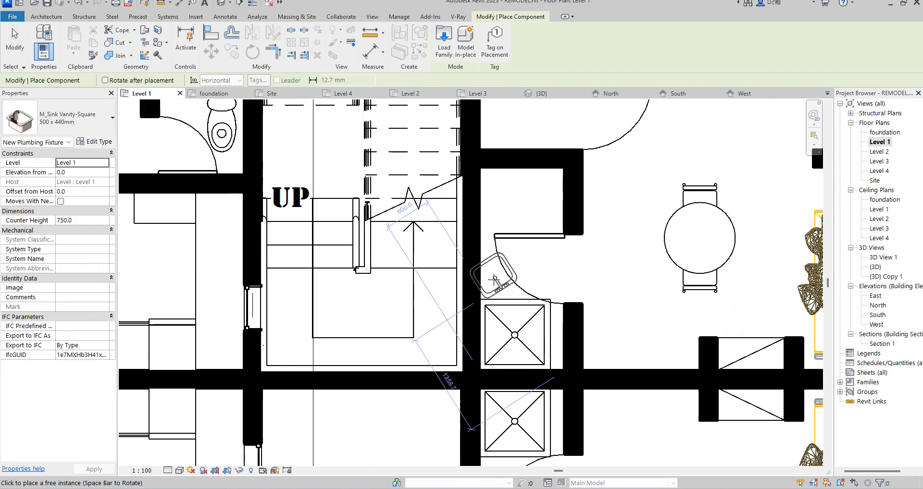
key("space")
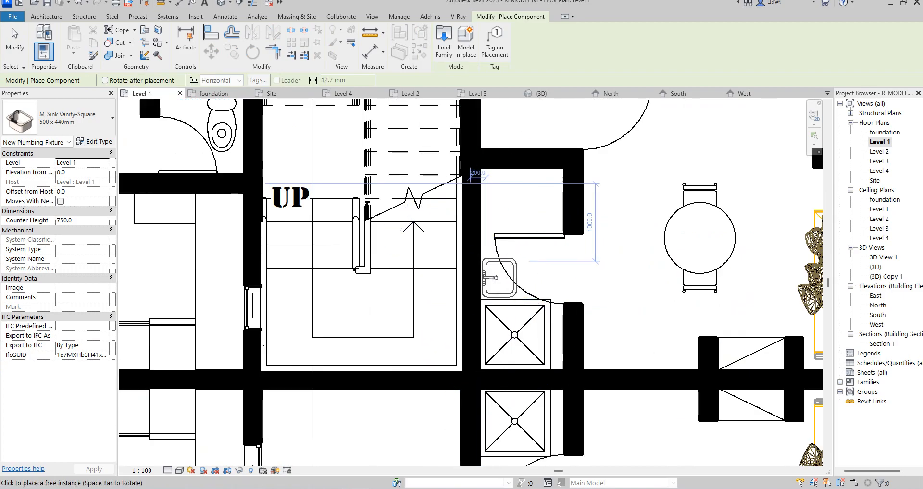
scroll(493, 281, "up", 3)
left_click(491, 282)
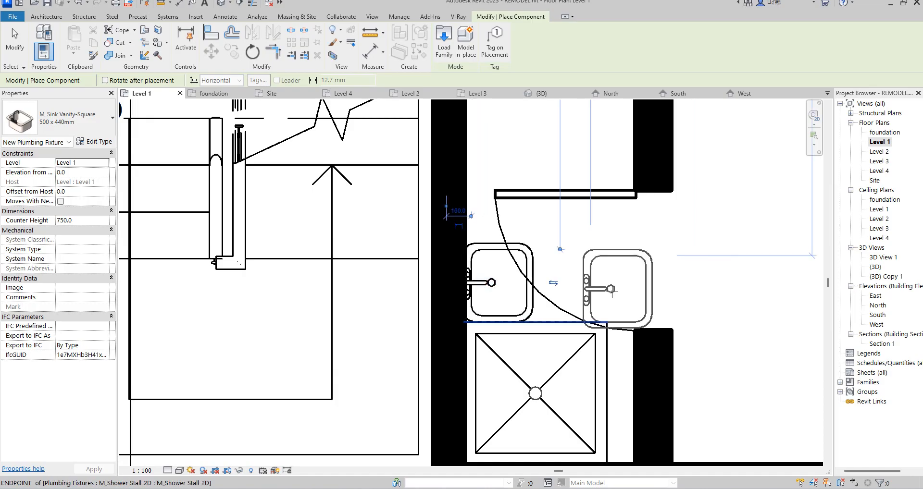
key("Escape")
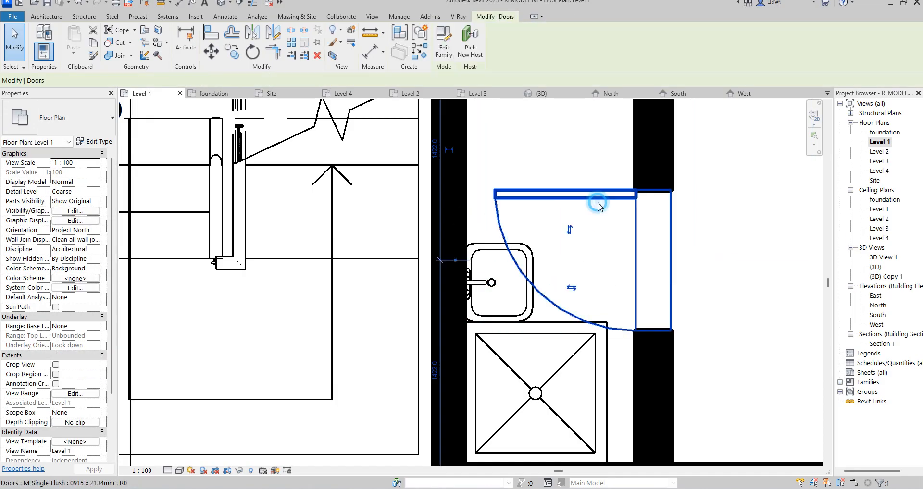
- Change the doors of both studio bathrooms to the M_Single-Flush1 0762 x 2032mm 2 type
left_click(596, 195)
scroll(596, 197, "down", 6)
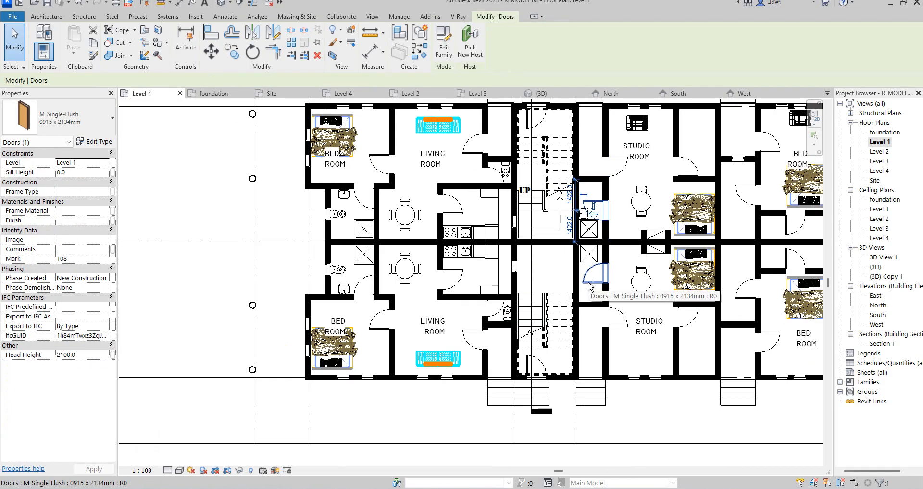
left_click(590, 287, "ctrl")
left_click(110, 126)
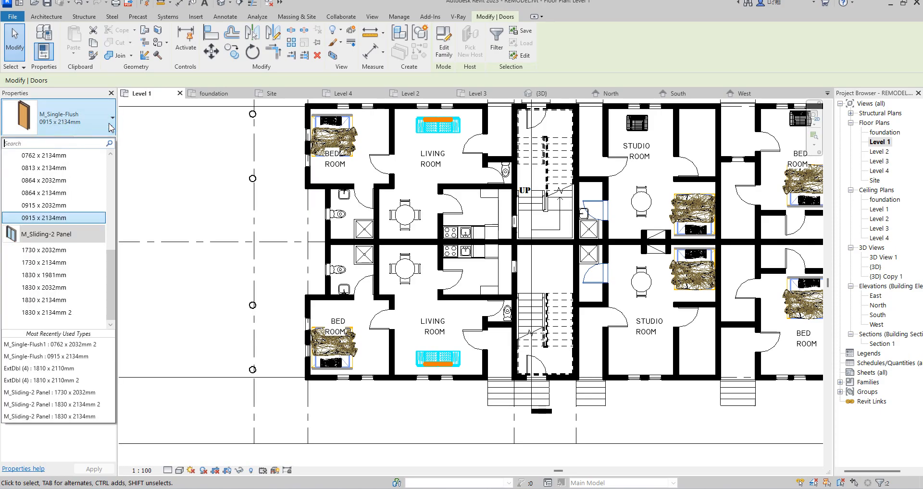
left_click(89, 344)
scroll(577, 384, "up", 4)
scroll(634, 304, "down", 3)
scroll(634, 304, "down", 1)
scroll(637, 198, "up", 3)
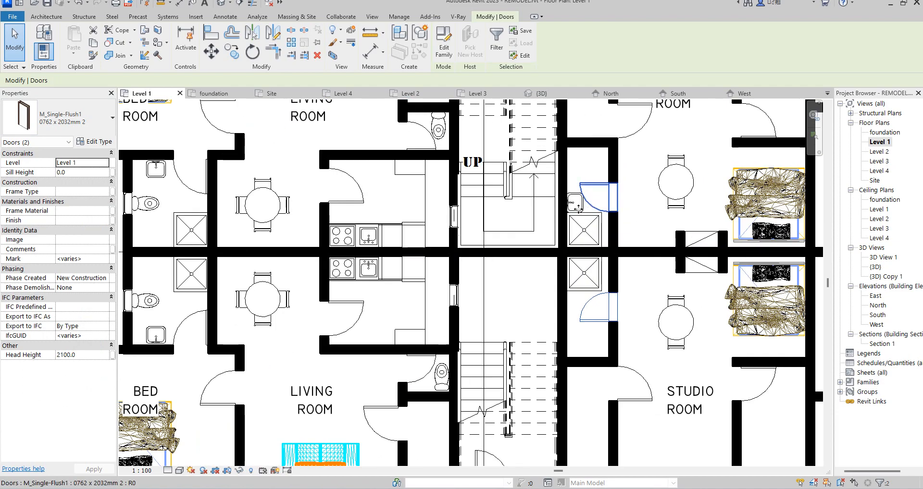
left_click(582, 173)
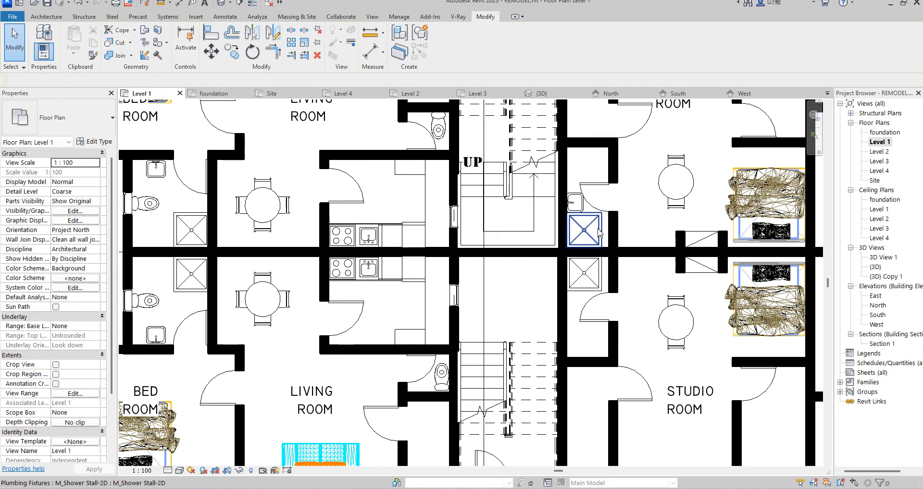
- Set the M_Shower Stall-2D type's width to 800 mm and reduce its depth to the same size
left_click(599, 234)
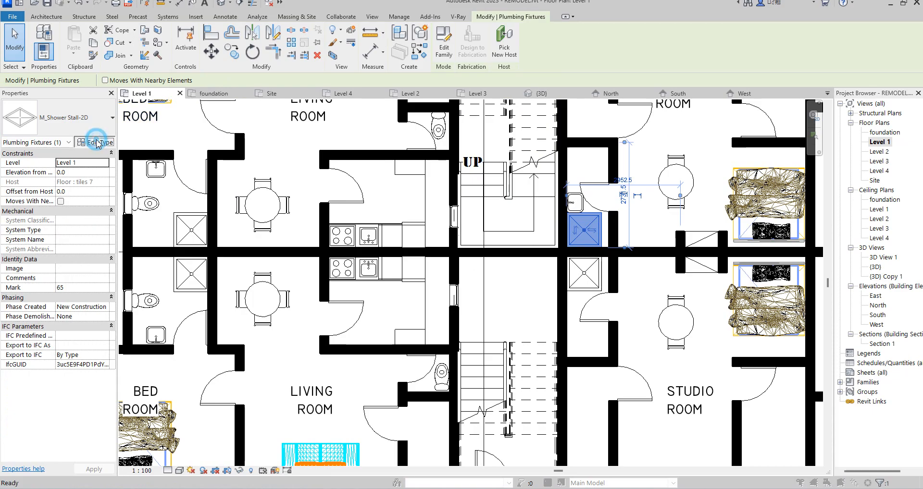
left_click(97, 143)
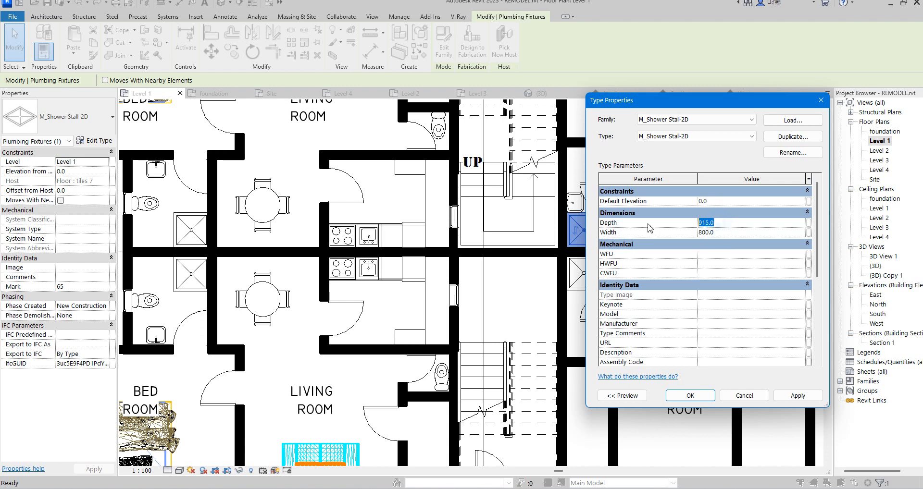
left_click(679, 396)
scroll(591, 226, "down", 2)
scroll(551, 232, "up", 4)
scroll(550, 232, "up", 2)
- Nudge the upper studio bathroom's sink down toward the shower in five small moves
left_click(541, 196)
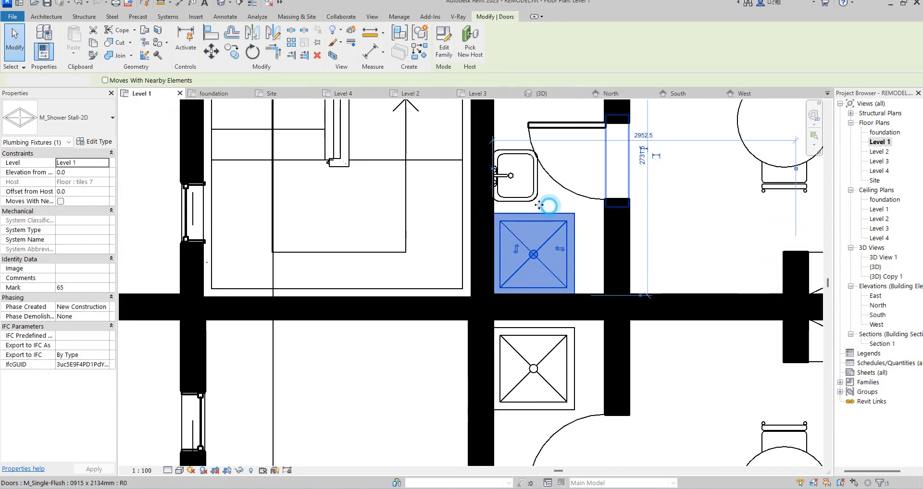
left_click(515, 201)
key("Down")
key("Down")
key("Down")
key("Down")
key("Down")
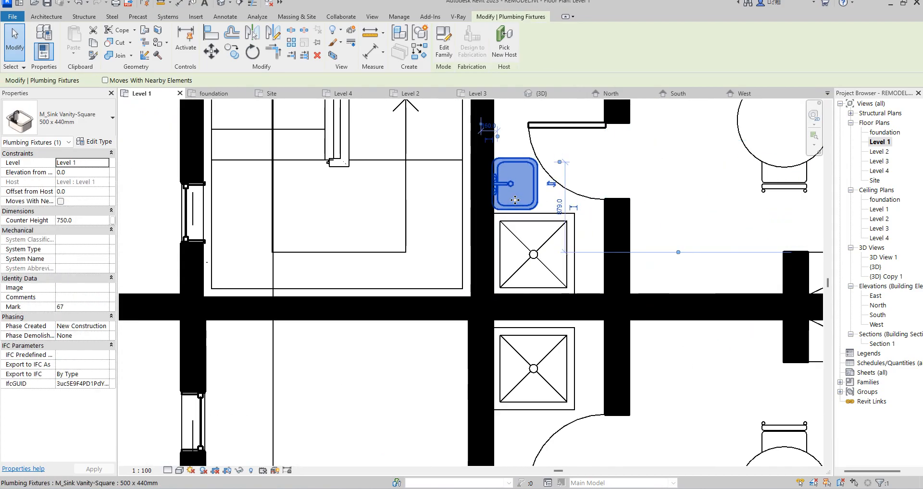
- Create another WC w Cistern (5), 540 x 360mm, from the upper apartment's toilet and place it against the upper studio bathroom's top wall
scroll(521, 224, "down", 3)
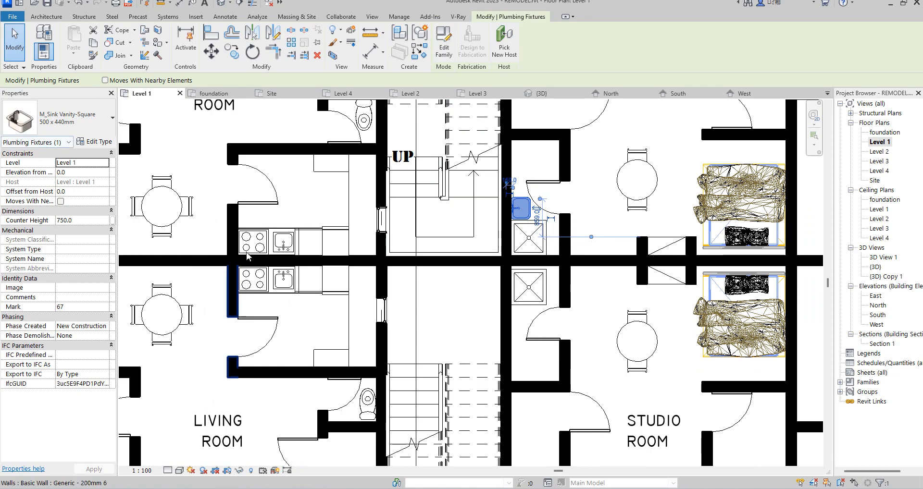
scroll(375, 254, "down", 3)
left_click(203, 231)
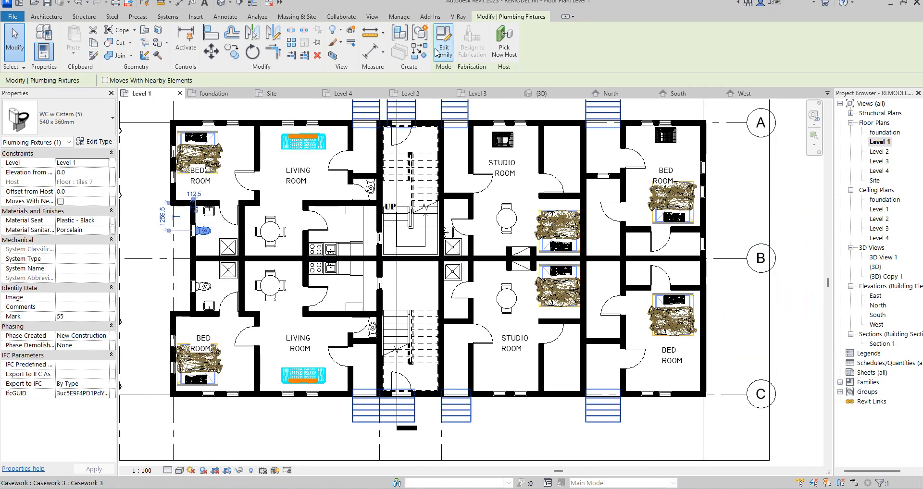
left_click(420, 51)
scroll(461, 209, "up", 3)
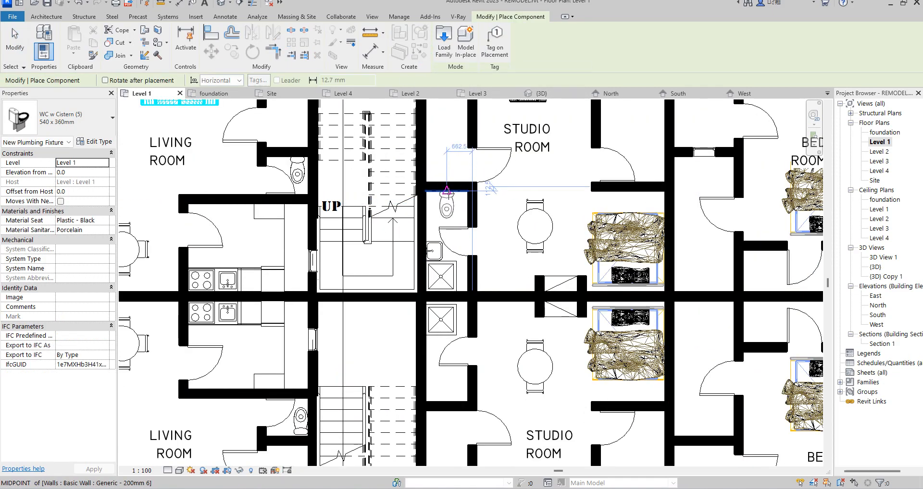
scroll(485, 230, "down", 6)
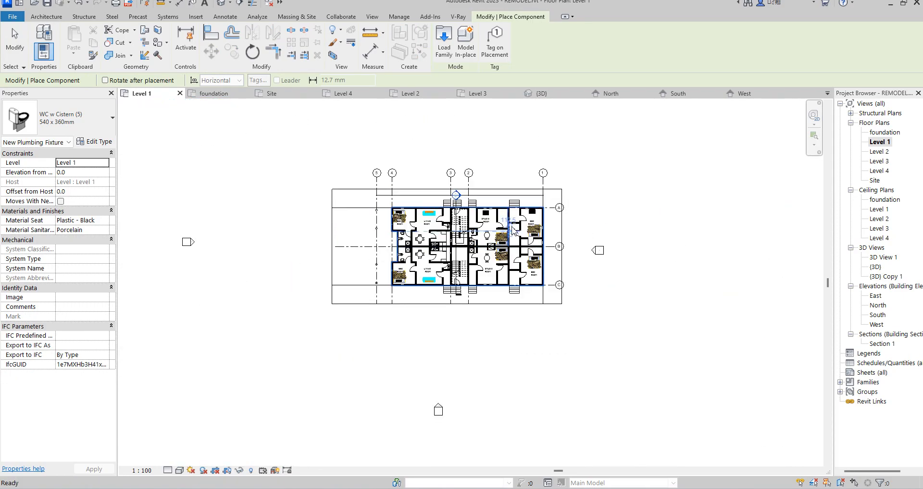
scroll(514, 227, "up", 2)
key("Escape")
key("Escape")
- Mirror a copy of the upper studio bathroom's shower, sink and toilet across the central wall into the lower studio bathroom
scroll(517, 231, "up", 5)
scroll(404, 293, "down", 3)
scroll(402, 298, "up", 1)
scroll(383, 285, "up", 4)
left_click(373, 283)
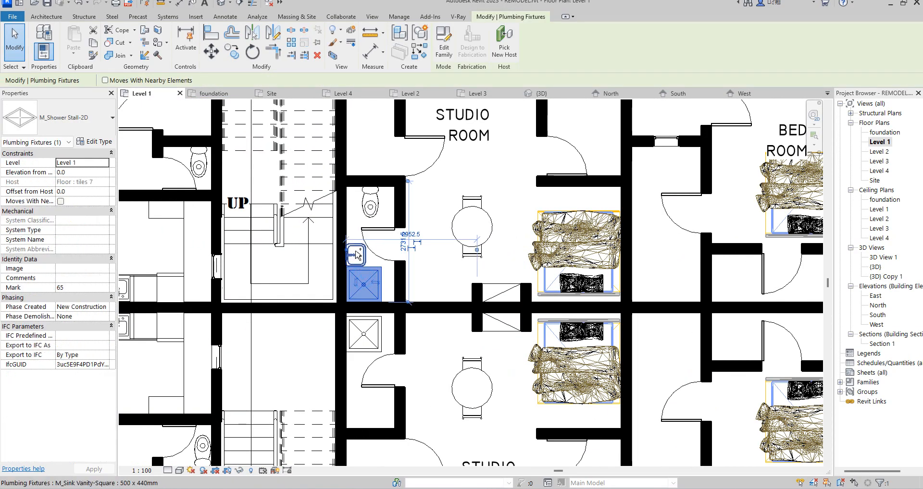
left_click(356, 240, "ctrl")
left_click(370, 208, "ctrl")
scroll(370, 209, "down", 5)
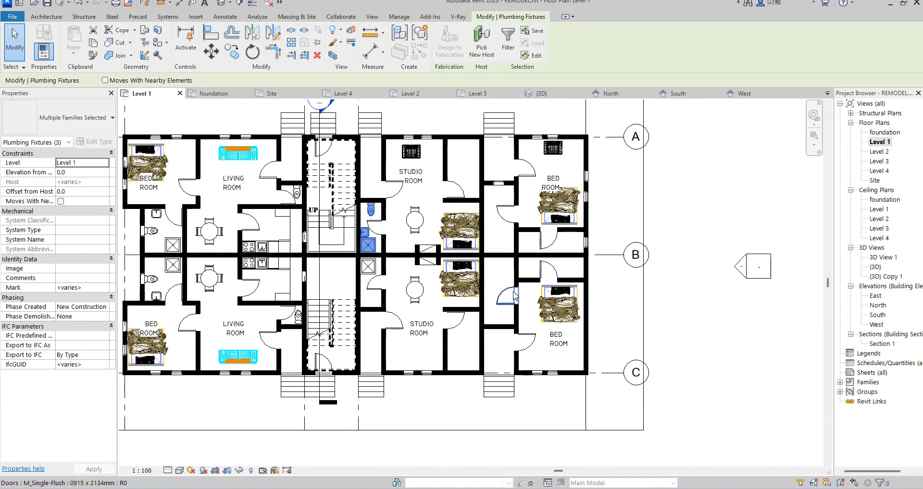
scroll(375, 317, "up", 2)
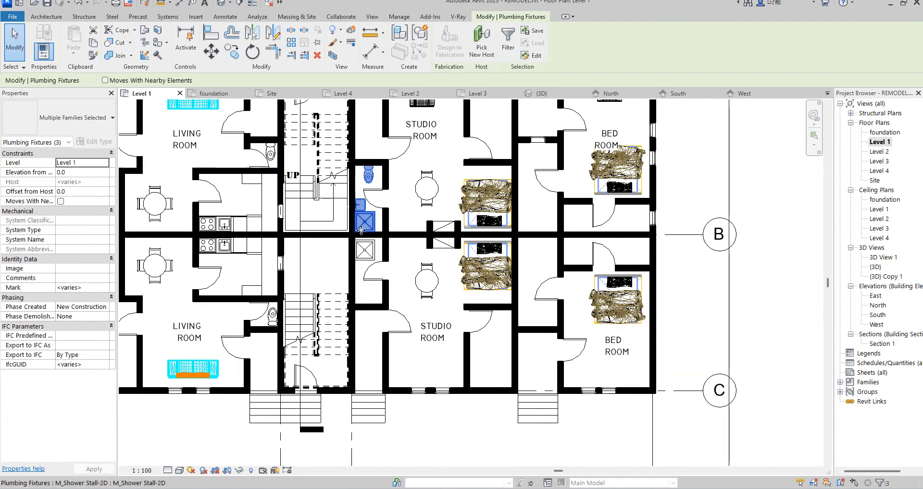
left_click(273, 32)
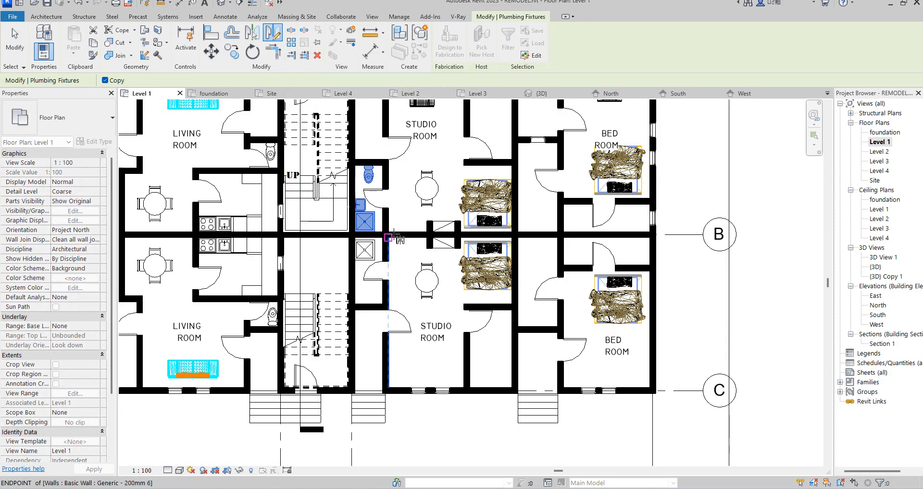
scroll(393, 235, "up", 4)
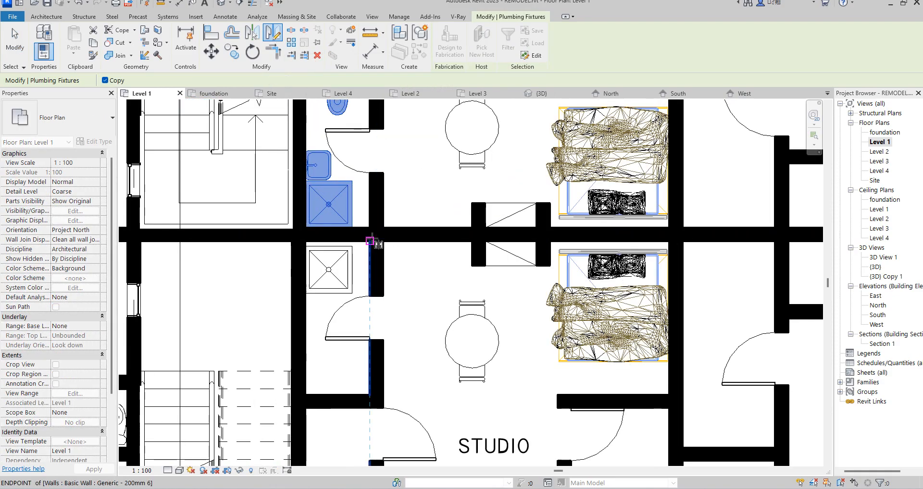
left_click(373, 234)
left_click(409, 236)
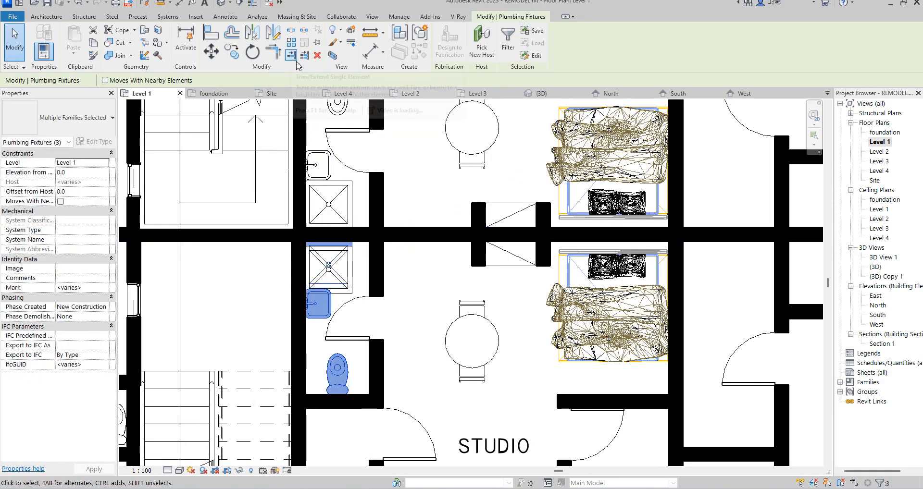
- Copy the lower studio bathroom's shower, sink and toilet to the lower right-hand bedroom unit's bathroom
left_click(231, 51)
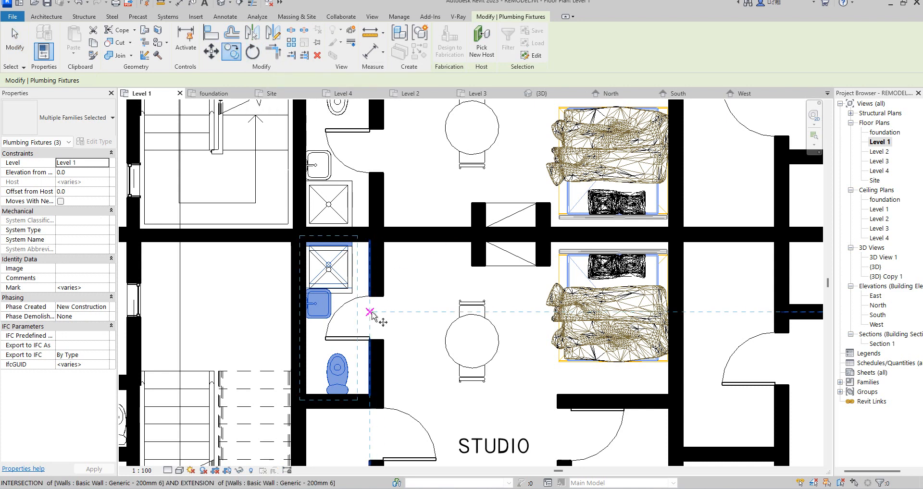
left_click(370, 296)
scroll(312, 298, "down", 3)
scroll(578, 310, "down", 1)
scroll(578, 310, "up", 1)
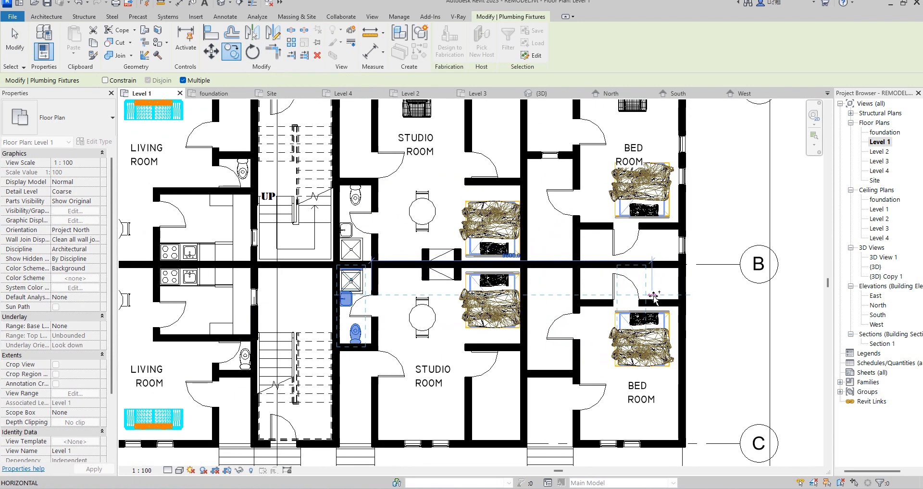
scroll(652, 304, "up", 2)
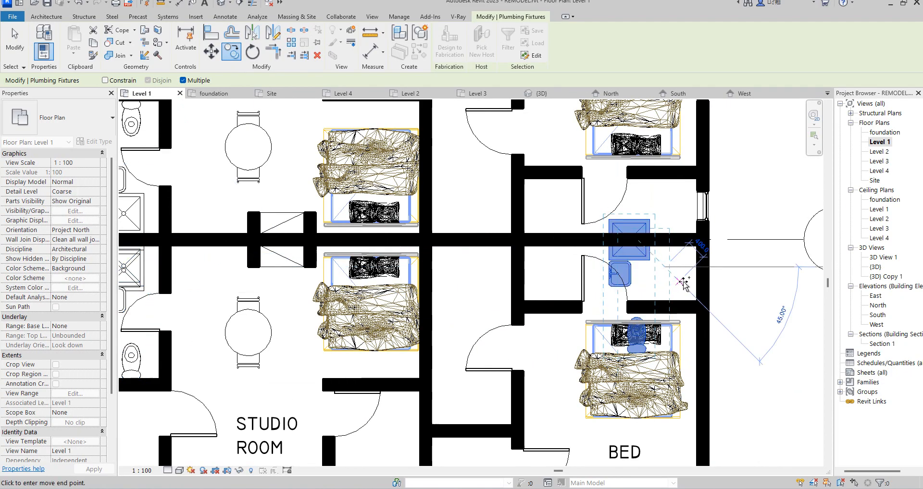
left_click(667, 279)
scroll(659, 267, "up", 2)
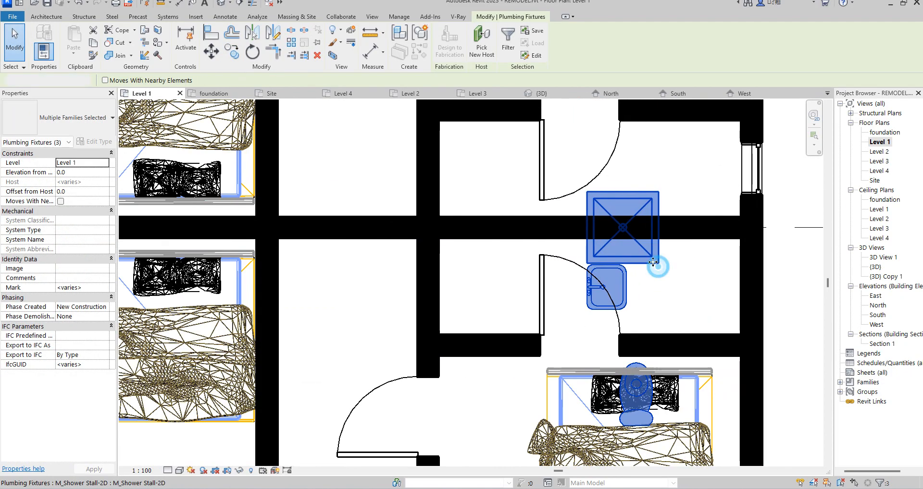
- Move the copied shower against the bathroom's inner left wall and shift the copied sink clear of the door swing
left_click(657, 266)
left_click_drag(657, 266, 740, 327)
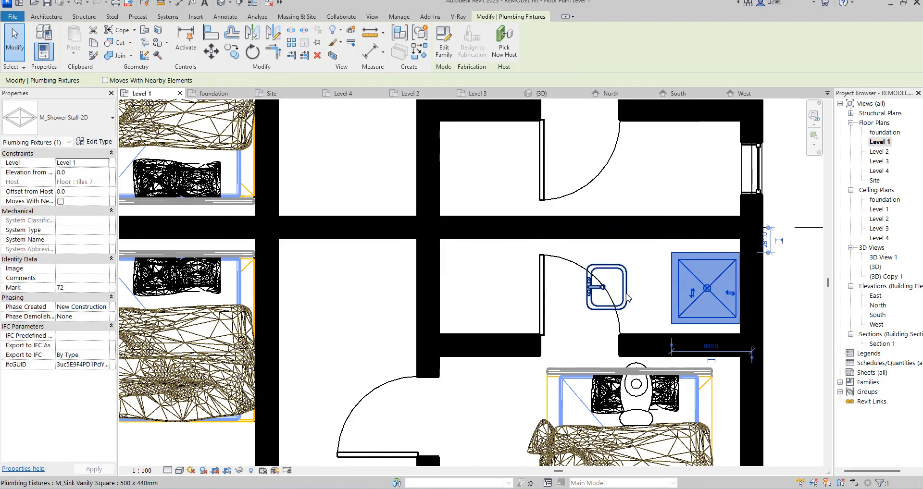
left_click(625, 291)
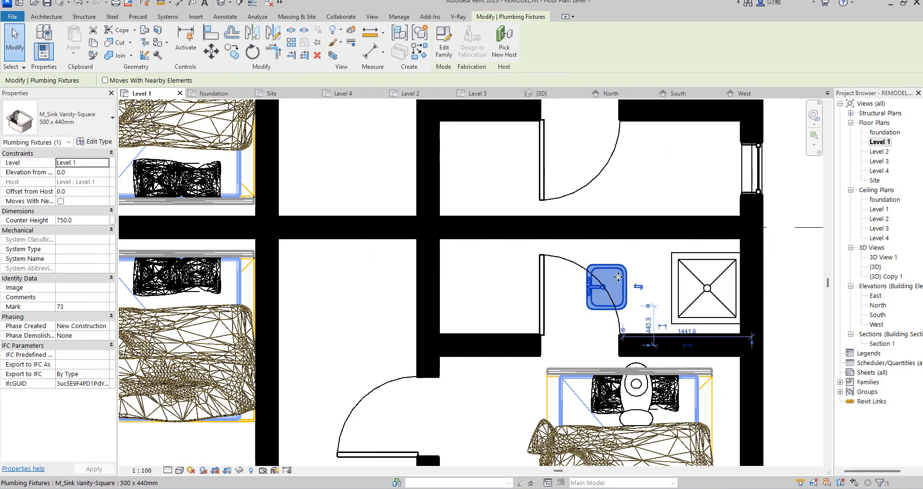
left_click_drag(609, 268, 644, 276)
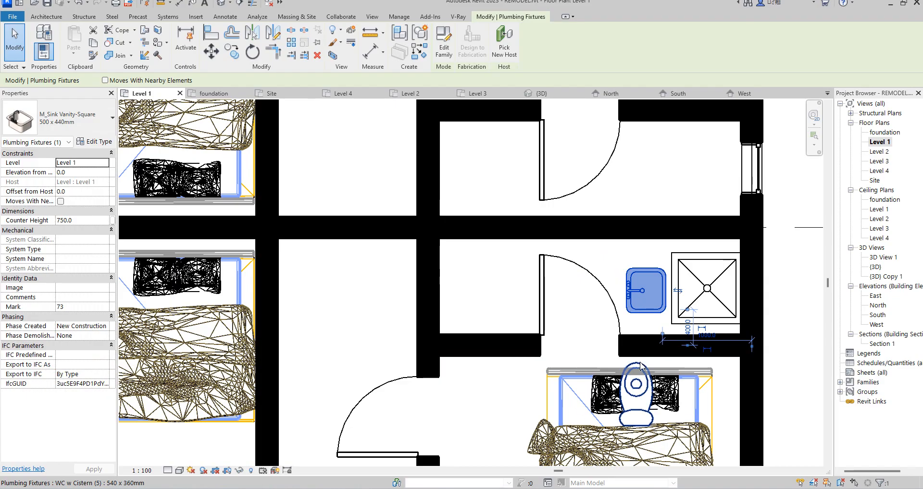
left_click_drag(640, 365, 446, 284)
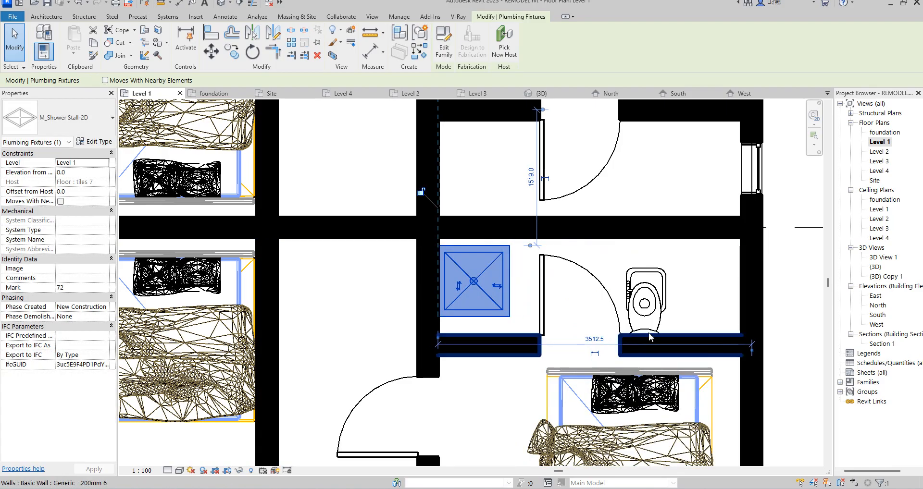
- Move the copied toilet to the bathroom's outer wall and rotate it so its cistern backs onto that wall
left_click(651, 324)
left_click(644, 331)
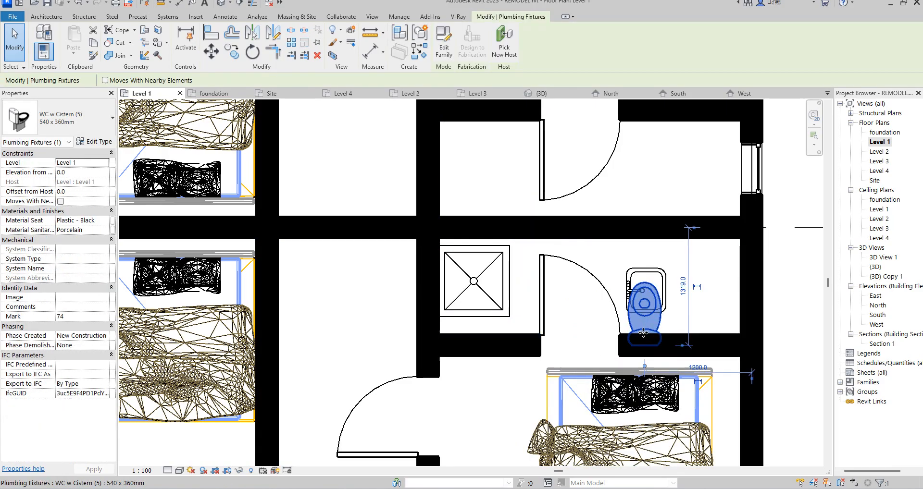
left_click_drag(644, 331, 735, 292)
key("space")
- Place another M_Sink Vanity-Square, 500 x 440mm, against the bathroom's upper wall and delete the copied sink
left_click(665, 290)
left_click(423, 52)
scroll(649, 261, "up", 2)
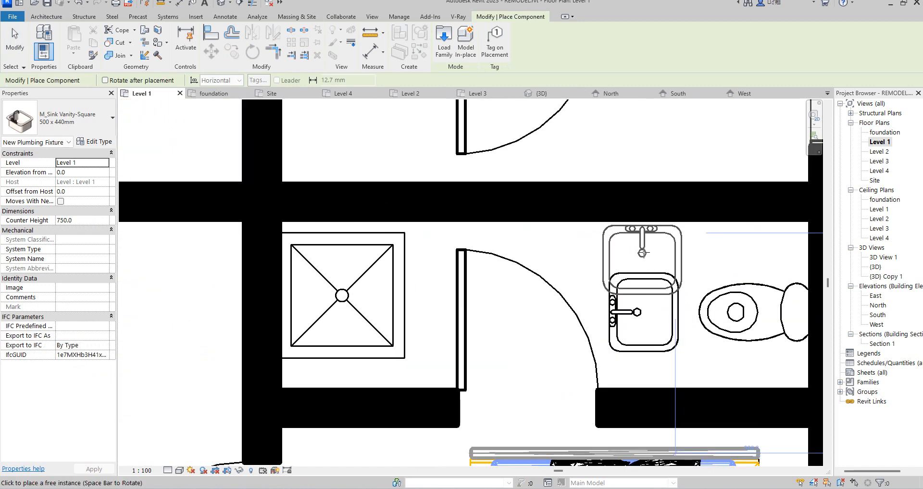
left_click(641, 252)
key("Escape")
key("Escape")
left_click(671, 331)
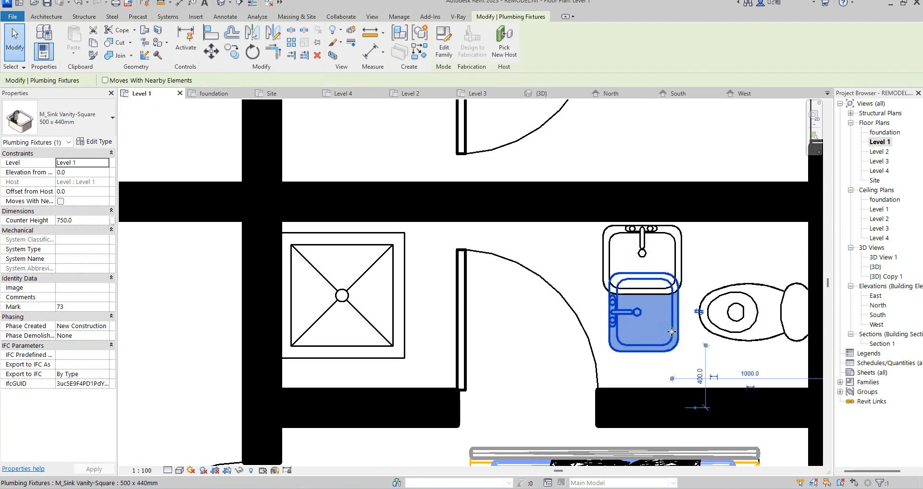
key("Delete")
- Mirror a copy of this bathroom's toilet, sink and shower across the central wall into the upper bedroom unit's bathroom
left_click(703, 324)
left_click(632, 289, "ctrl")
left_click(405, 293, "ctrl")
left_click(271, 35)
left_click(559, 204)
- Create another M_Kitchenette - Medium, 1372mm 2, from the upper apartment's kitchenette and place it in the lower bedroom unit's kitchen
scroll(577, 288, "down", 6)
scroll(545, 342, "up", 2)
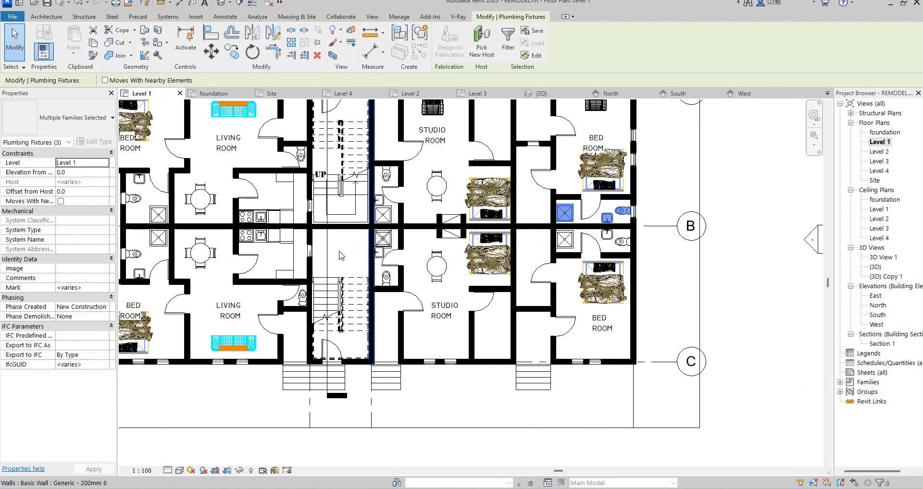
left_click(268, 220)
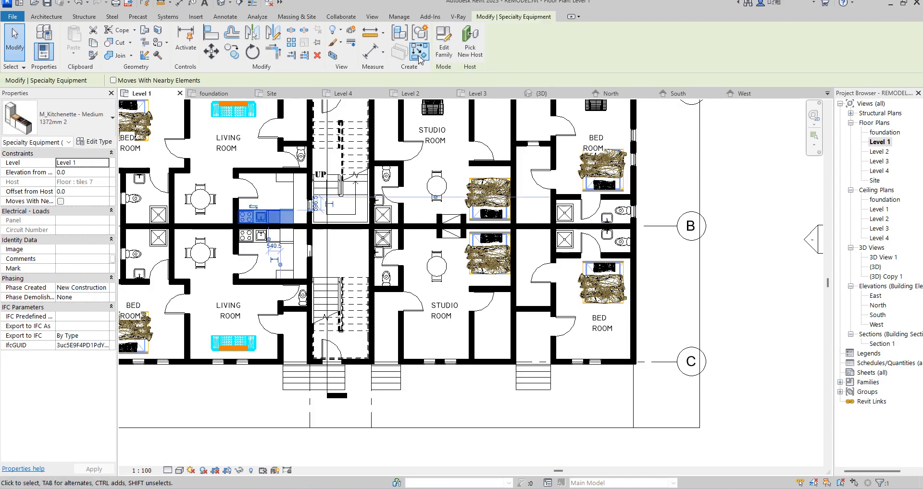
key("c")
key("s")
scroll(522, 253, "up", 1)
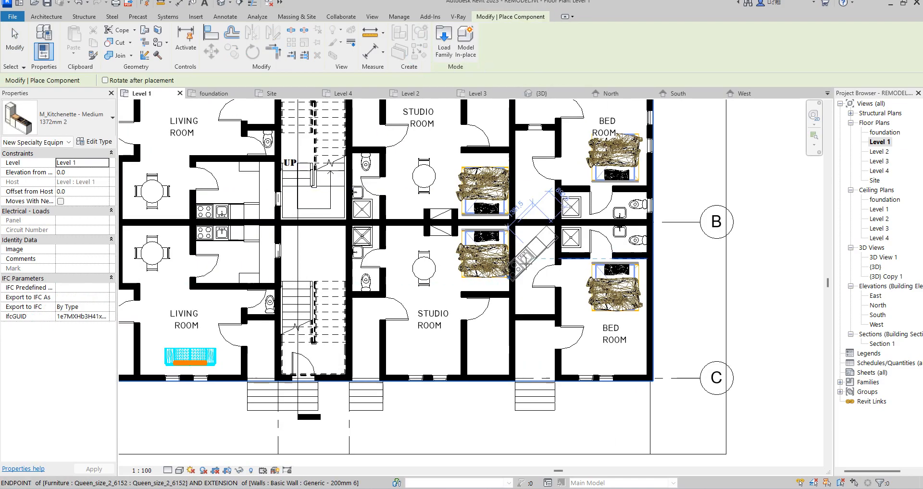
scroll(520, 275, "up", 1)
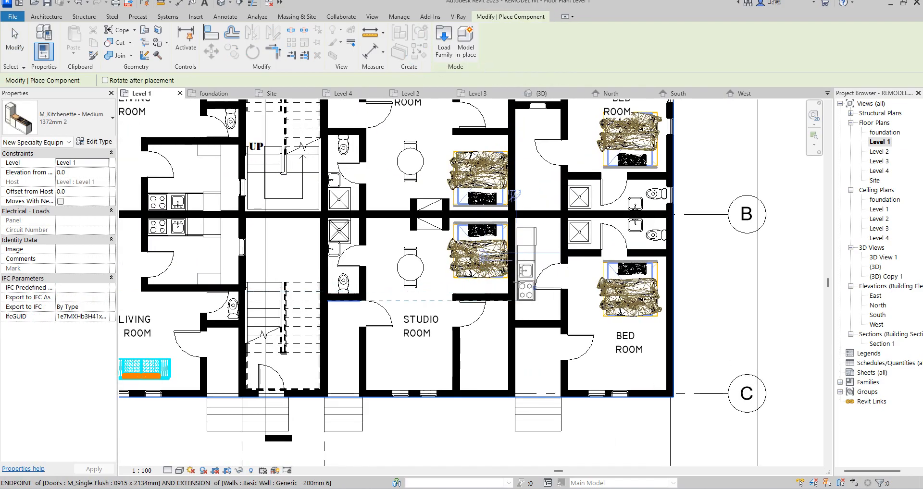
left_click(515, 272)
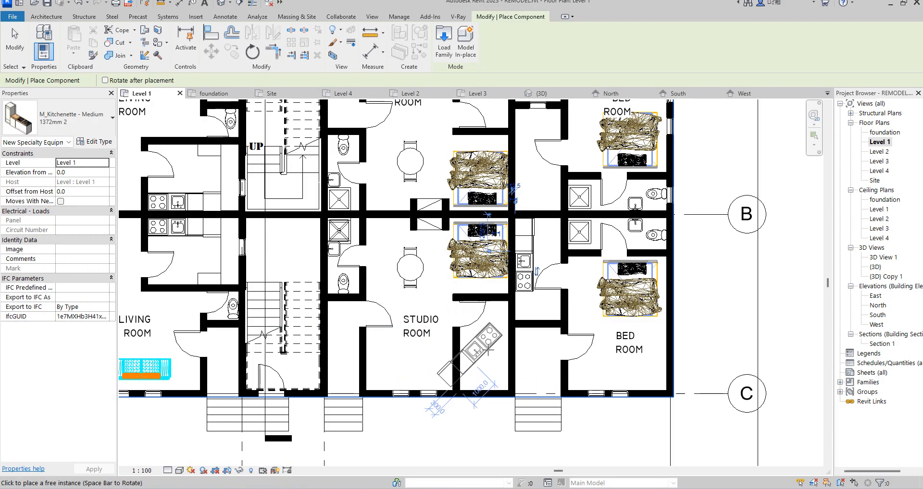
- Place more kitchenettes along the outer side walls of both studio kitchens and in the upper bedroom unit's kitchen
left_click(510, 331)
scroll(497, 370, "down", 2)
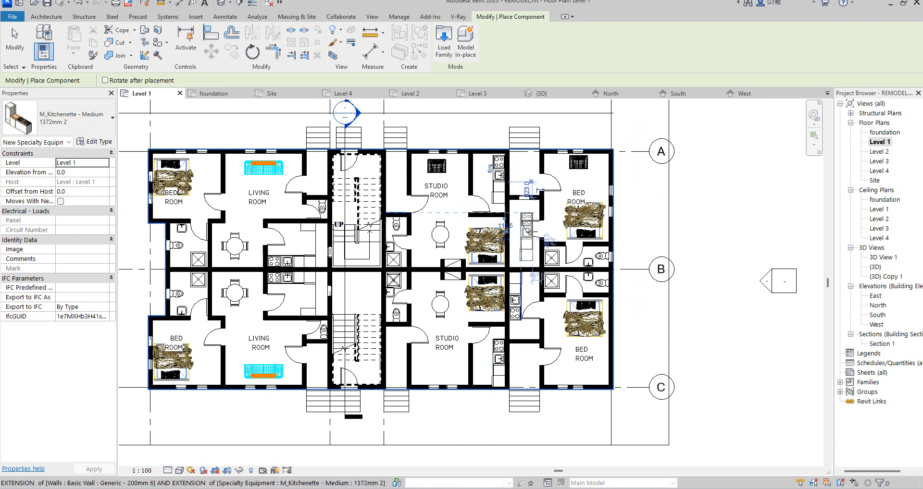
scroll(519, 242, "up", 2)
left_click(503, 261)
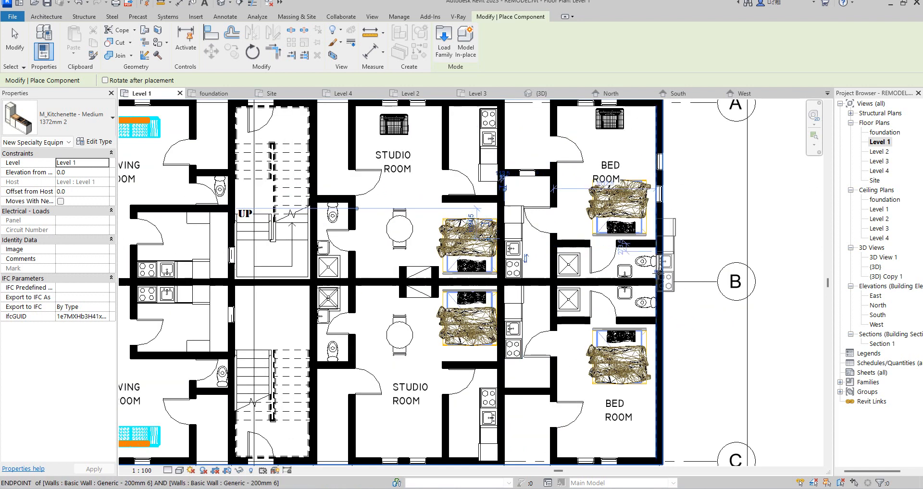
scroll(559, 286, "down", 3)
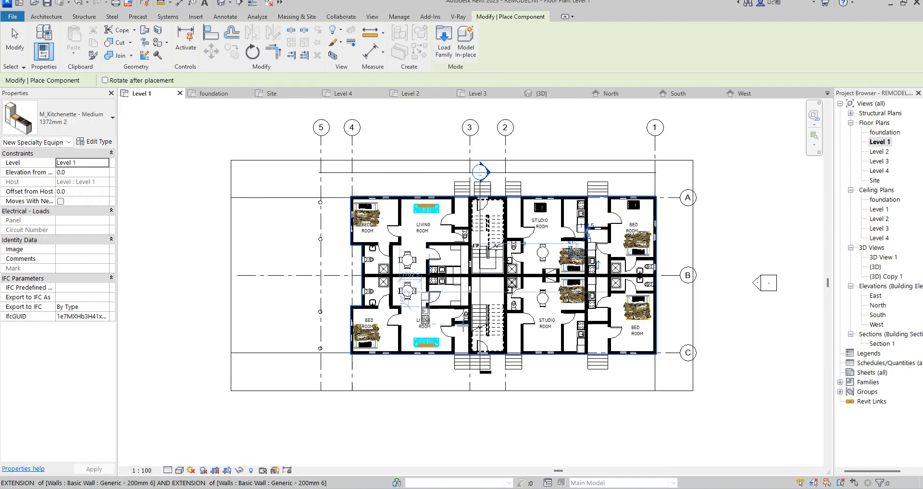
key("Escape")
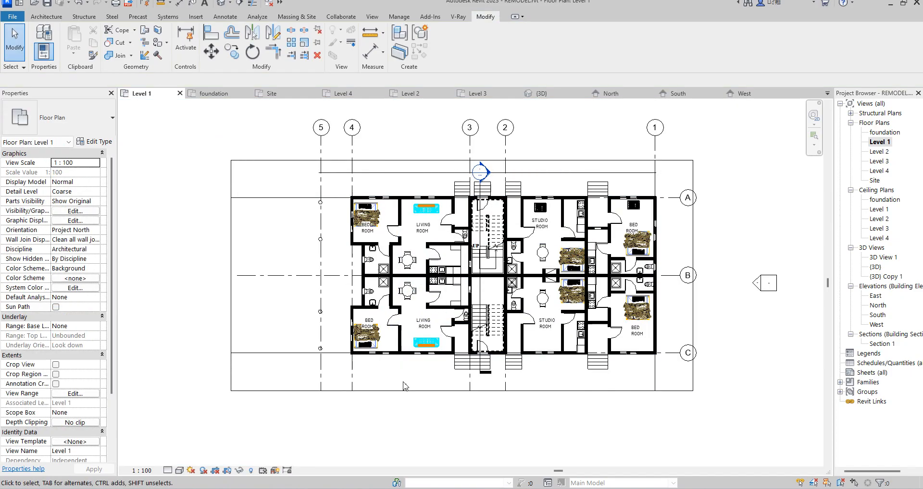
- Hide the whole grid category in the Level 1 view
left_click(505, 153)
right_click(505, 147)
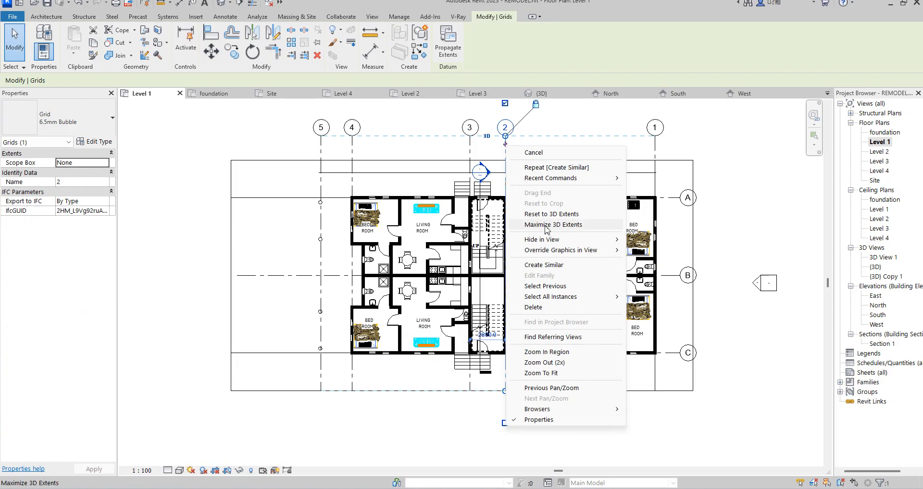
mouse_move(597, 297)
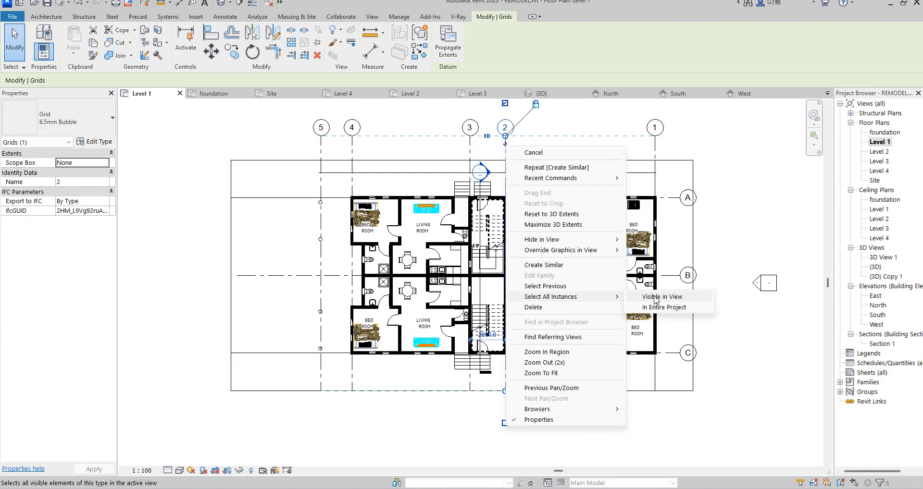
mouse_move(611, 239)
left_click(653, 251)
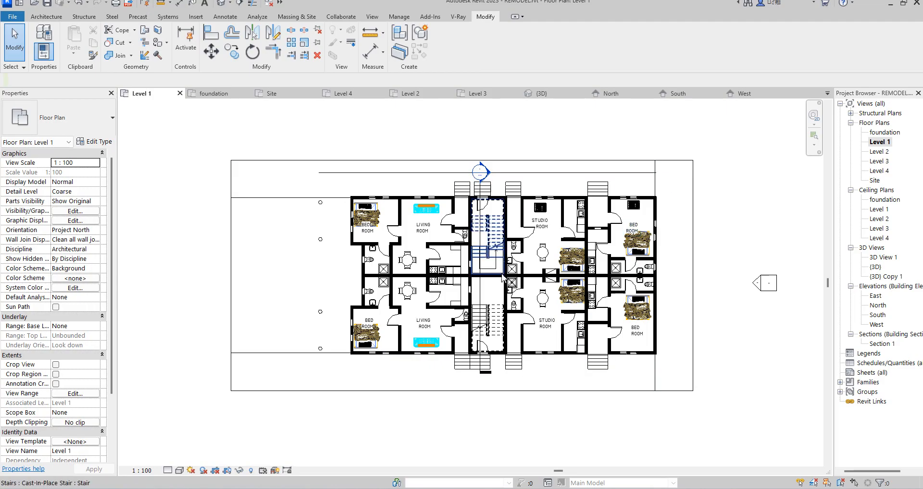
- Break the section line through the stairwell and shorten both segments to stubs outside the building
left_click(481, 289)
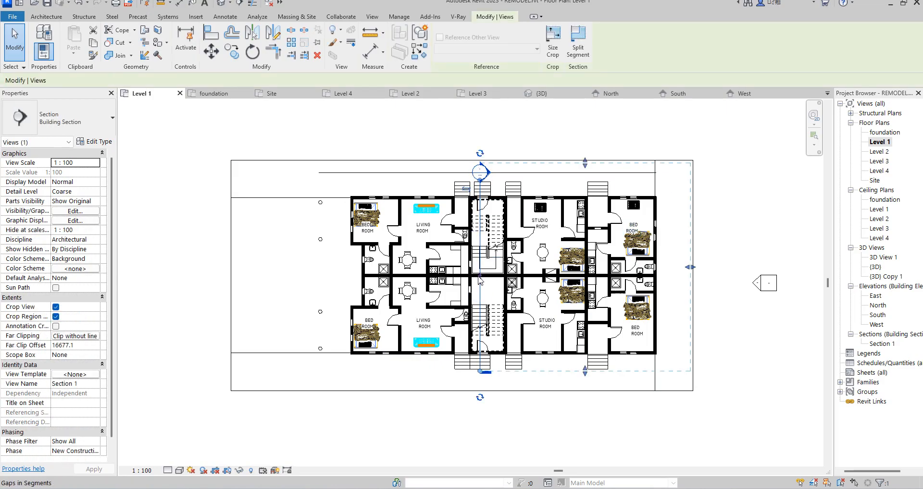
scroll(480, 280, "up", 5)
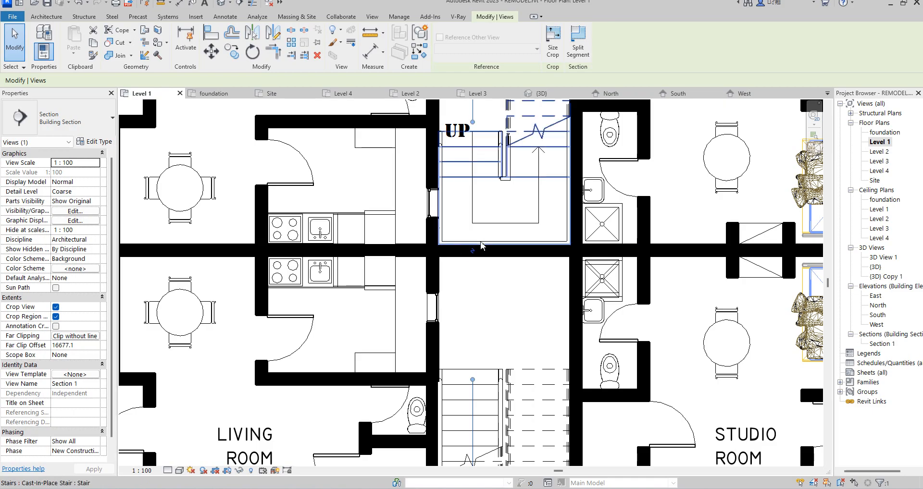
scroll(471, 250, "down", 5)
left_click_drag(479, 118, 478, 106)
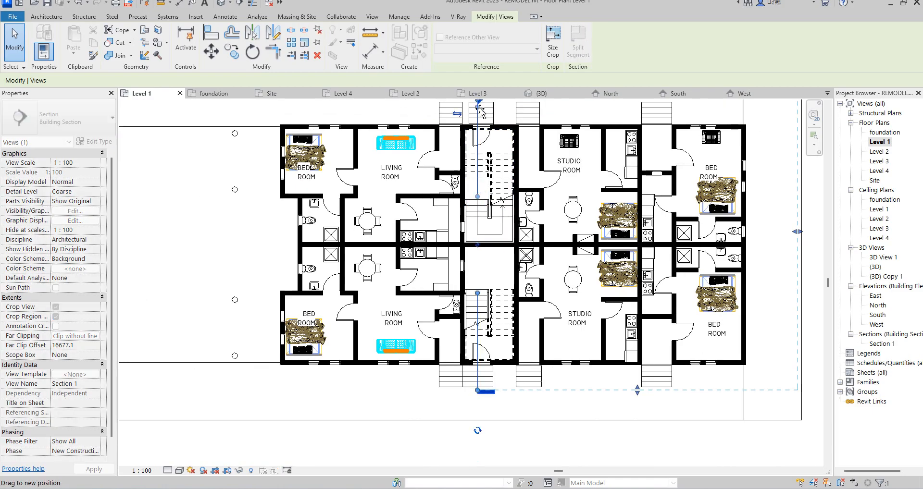
left_click_drag(478, 293, 485, 326)
left_click_drag(489, 371, 488, 378)
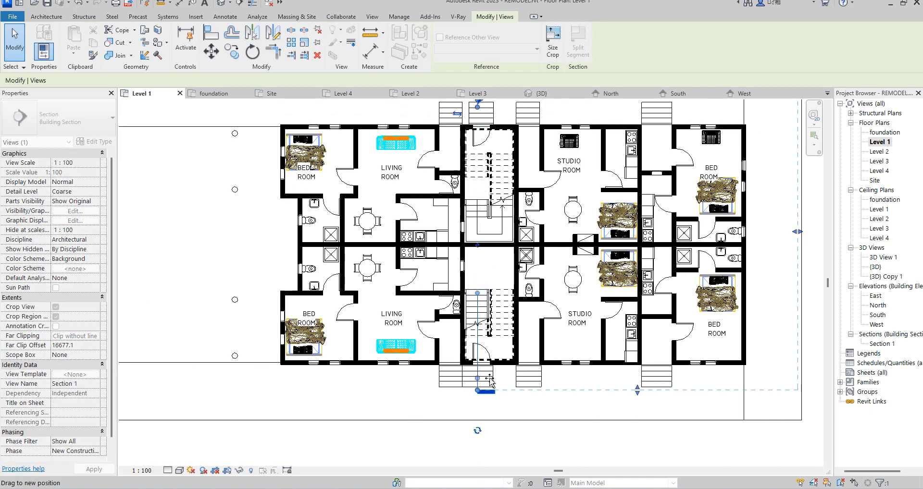
left_click(511, 408)
- Turn on shadows in the Level 1 plan and inspect the furnished apartments with them displayed
scroll(643, 270, "down", 4)
scroll(625, 289, "up", 3)
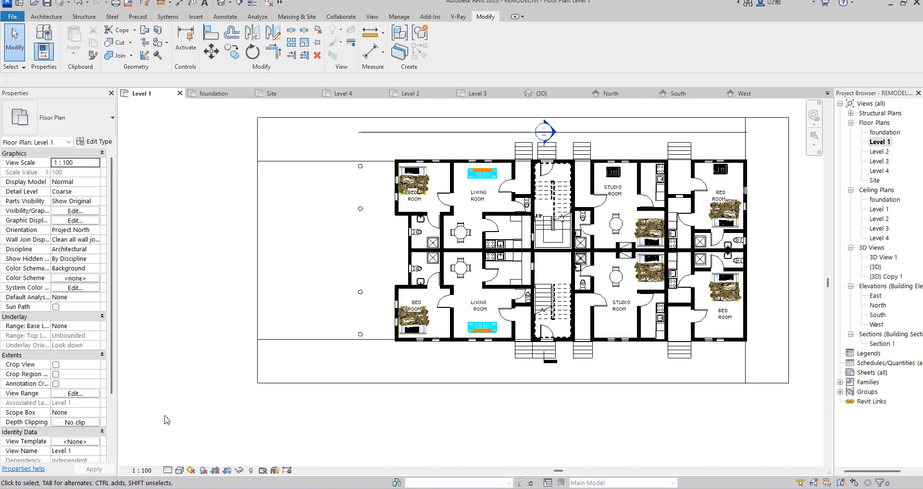
left_click(203, 473)
scroll(472, 350, "up", 4)
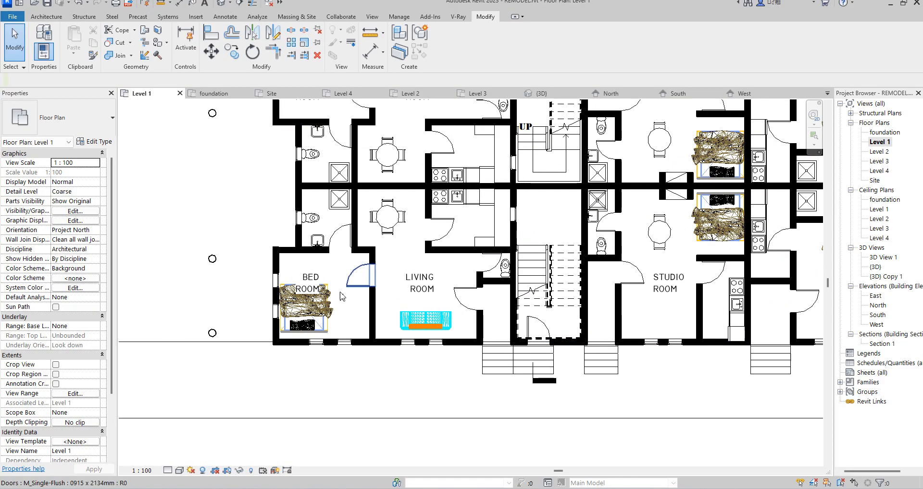
scroll(318, 345, "down", 4)
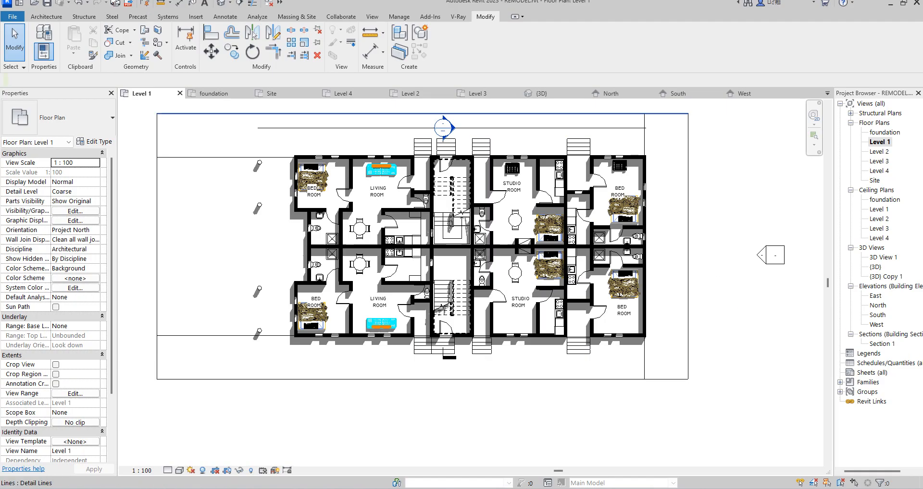
scroll(289, 288, "up", 2)
scroll(289, 288, "down", 3)
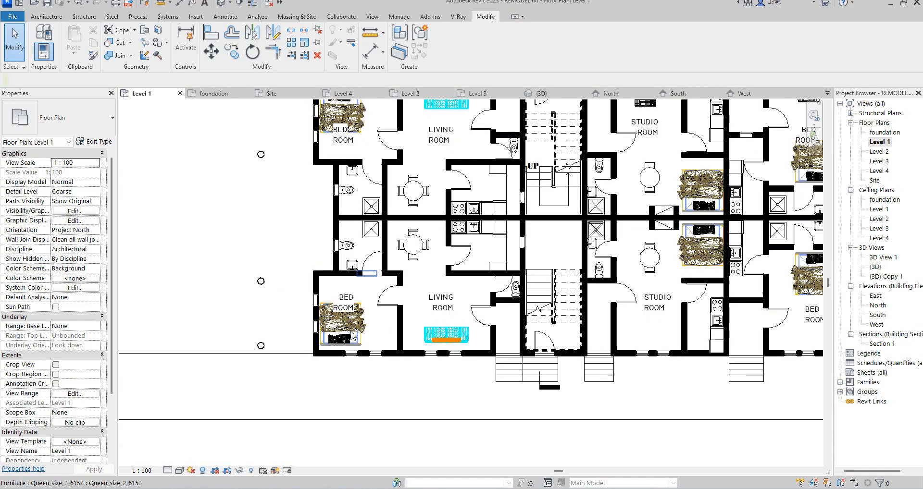
scroll(557, 347, "up", 2)
scroll(645, 343, "down", 3)
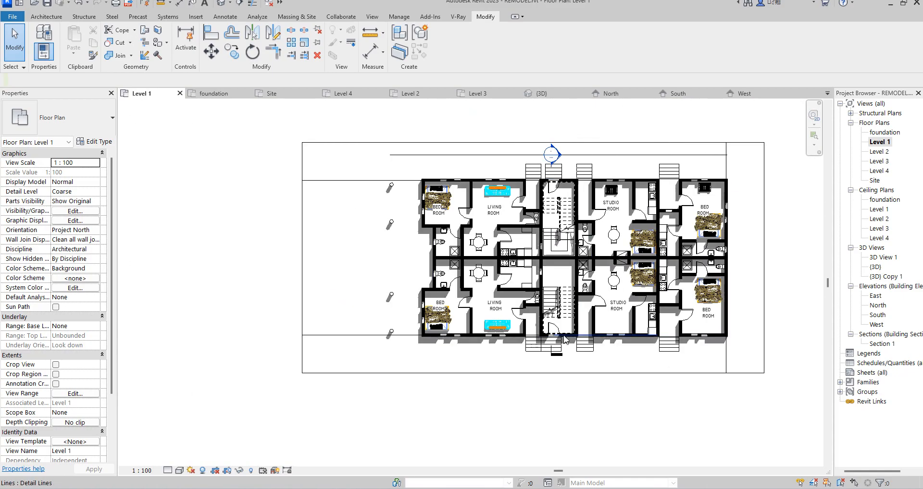
- Copy the lower studio room's fixed window along the facade into the outer wall of the adjoining kitchen
scroll(667, 343, "up", 5)
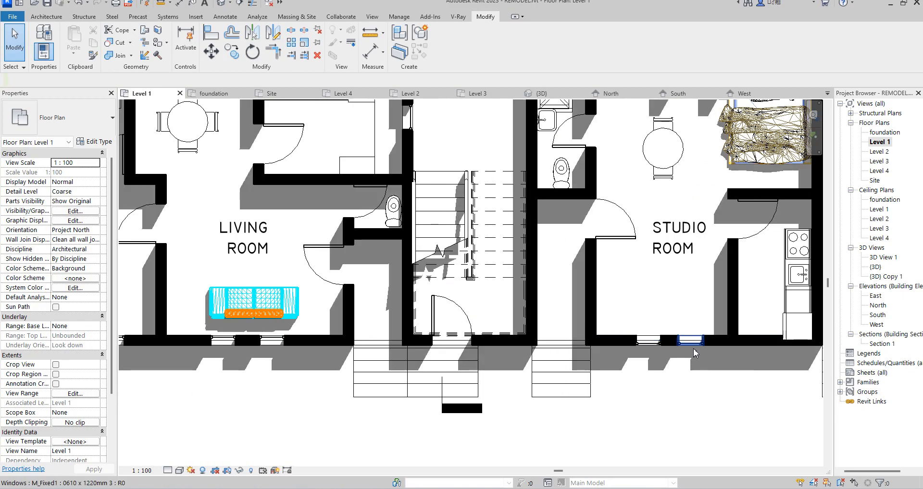
left_click(690, 341)
left_click(234, 57)
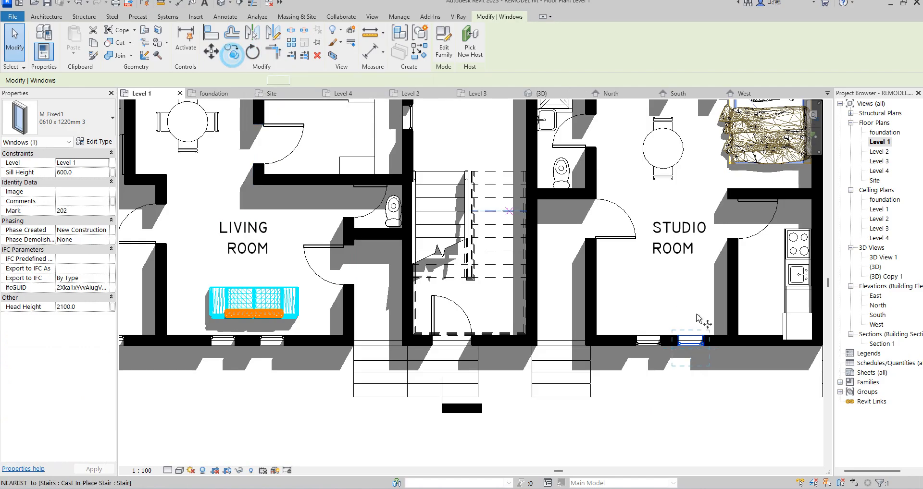
left_click(705, 339)
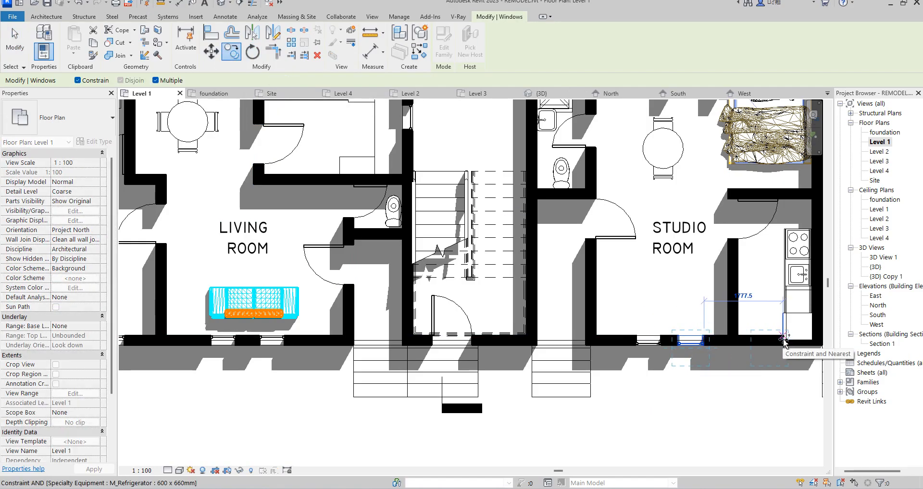
scroll(687, 331, "down", 5)
scroll(619, 315, "down", 1)
scroll(714, 321, "up", 3)
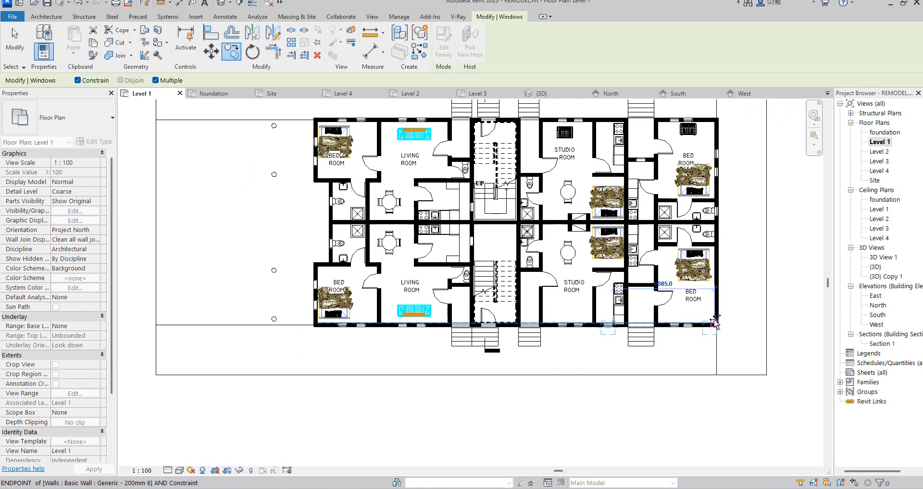
scroll(627, 302, "up", 2)
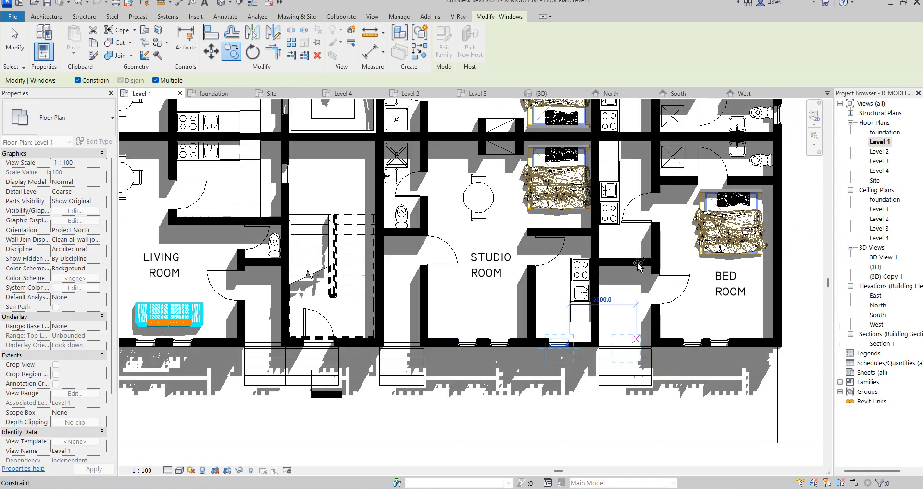
- Set the head height for new 0610 x 1220mm fixed windows to 2100 and place them in the kitchen walls facing the bedroom-unit entrances
left_click(418, 51)
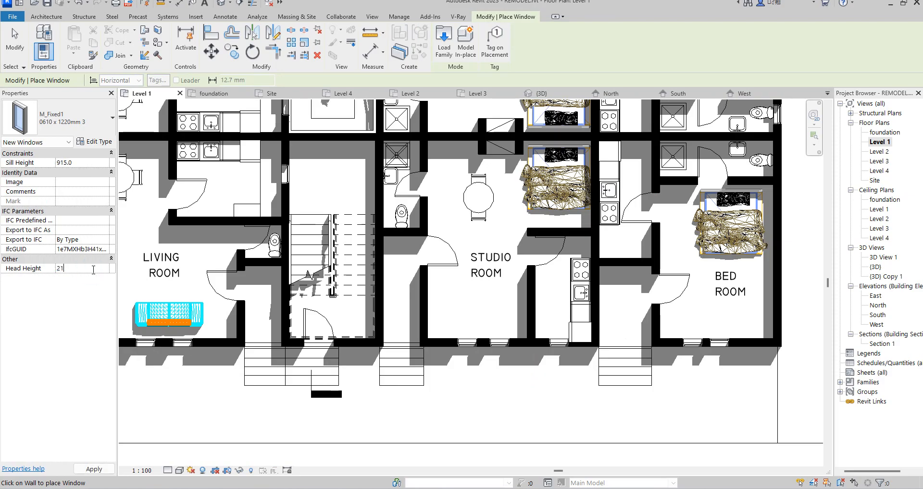
type("00.0")
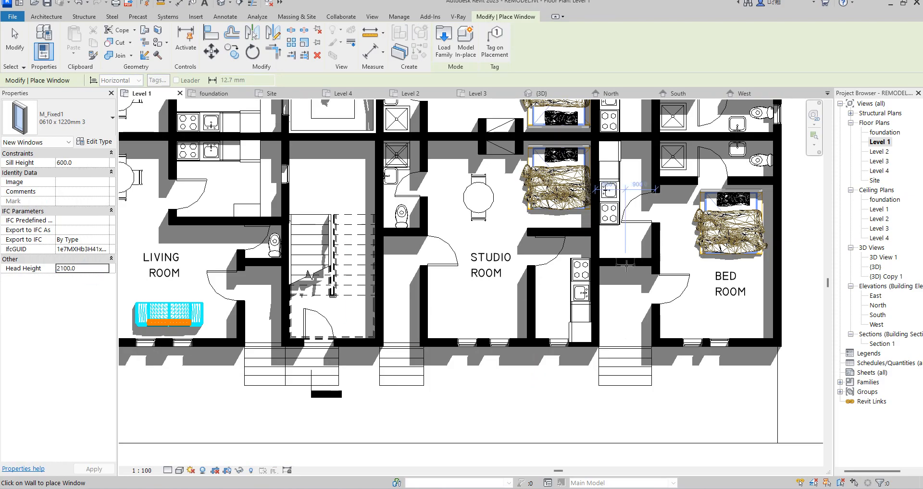
scroll(625, 267, "down", 3)
scroll(630, 288, "up", 2)
scroll(633, 305, "down", 2)
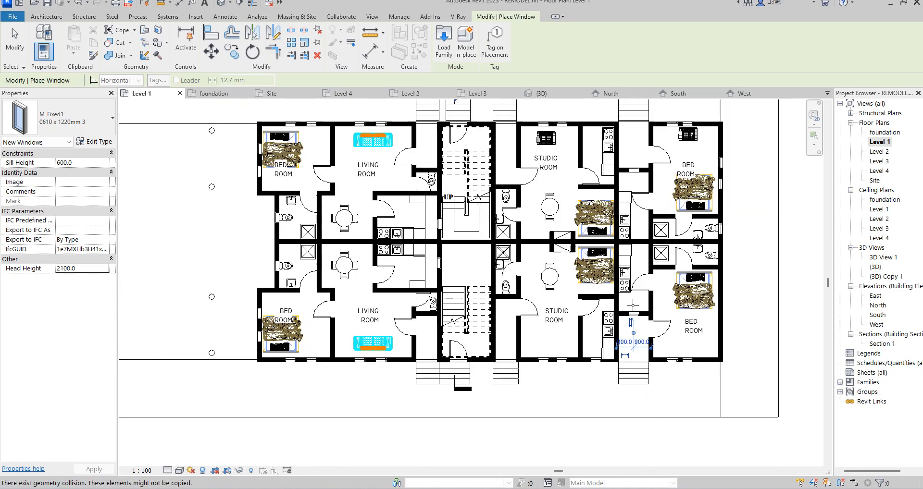
- Place a fixed window behind the toilet in the entrance-side bathroom wall of both studio units
scroll(521, 193, "up", 5)
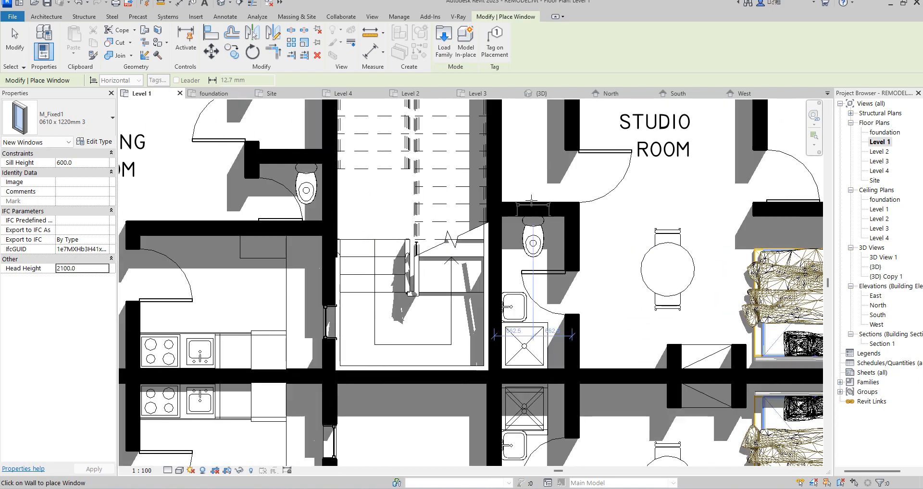
scroll(531, 200, "down", 4)
scroll(530, 274, "up", 3)
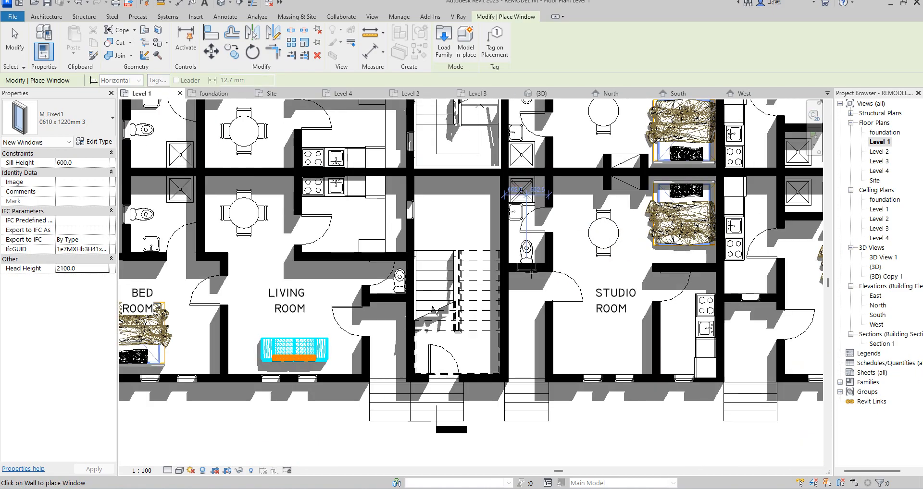
scroll(480, 394, "down", 2)
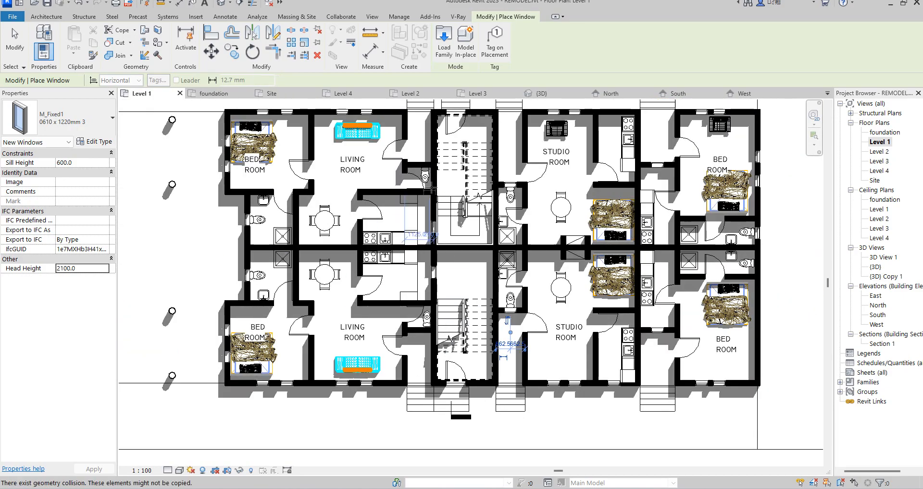
- Place fixed windows in the stairwell walls of the small toilets beside both living rooms
scroll(483, 179, "up", 2)
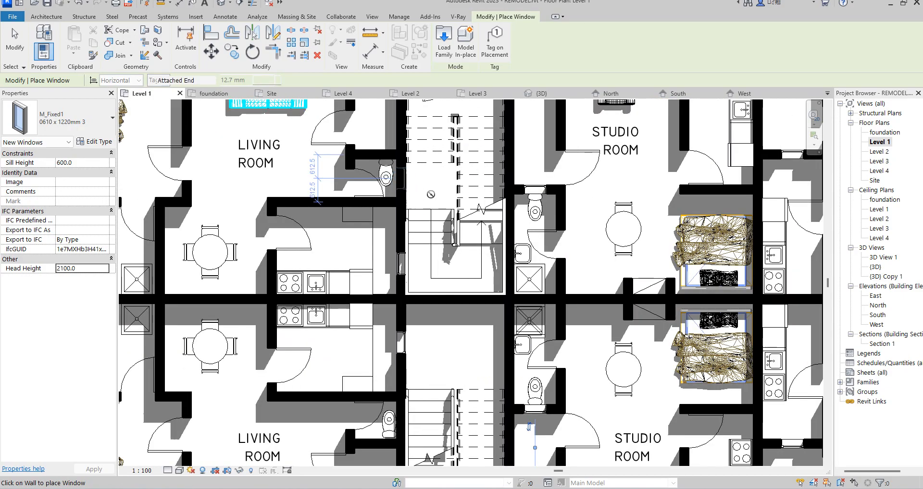
scroll(402, 179, "down", 4)
scroll(418, 302, "up", 6)
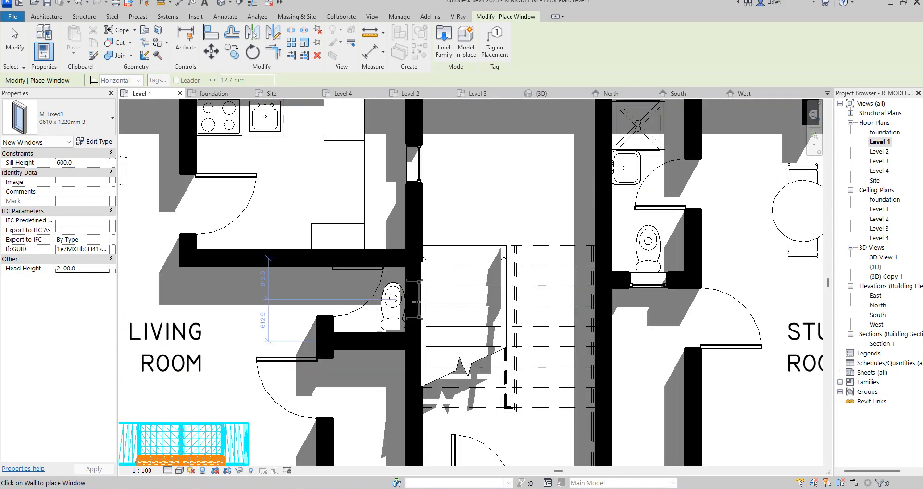
scroll(416, 301, "down", 5)
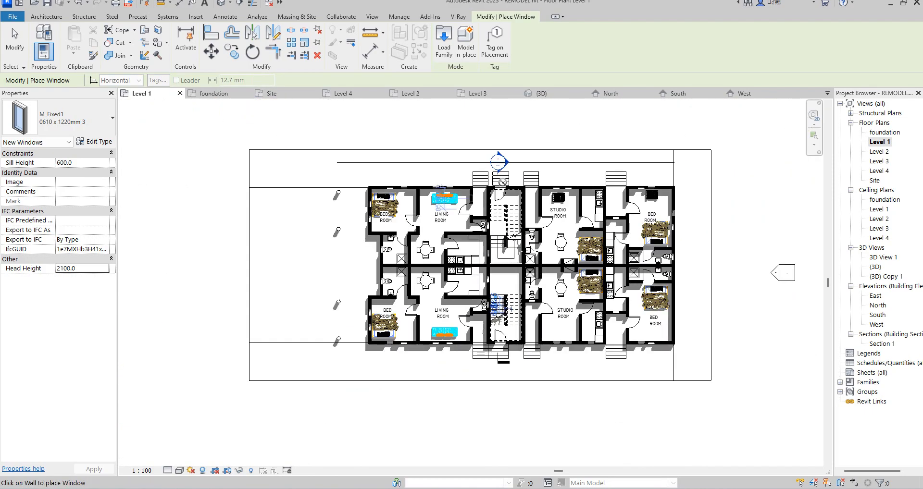
- Add fixed windows to the upper studio kitchen's outer wall and the lower right bedroom unit's bathroom outer wall
scroll(588, 188, "up", 2)
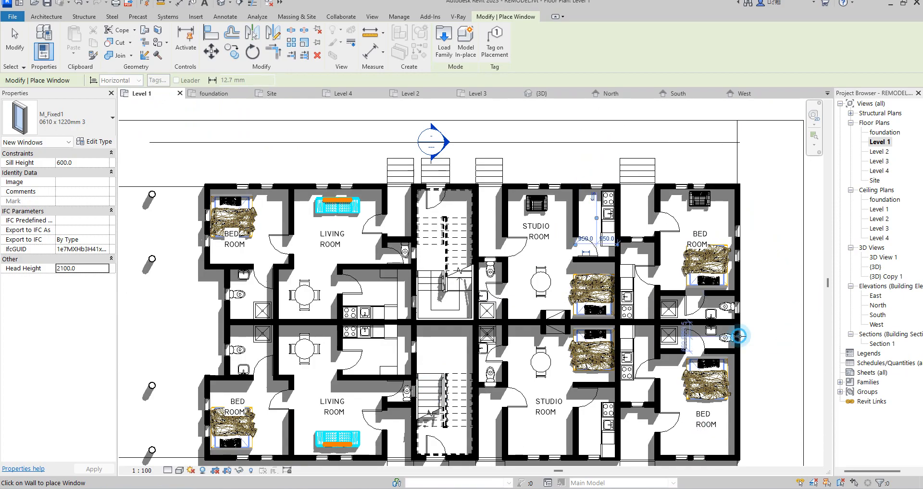
scroll(740, 317, "down", 2)
scroll(637, 281, "up", 2)
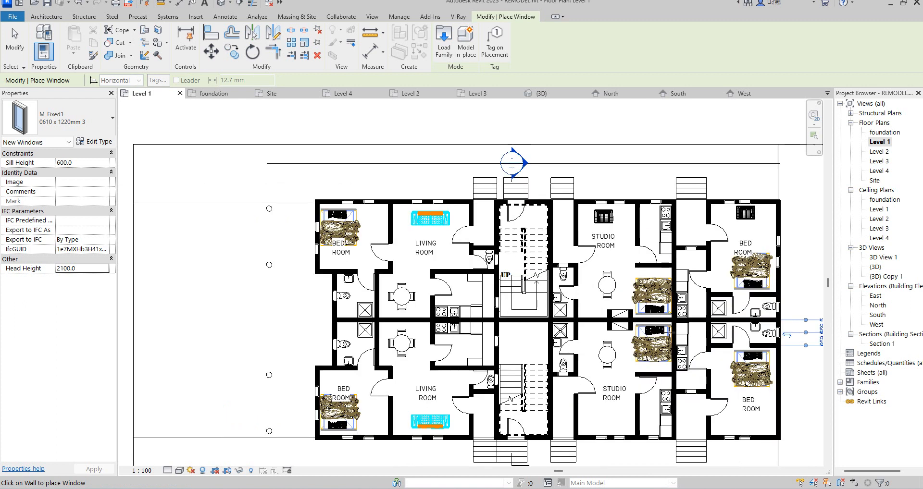
scroll(533, 293, "down", 3)
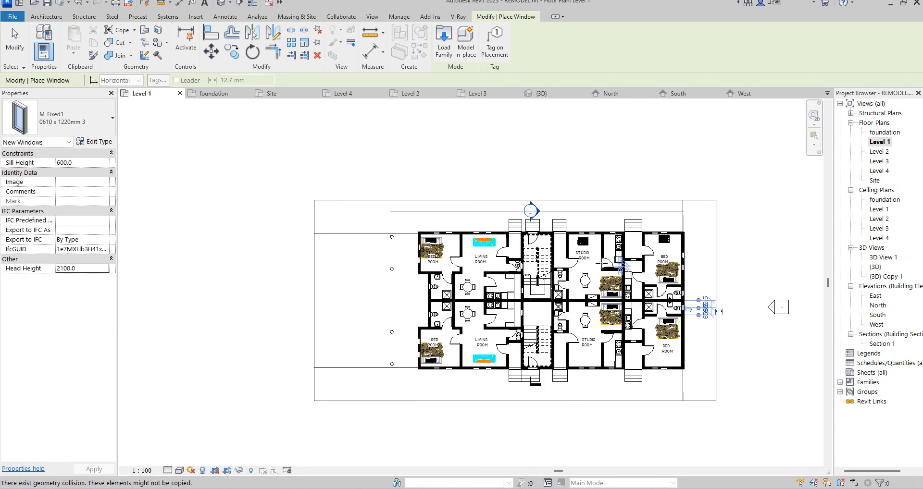
scroll(580, 245, "up", 2)
key("Escape")
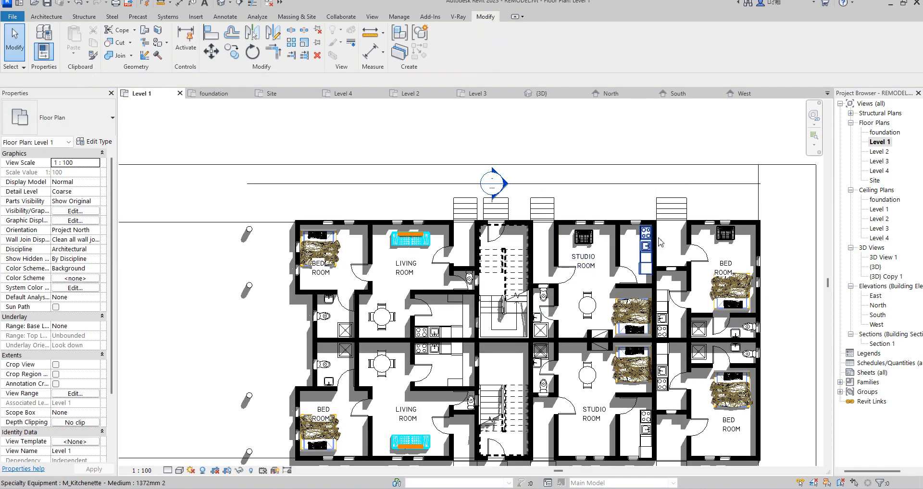
- Draw an L-shaped entrance arrow with thin detail lines in the upper living room unit's entry, pointing toward its door
scroll(468, 258, "up", 2)
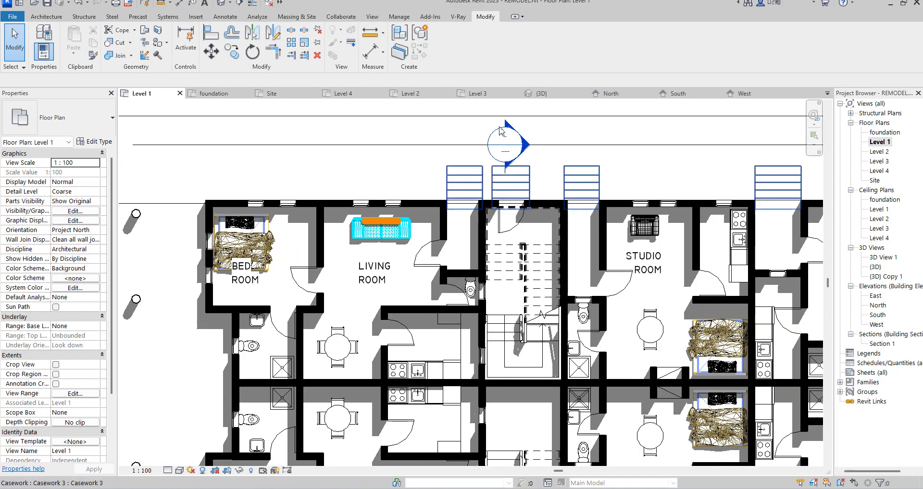
left_click(225, 20)
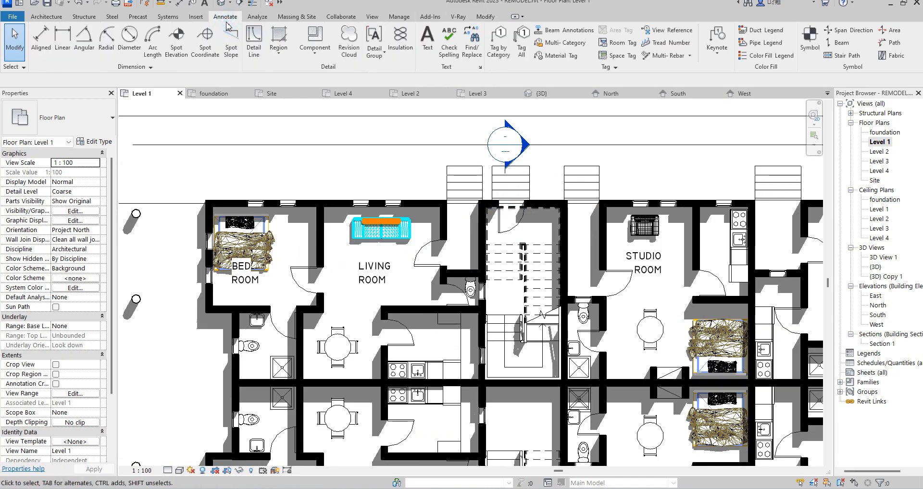
left_click(253, 43)
scroll(440, 168, "up", 5)
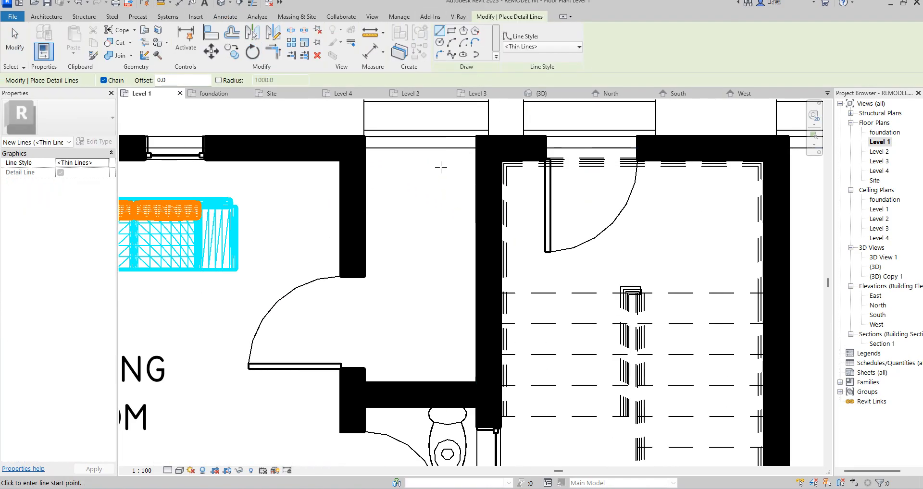
left_click(438, 159)
left_click(438, 312)
left_click(404, 313)
scroll(415, 308, "up", 3)
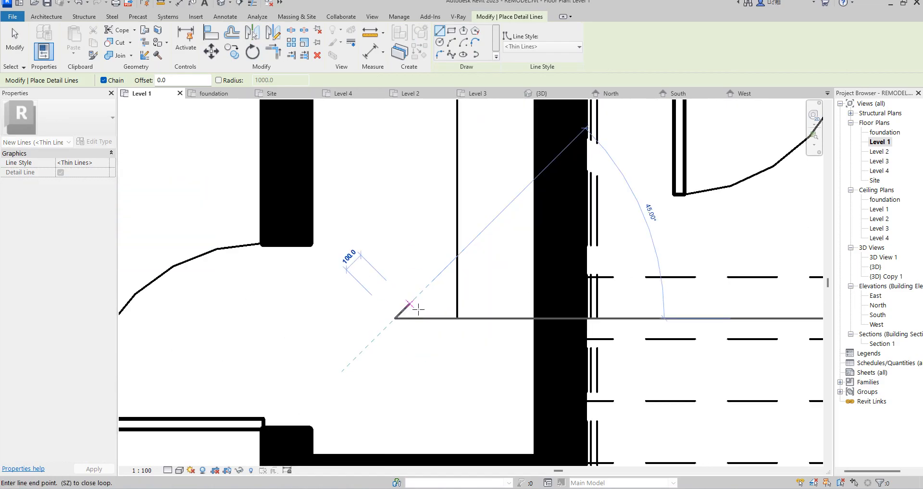
left_click(412, 308)
key("Escape")
key("Escape")
- Group the entrance arrow's detail lines as a detail group named ent
scroll(449, 339, "down", 5)
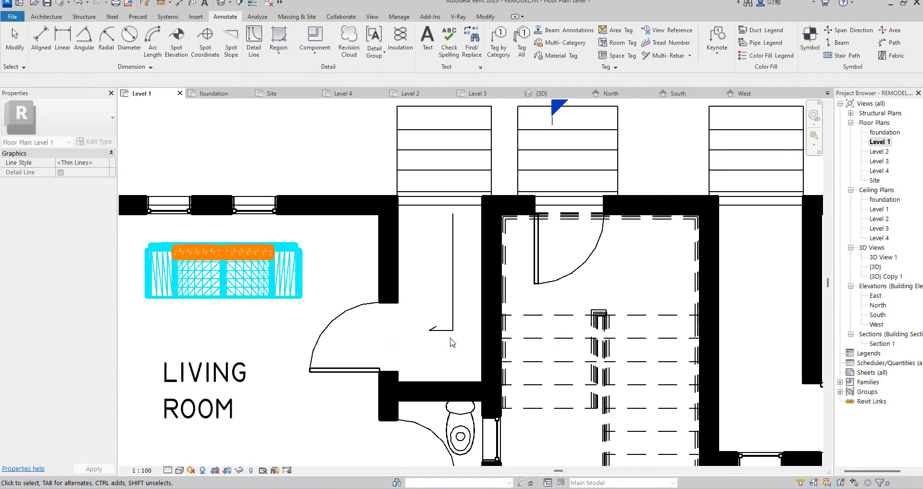
scroll(436, 323, "up", 4)
left_click(406, 290)
scroll(413, 288, "down", 3)
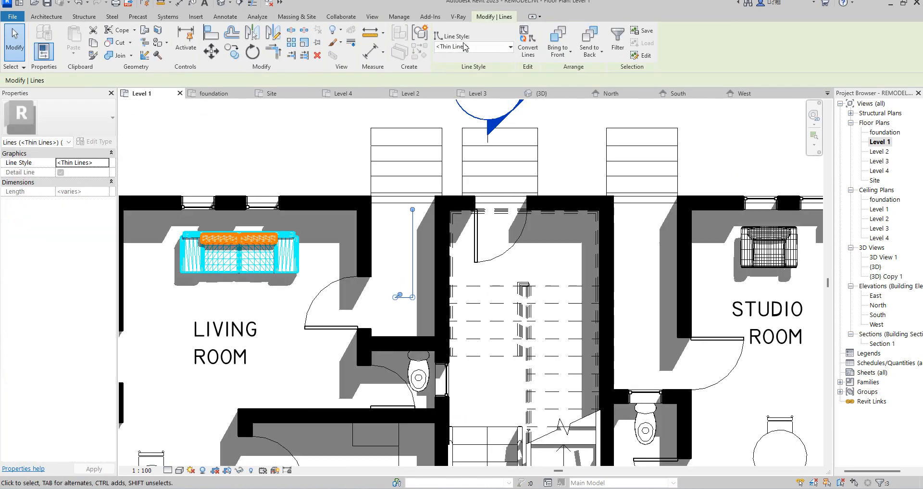
left_click(425, 39)
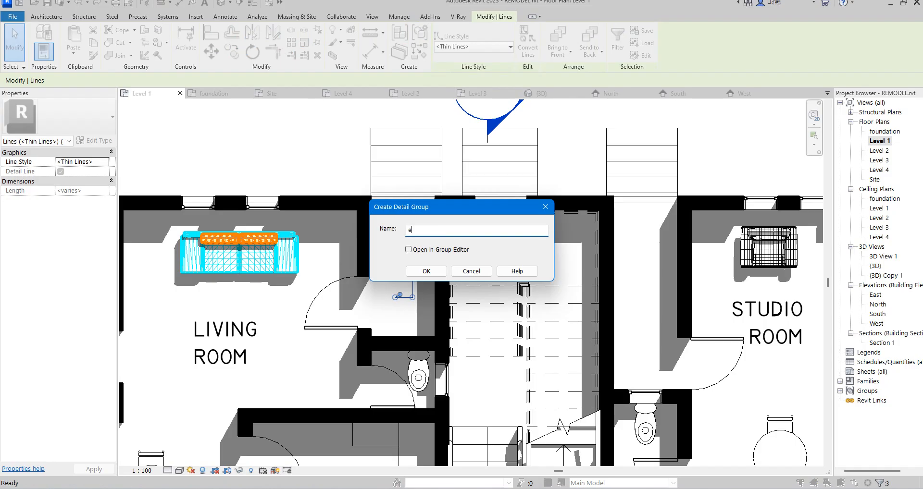
left_click(427, 272)
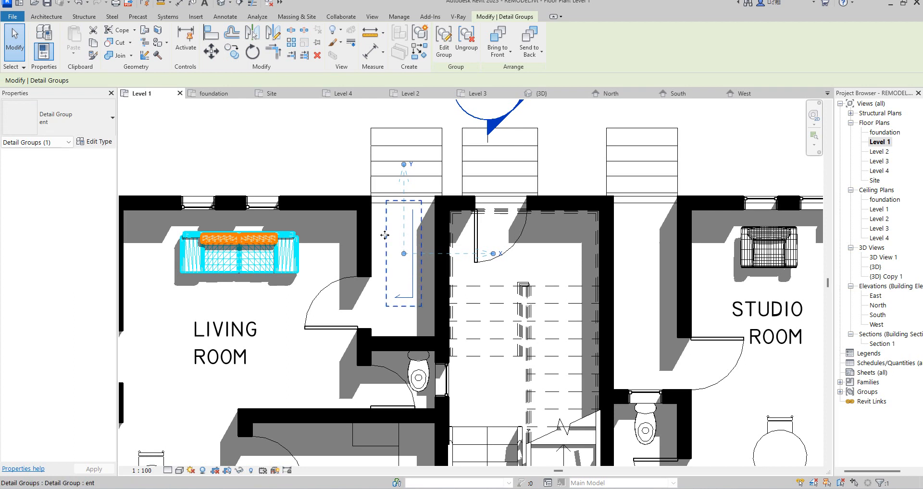
- Place copies of the ent arrow group in the upper studio entry and the upper bedroom unit's entry
scroll(411, 234, "down", 3)
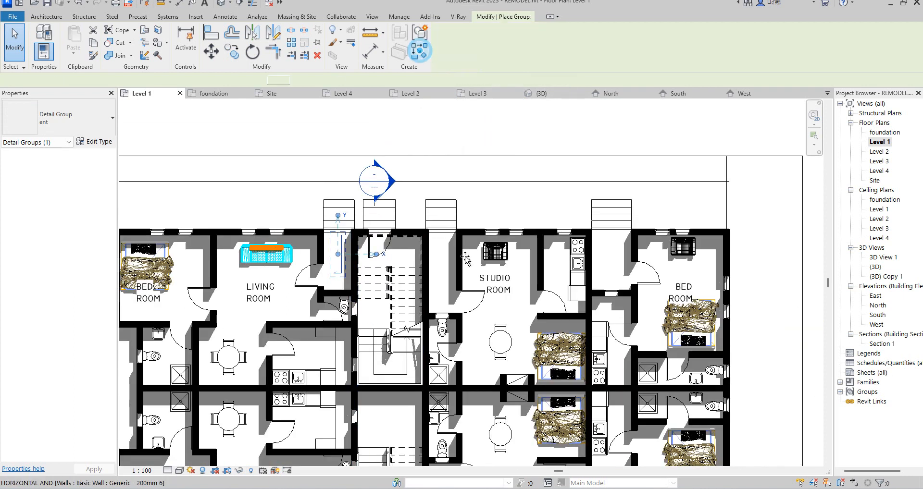
left_click(421, 55)
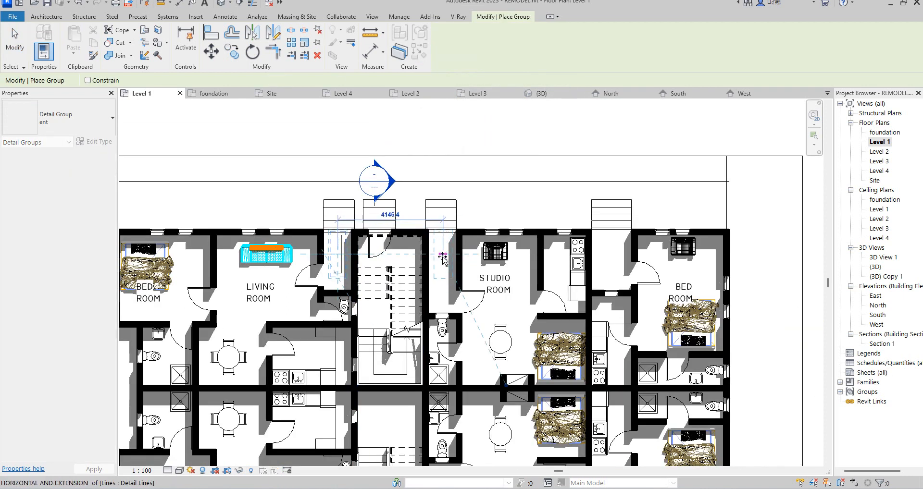
scroll(442, 260, "up", 2)
left_click(442, 257)
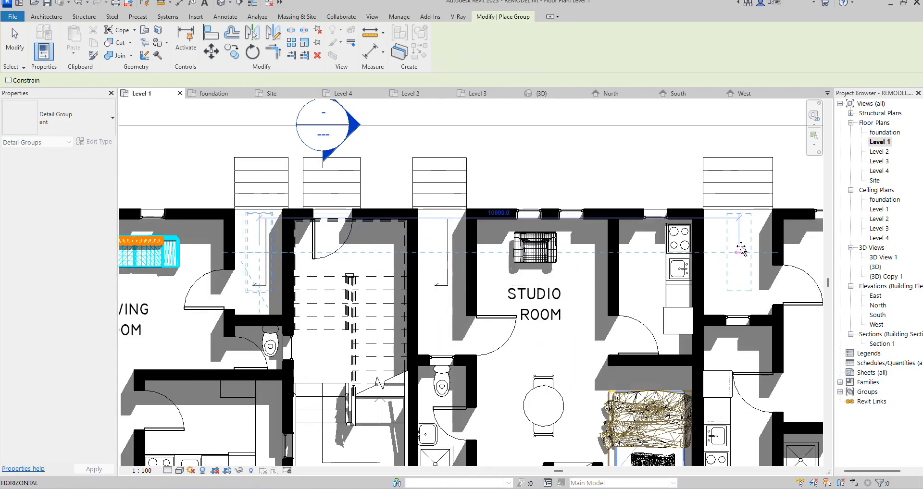
scroll(576, 206, "down", 3)
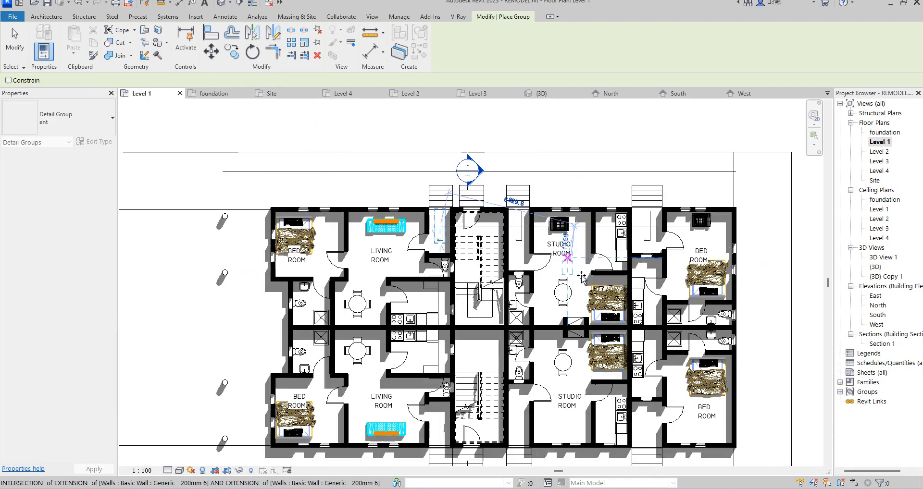
- Place the ent arrow group in the three entries along the building's lower facade
scroll(648, 398, "up", 2)
scroll(644, 368, "down", 4)
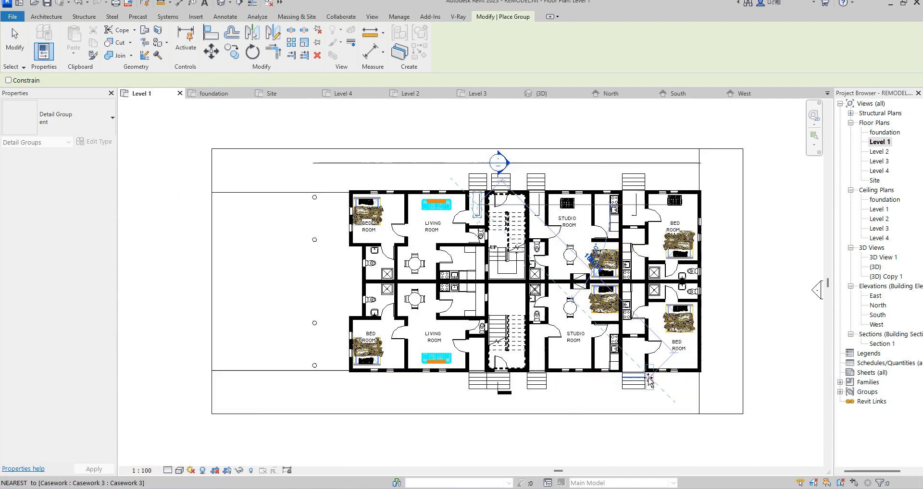
scroll(644, 368, "up", 3)
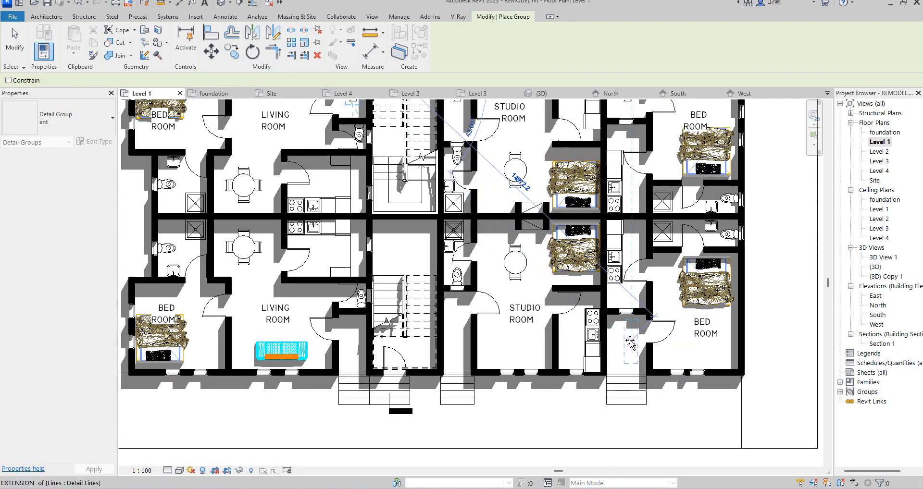
left_click(625, 340)
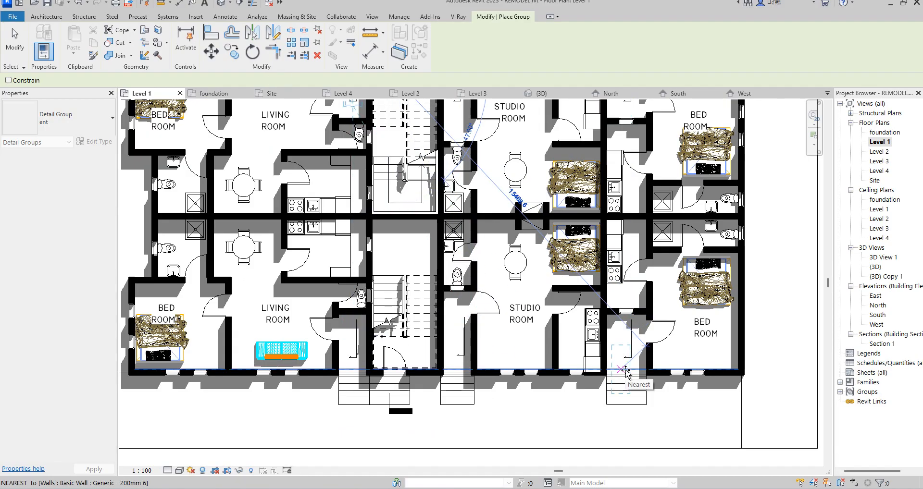
key("Escape")
key("Escape")
- Mirror the lower living room entry arrow about a horizontal axis without copying, then nudge it down toward its door
scroll(376, 364, "up", 4)
left_click(340, 356)
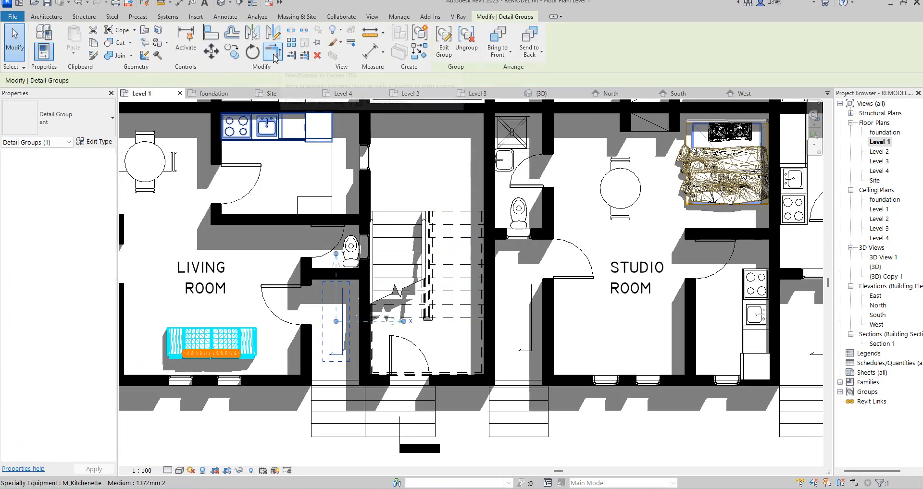
left_click(273, 33)
left_click(342, 321)
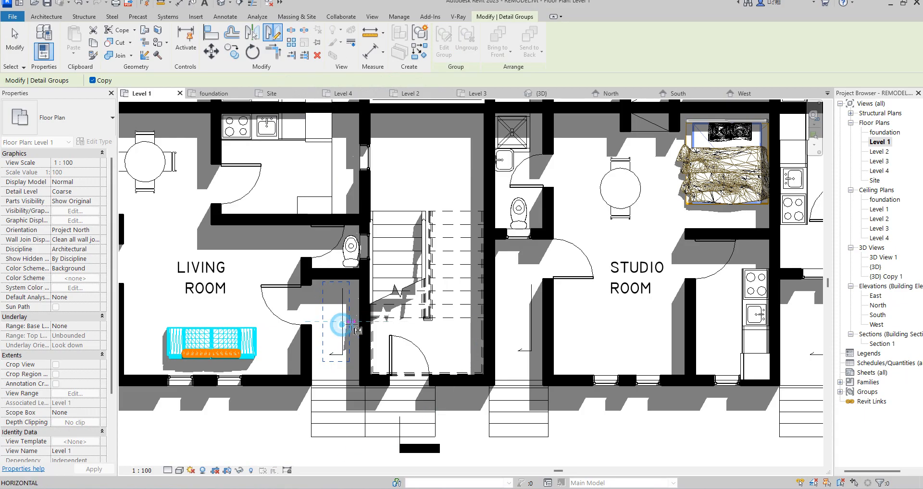
left_click(93, 80)
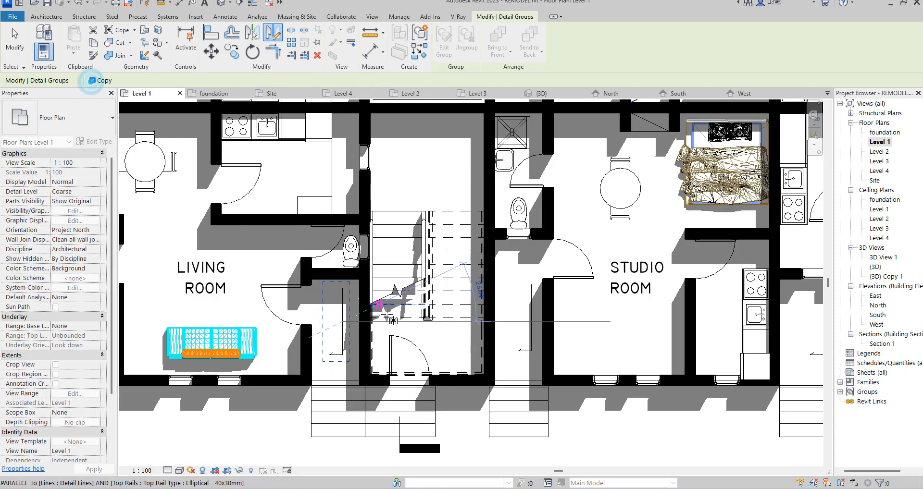
left_click(352, 322)
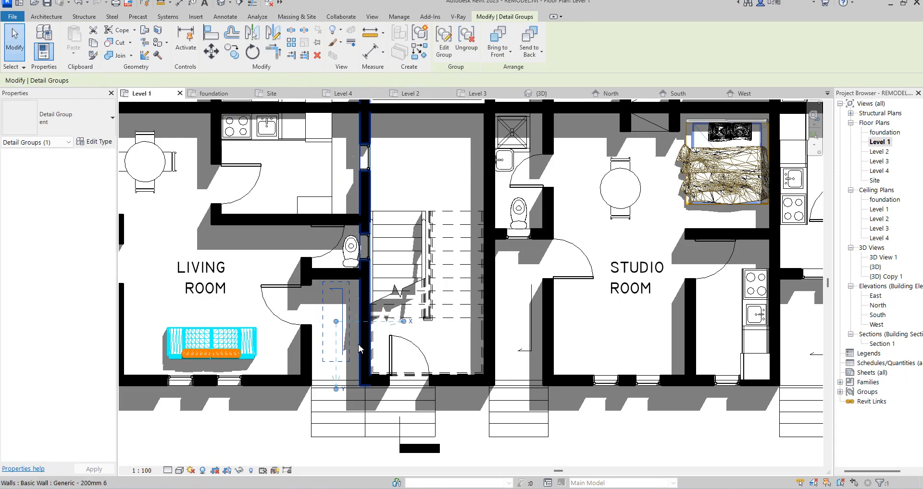
key("Down")
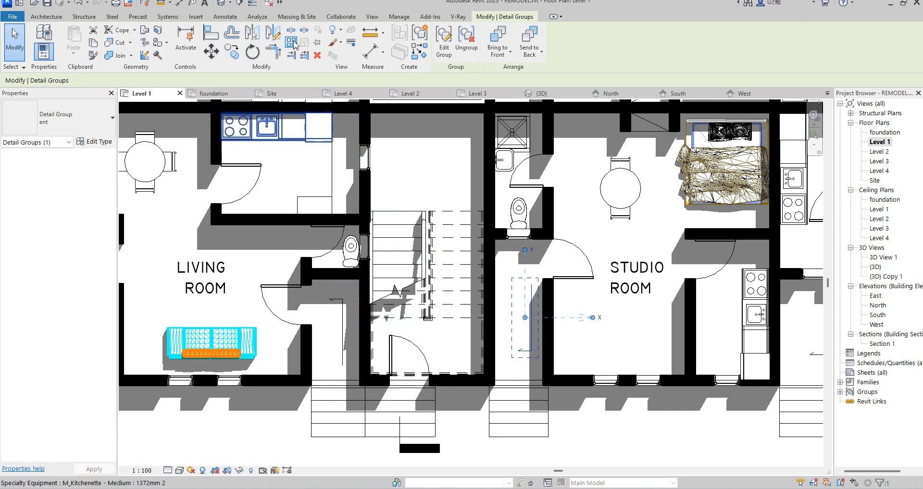
- Mirror the lower studio's entry arrow about a horizontal axis without keeping a copy
left_click(273, 32)
scroll(526, 329, "up", 2)
left_click(516, 316)
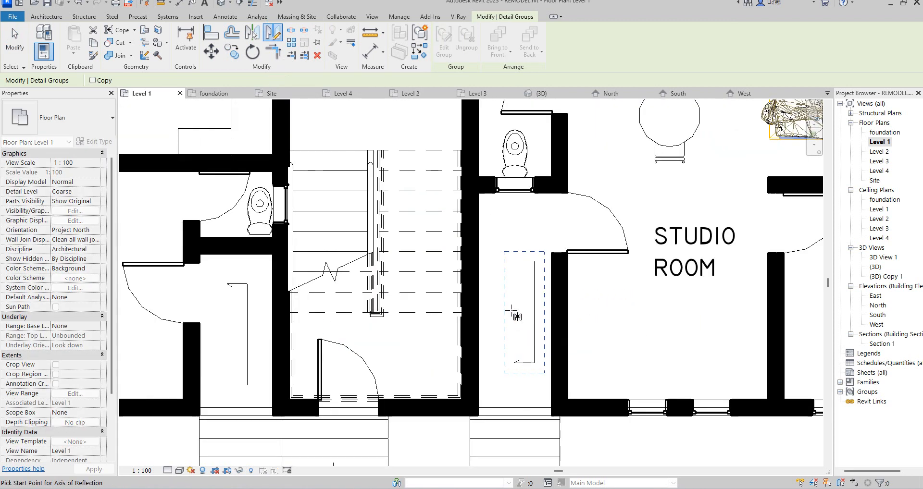
left_click(541, 309)
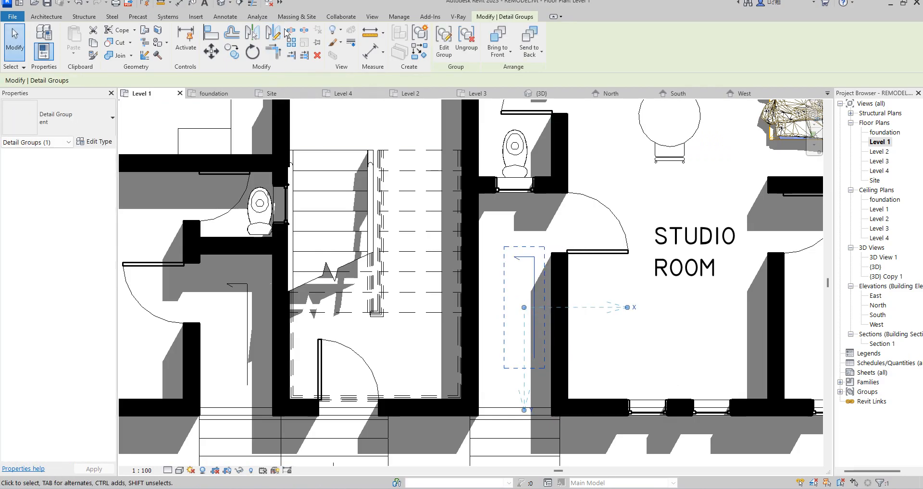
- Mirror the lower studio's entry arrow about a vertical axis without copying, then nudge it left and up beside its door
left_click(535, 333)
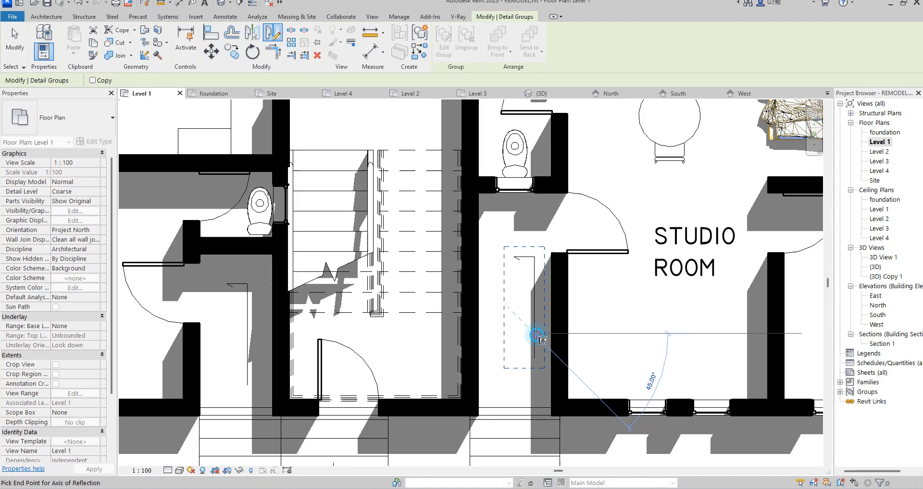
left_click(534, 308)
key("Left")
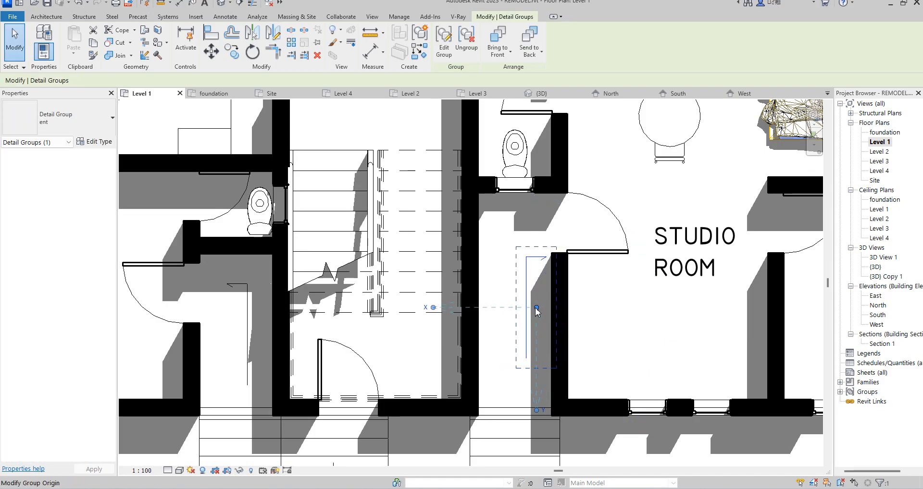
key("Up")
key("Up")
key("Up")
key("Up")
scroll(536, 310, "down", 2)
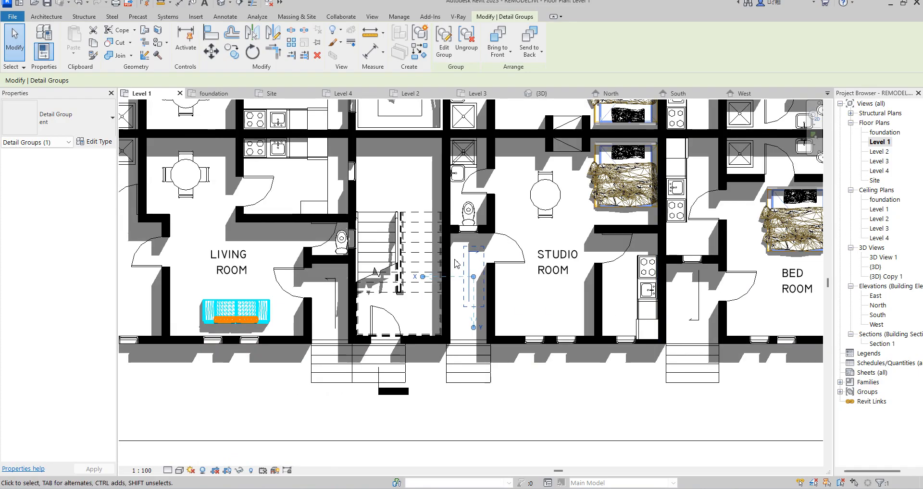
- Mirror the lower right bedroom unit's entry arrow about vertical and horizontal axes, then nudge it up and right to line up with the door
scroll(457, 258, "down", 3)
scroll(519, 289, "up", 3)
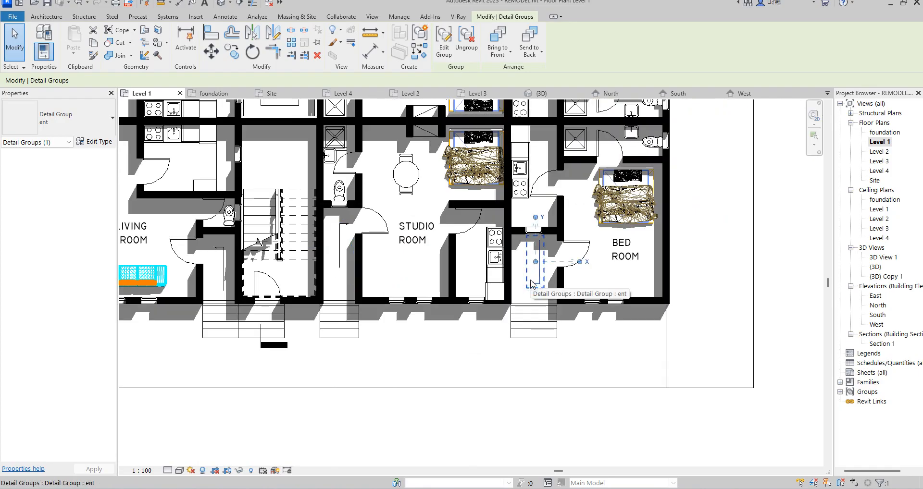
left_click(271, 35)
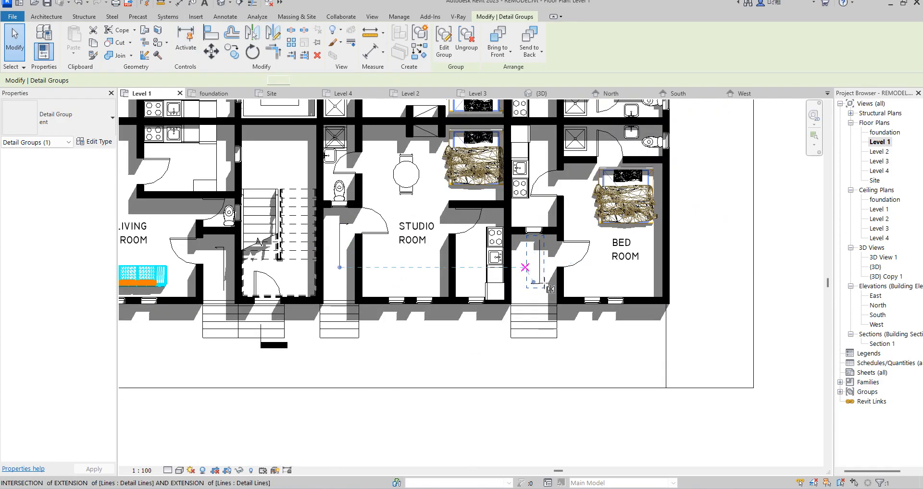
left_click(534, 281)
left_click(534, 295)
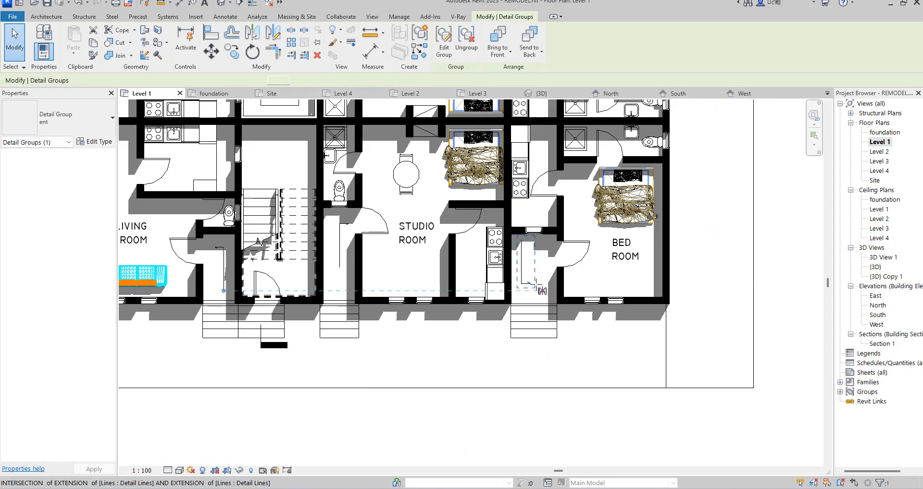
left_click(269, 31)
key("Escape")
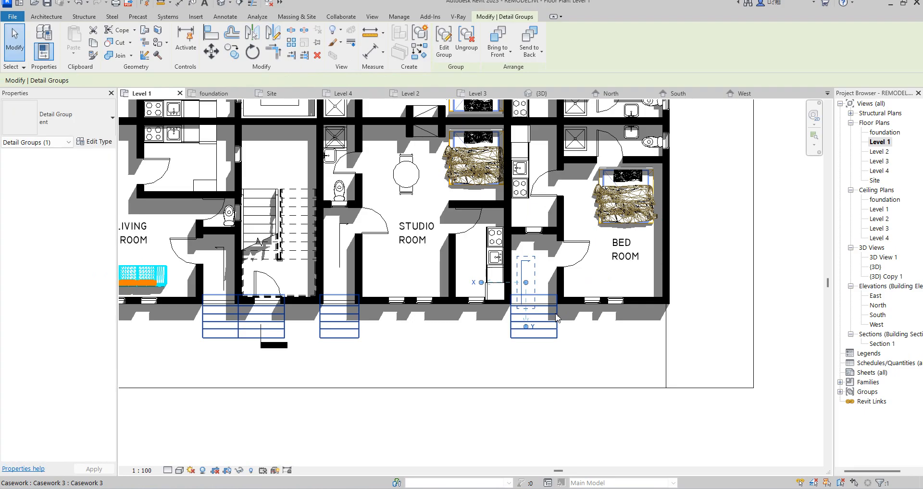
key("Right")
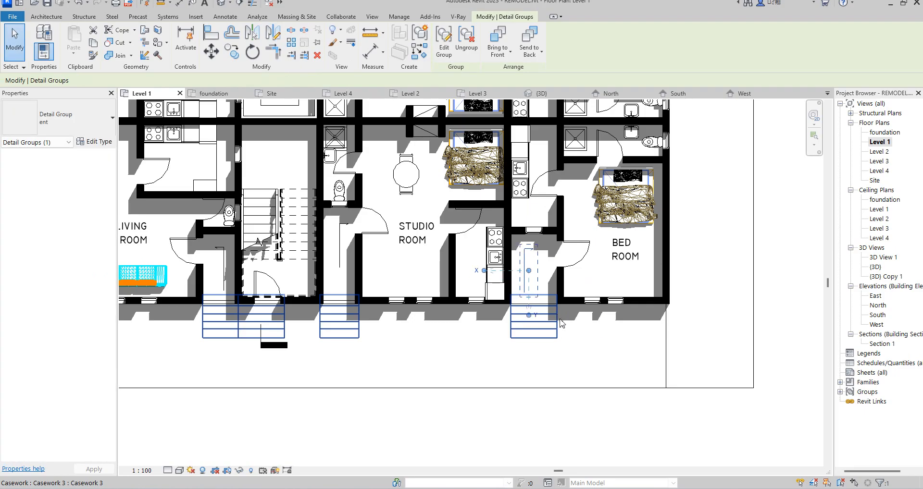
- Mirror the upper right bedroom unit's entry arrow about a vertical axis without copying, so it points toward the unit door
scroll(560, 325, "down", 5)
scroll(547, 179, "up", 4)
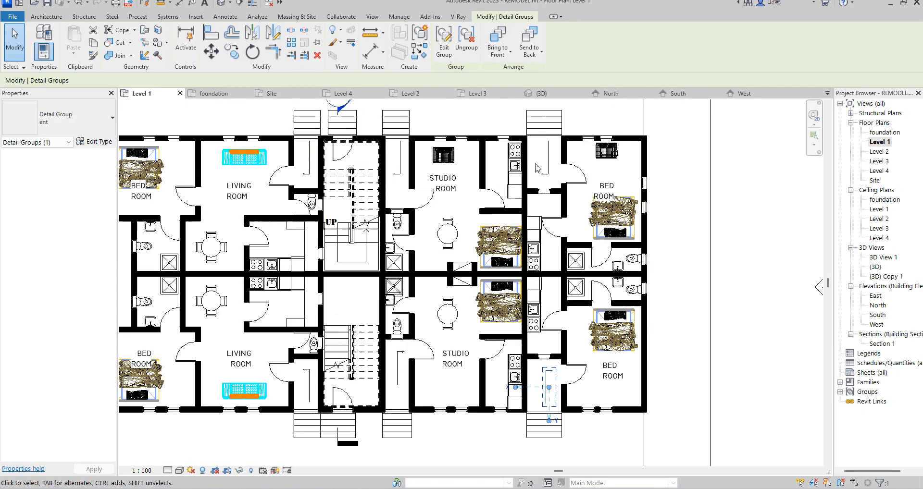
left_click(546, 179)
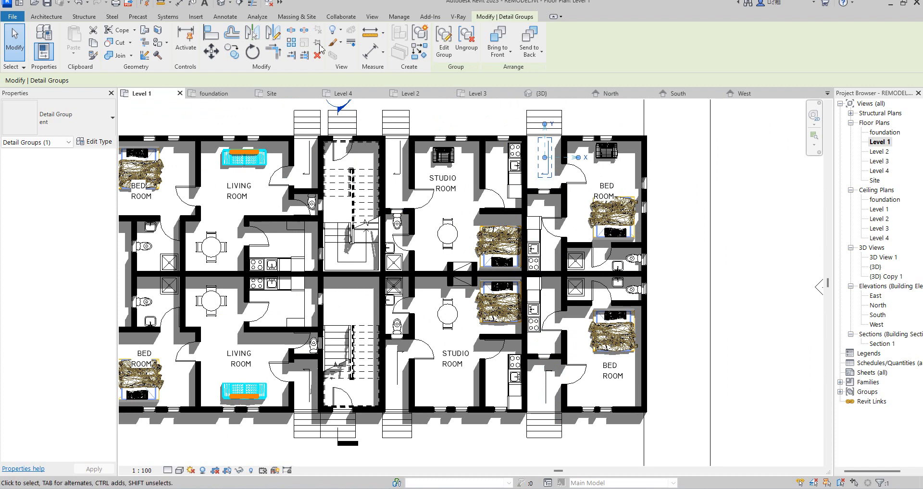
left_click(274, 34)
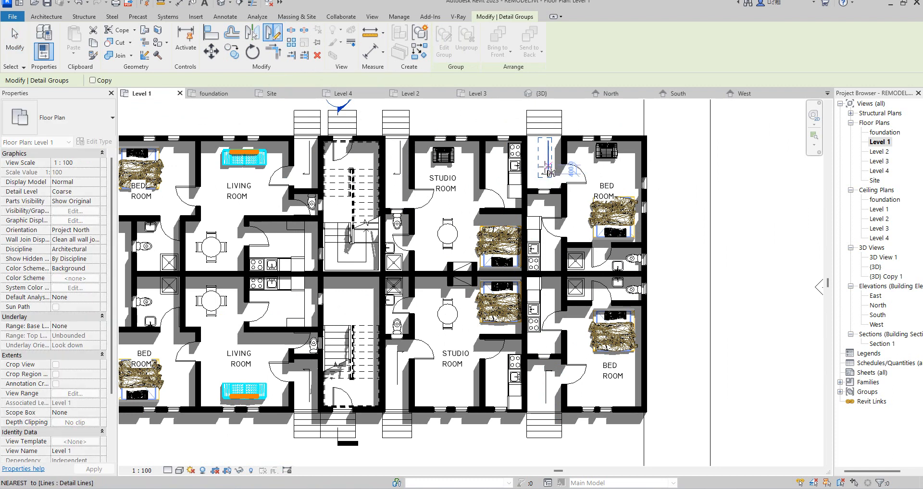
left_click(546, 149)
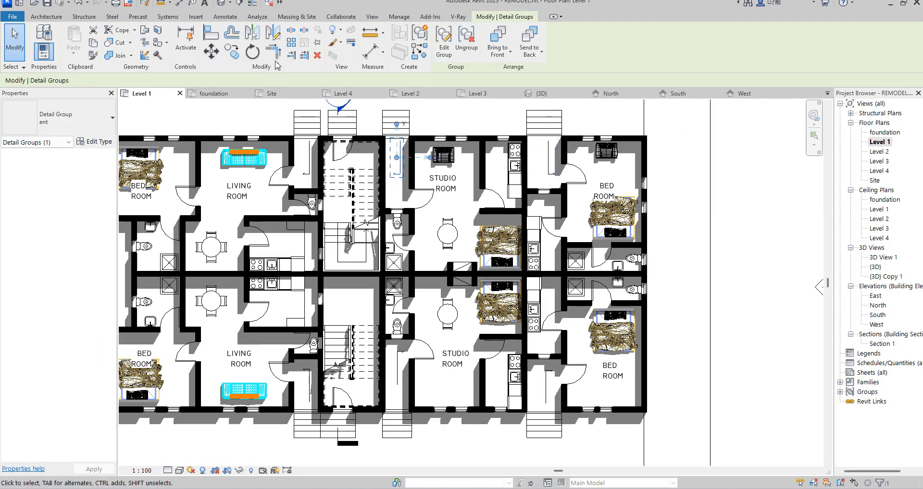
- Mirror the upper studio's entry arrow about a vertical axis without copying, then nudge it down and right toward its door
left_click(274, 34)
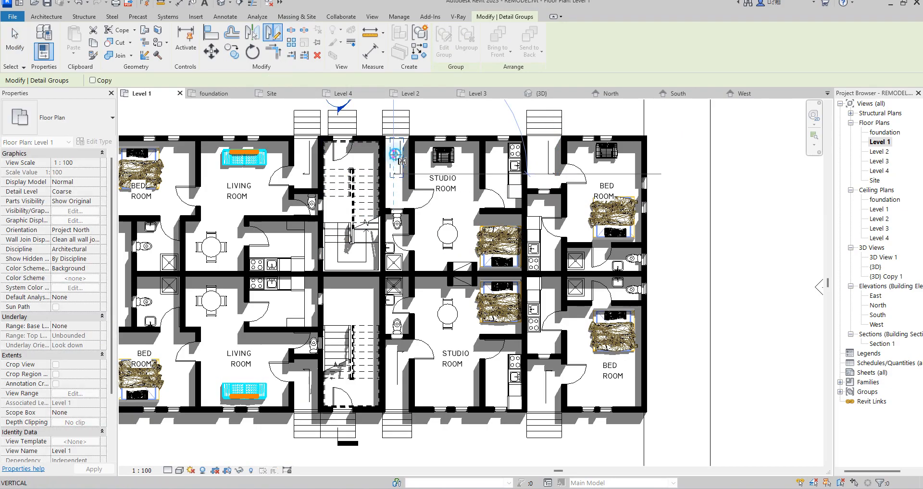
left_click(419, 249)
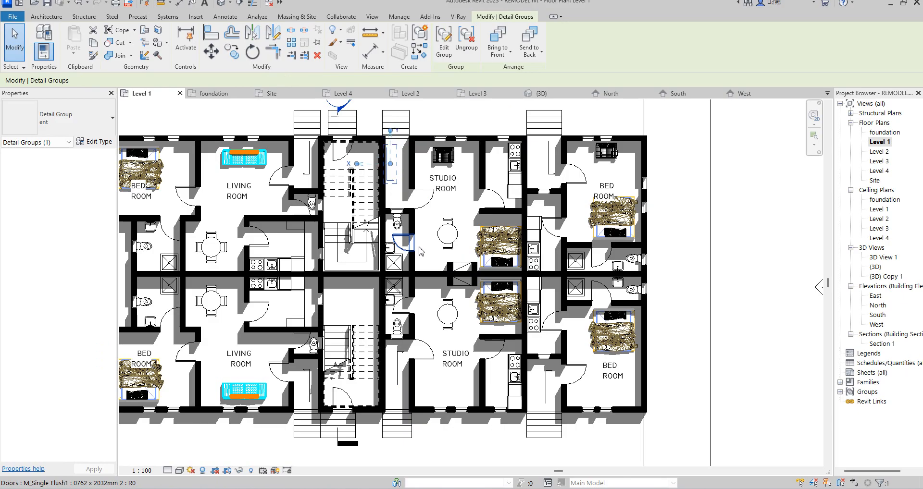
key("Right")
key("Right")
key("Right")
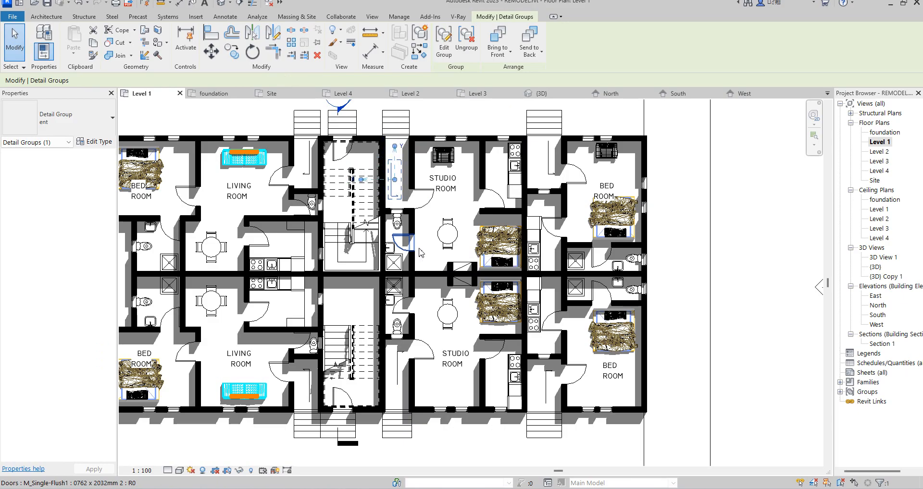
left_click(672, 203)
- Show the Level 1 crop region and pull its upper, lower and left edges in close around the building
scroll(479, 295, "down", 3)
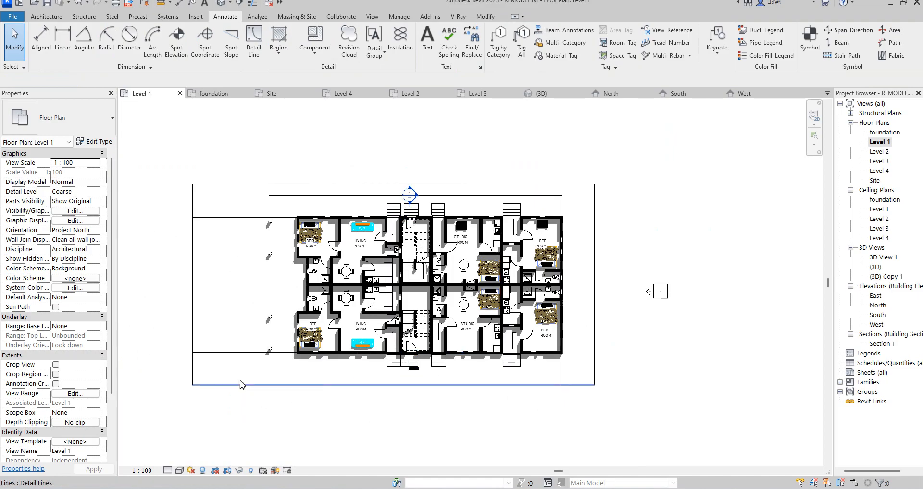
left_click(226, 470)
left_click(617, 351)
scroll(575, 280, "down", 3)
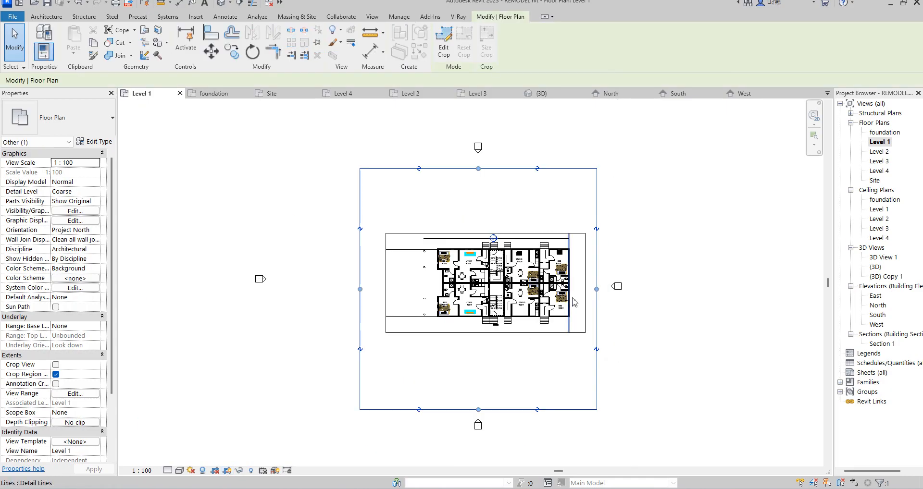
left_click_drag(479, 171, 491, 238)
left_click(478, 426)
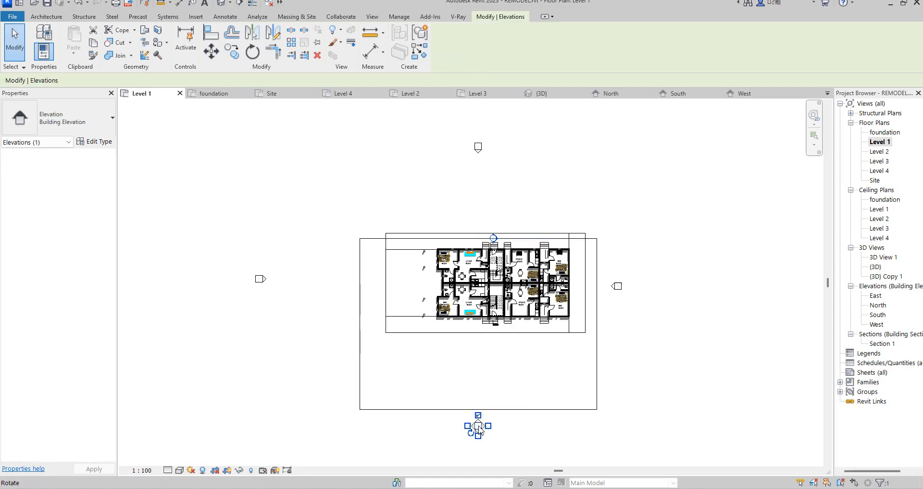
left_click(529, 389)
left_click(482, 410)
left_click_drag(482, 411, 477, 327)
left_click_drag(360, 283, 420, 283)
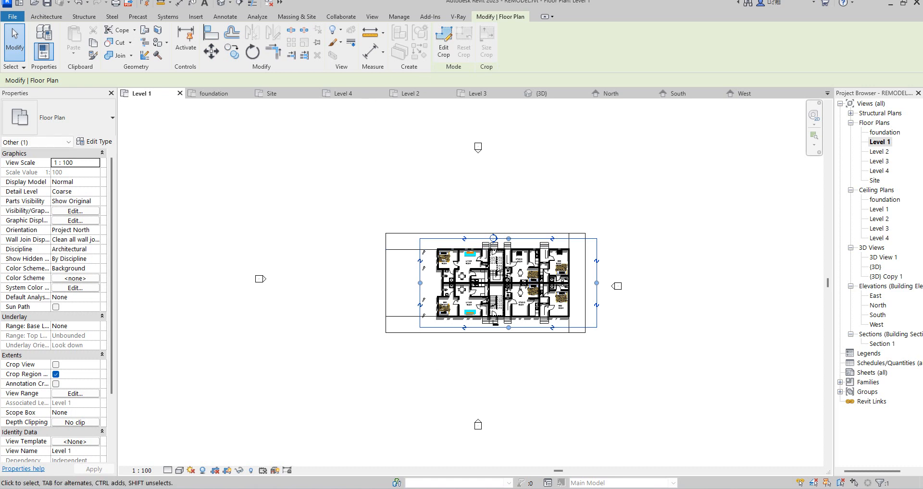
- Turn on view cropping for Level 1 and hide the crop region boundary
left_click(216, 472)
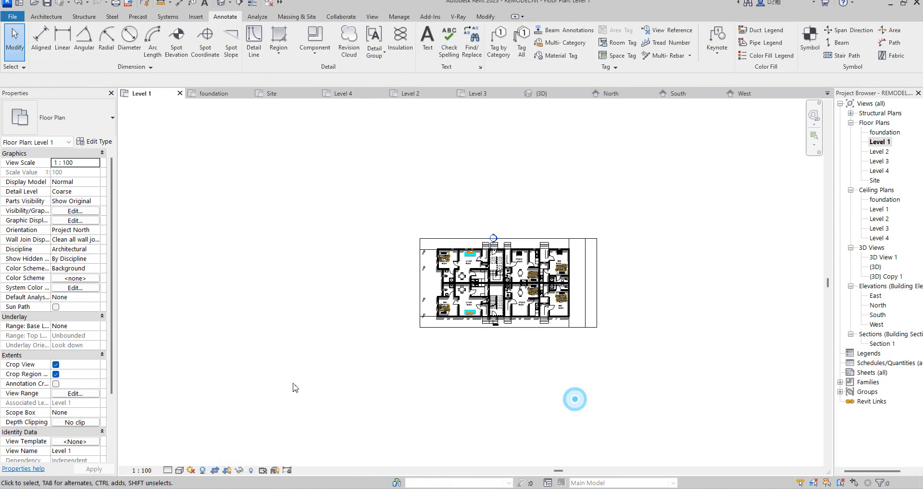
left_click(227, 470)
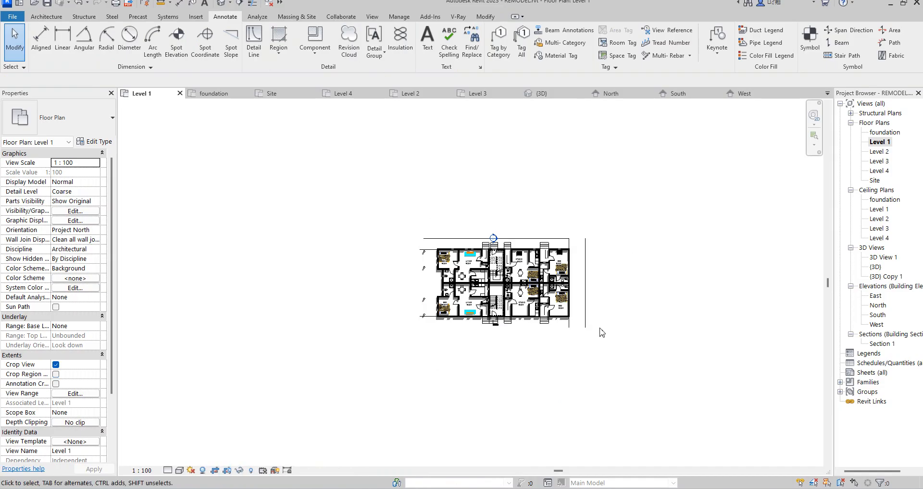
- Hide the two vertical thin detail lines at the building's right side in this view by element
scroll(625, 281, "up", 4)
left_click(533, 288)
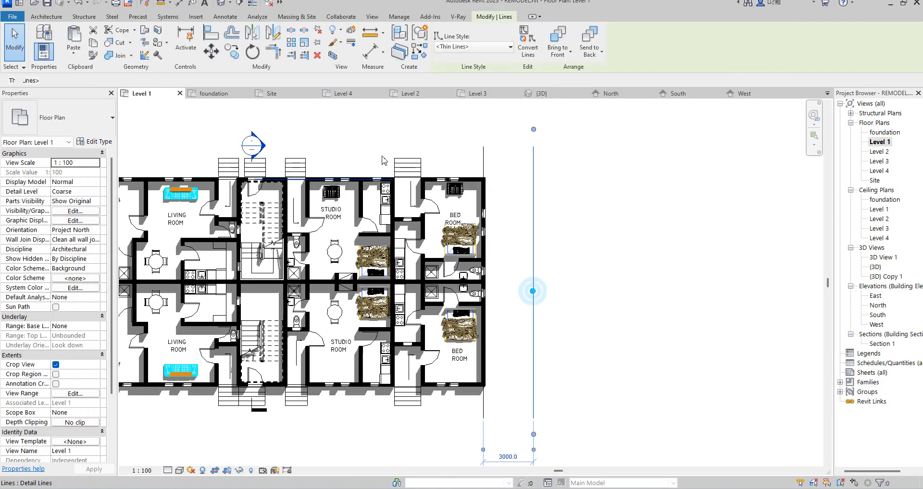
scroll(540, 269, "down", 3)
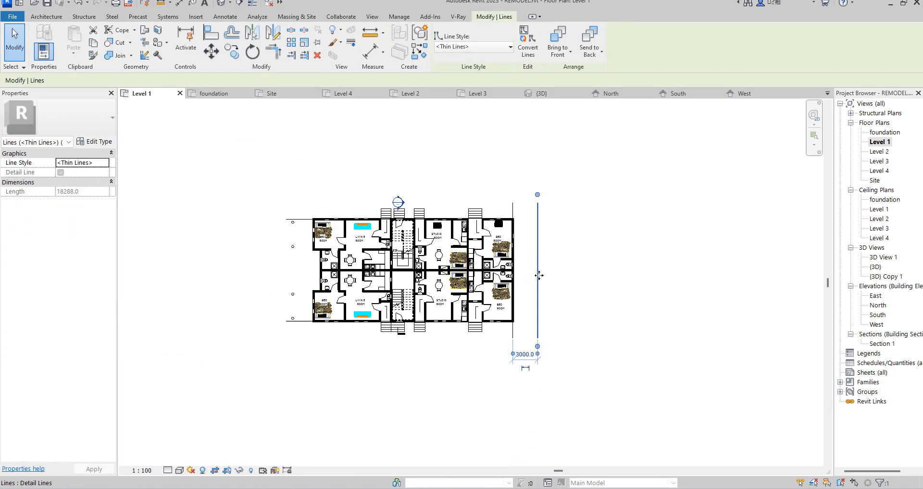
left_click(513, 214, "ctrl")
right_click(513, 212)
mouse_move(616, 330)
mouse_move(620, 272)
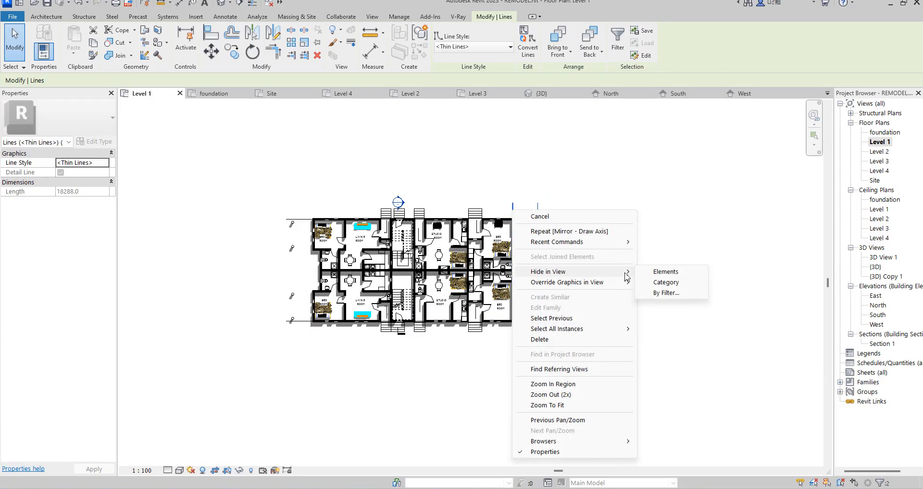
left_click(665, 272)
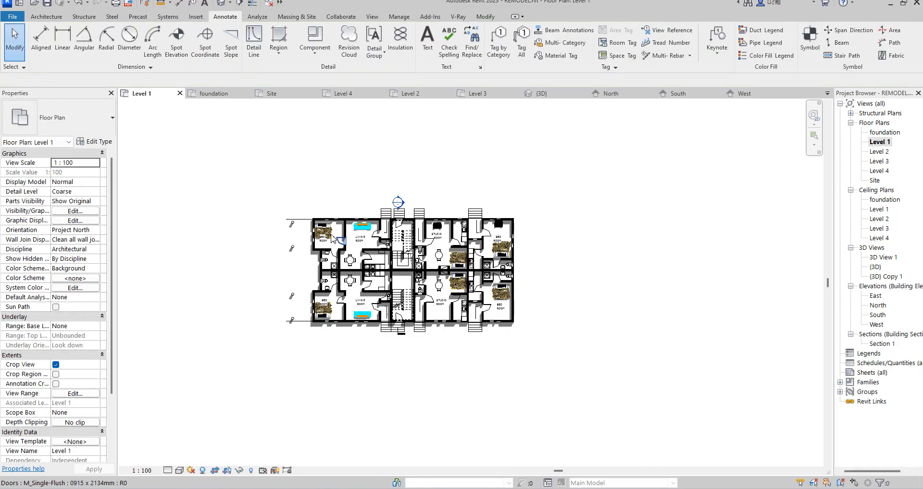
- Hide the upper and lower horizontal detail lines extending from the building's left side in this view by element
left_click(305, 219)
right_click(304, 328)
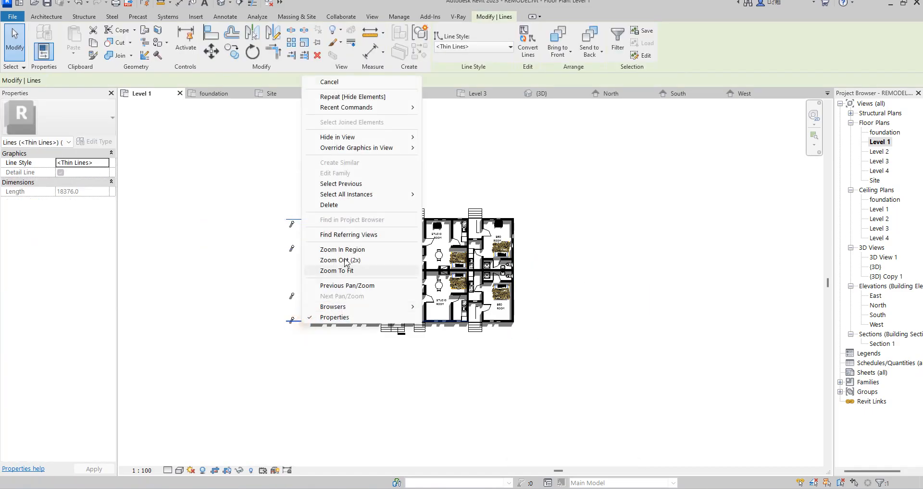
mouse_move(379, 137)
left_click(449, 137)
left_click(612, 246)
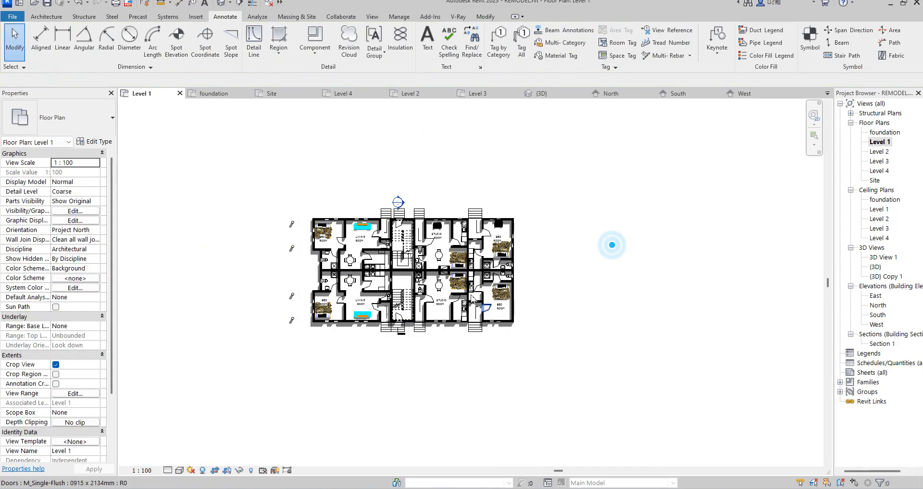
scroll(363, 237, "up", 4)
scroll(275, 281, "down", 5)
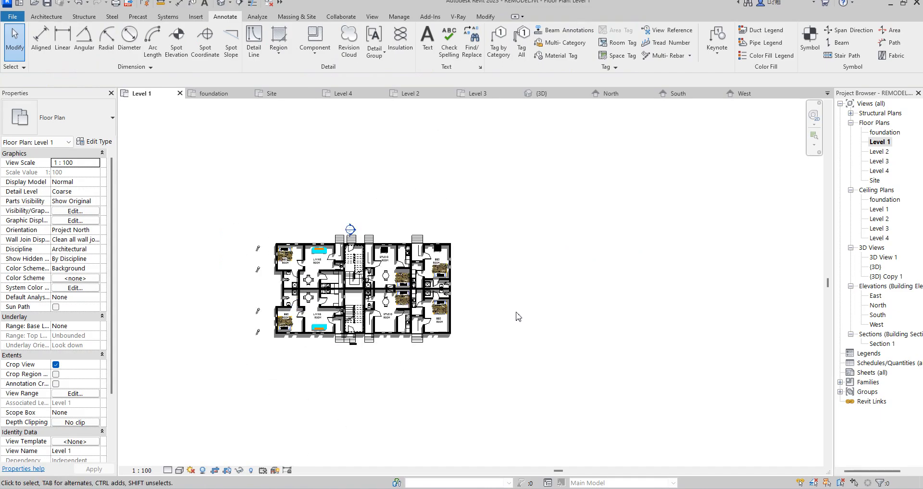
- Set the Level 1 view's sun lighting to azimuth 175° and altitude 15° in the graphic display options
scroll(408, 375, "up", 3)
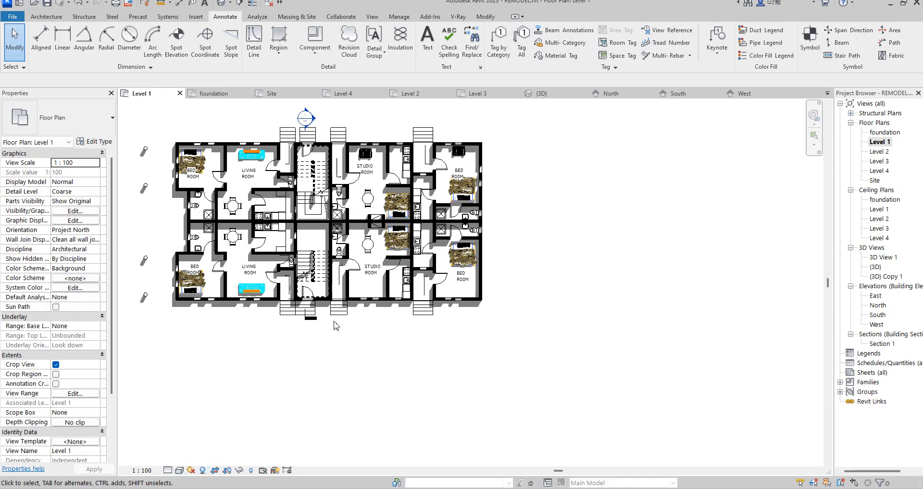
scroll(386, 306, "up", 4)
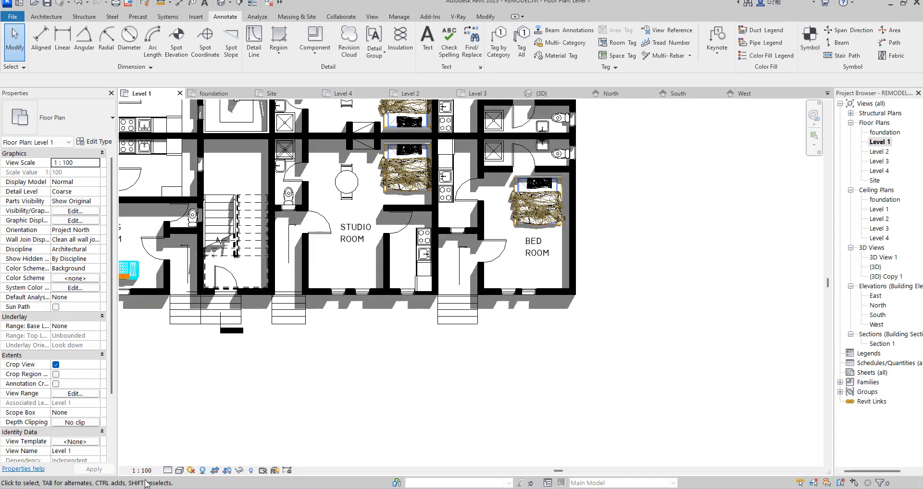
left_click(179, 473)
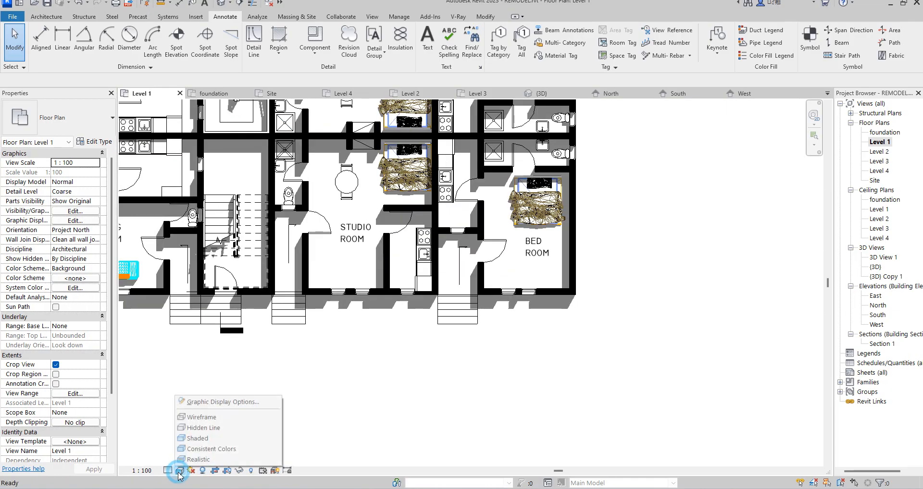
left_click(216, 402)
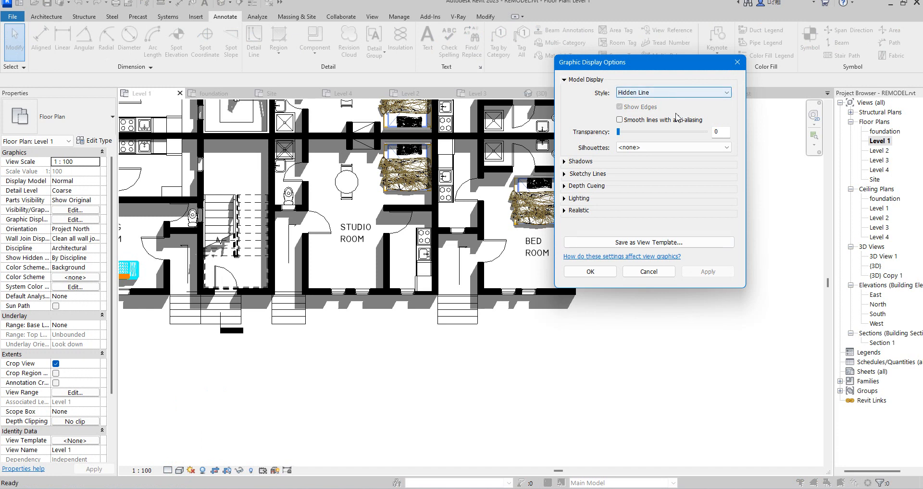
left_click(562, 201)
left_click(643, 228)
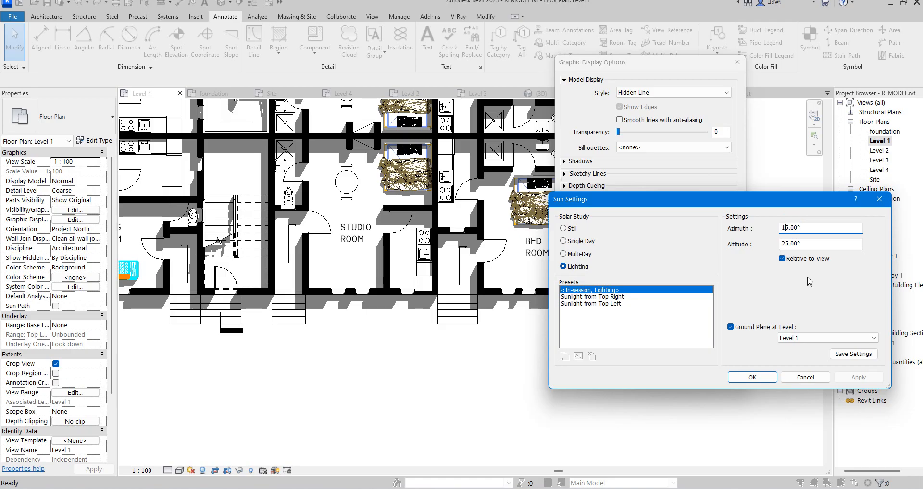
left_click(786, 244)
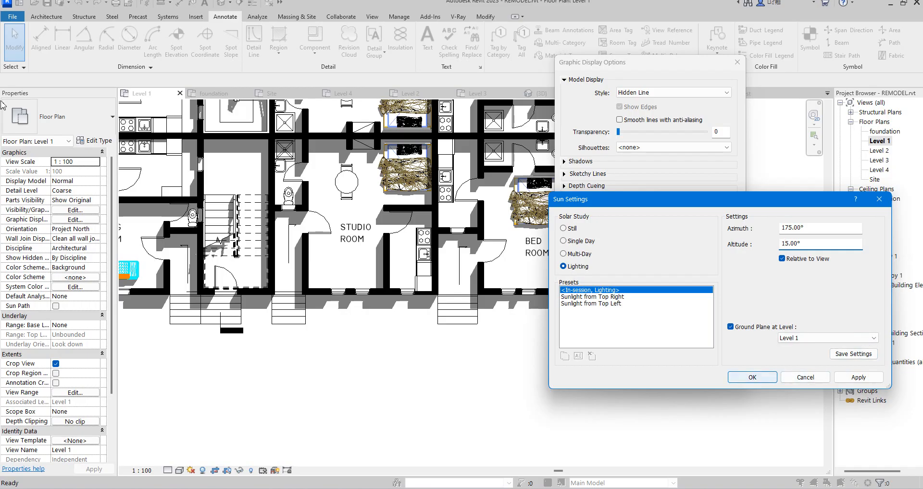
left_click(769, 377)
left_click(591, 365)
scroll(474, 334, "down", 3)
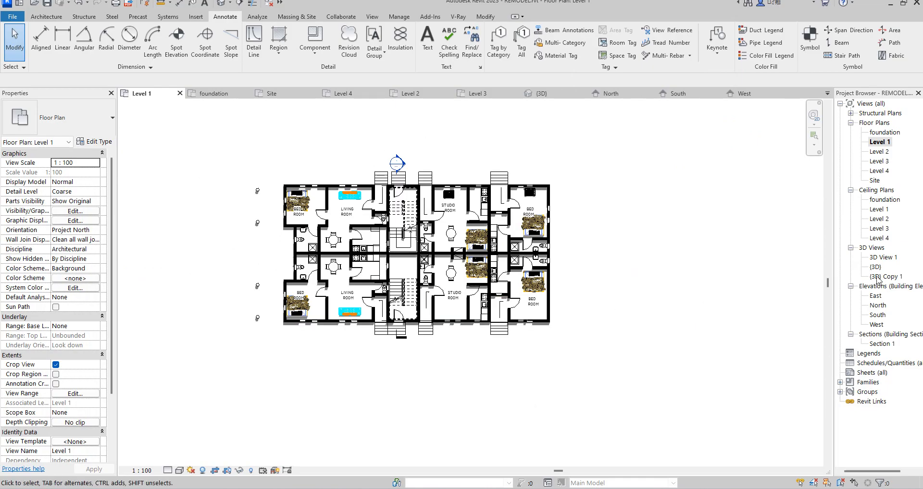
scroll(372, 276, "up", 2)
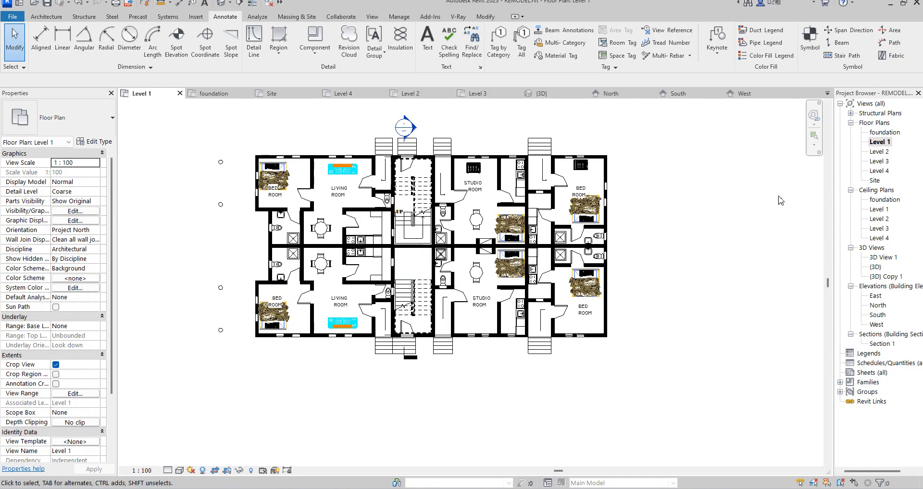
- Open the Level 2 floor plan and look over the apartment layout
double_click(882, 153)
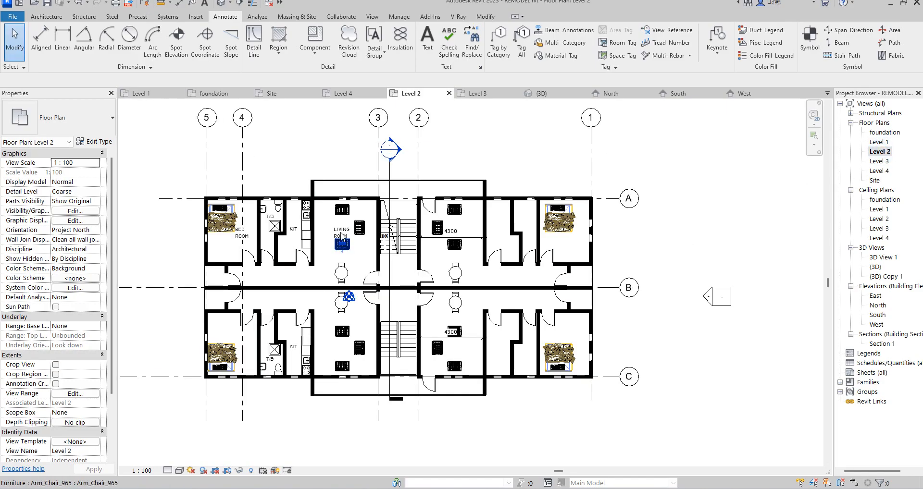
scroll(340, 232, "up", 2)
scroll(339, 232, "down", 3)
scroll(262, 370, "up", 3)
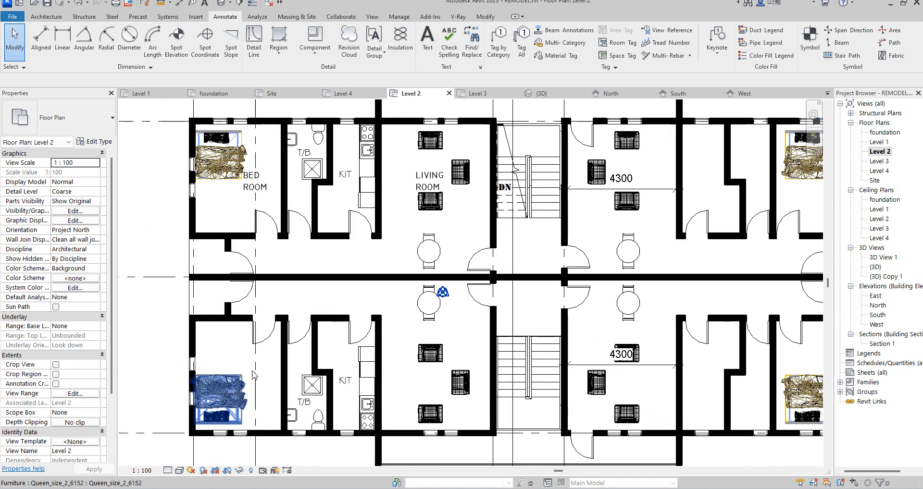
scroll(263, 318, "down", 2)
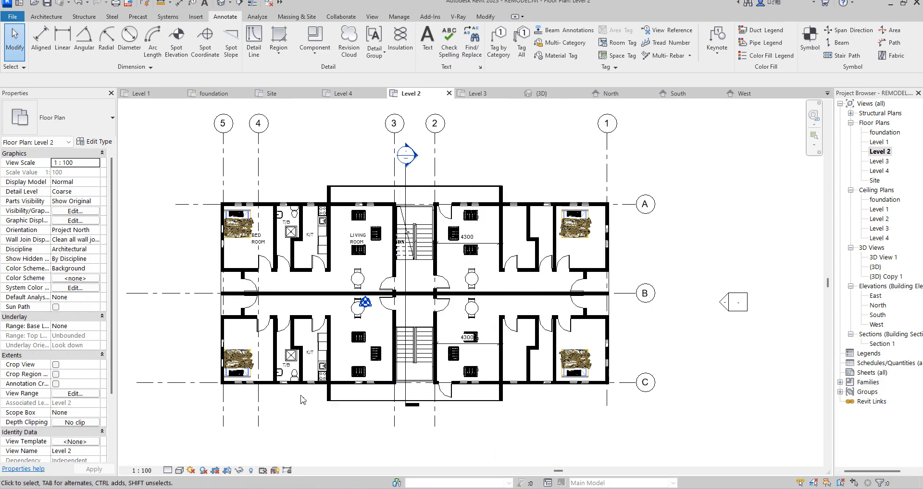
scroll(229, 290, "up", 2)
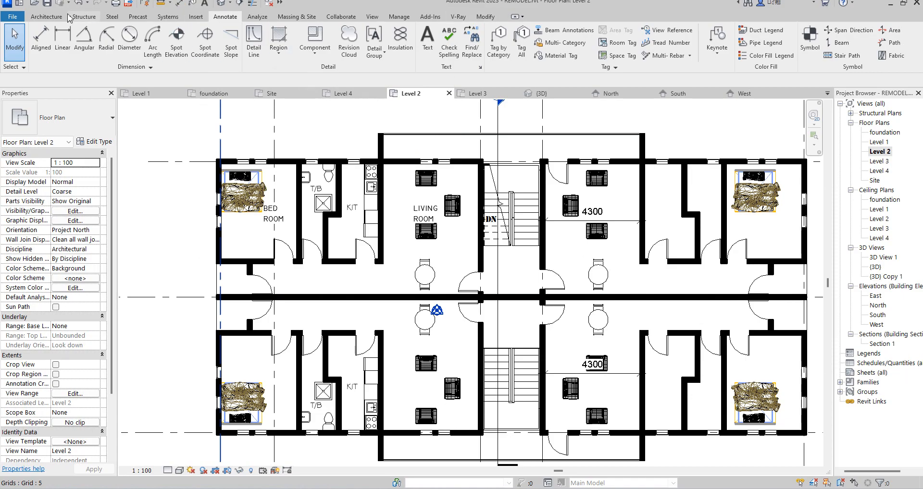
- Sketch a straight Glass Panel - Bottom Fill railing along grid 5 across the balcony opening between the two west bedrooms
left_click(46, 16)
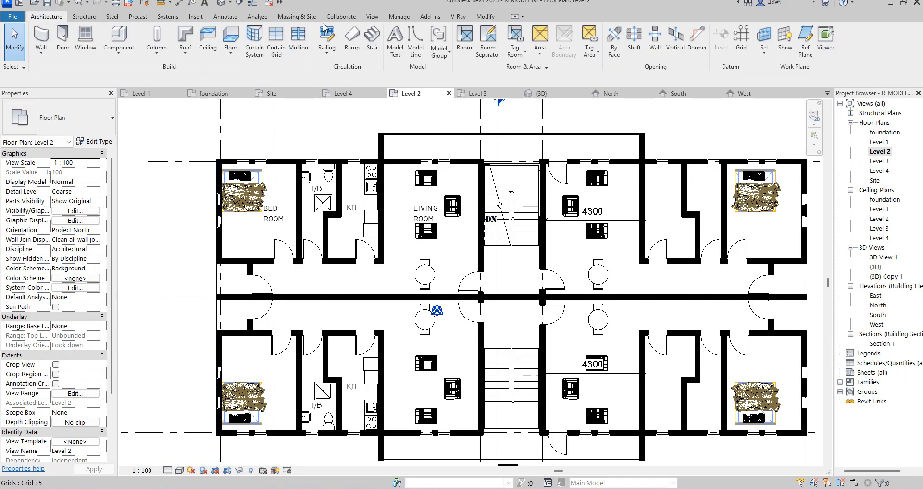
left_click(330, 53)
left_click(339, 73)
scroll(215, 263, "up", 2)
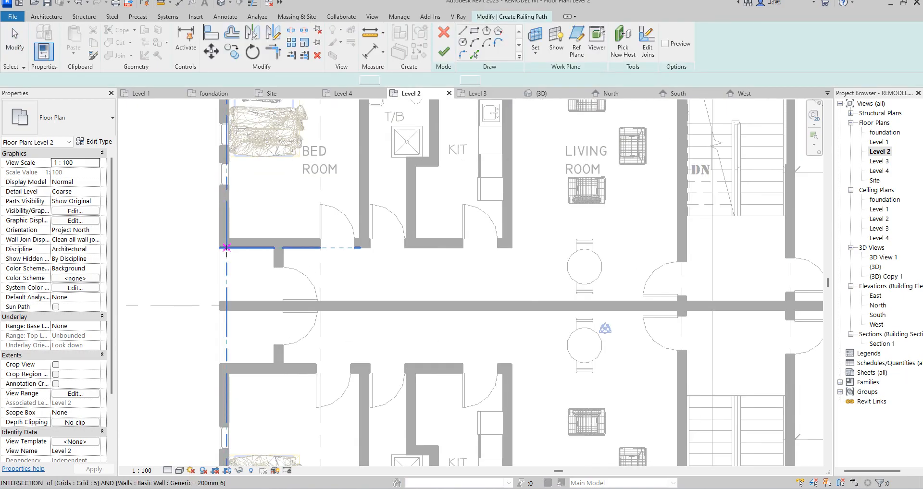
left_click(225, 246)
left_click(224, 368)
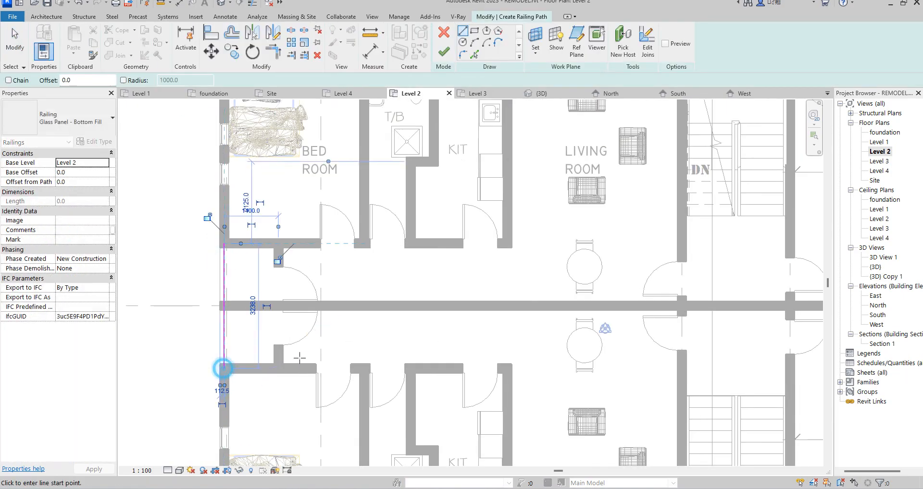
left_click(443, 51)
scroll(233, 280, "down", 3)
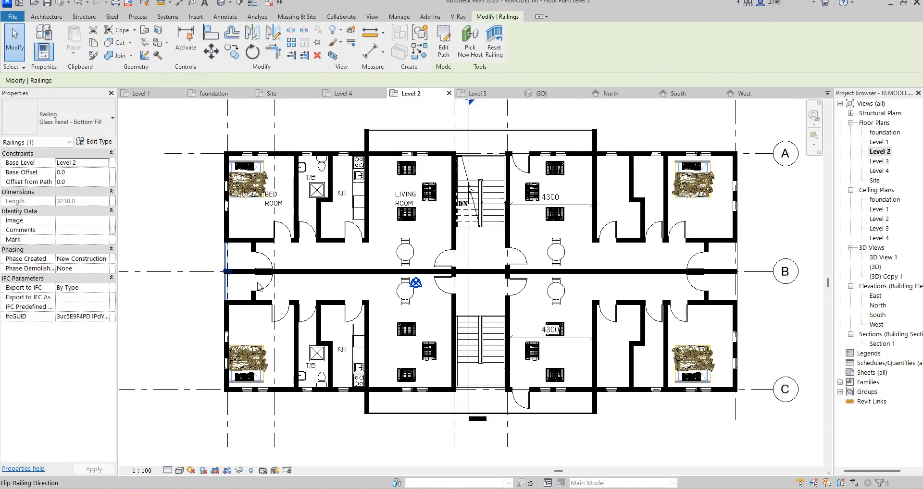
- Mirror the balcony railing without copying about the stairwell's vertical centreline to the building's east end
left_click(273, 33)
scroll(468, 271, "up", 2)
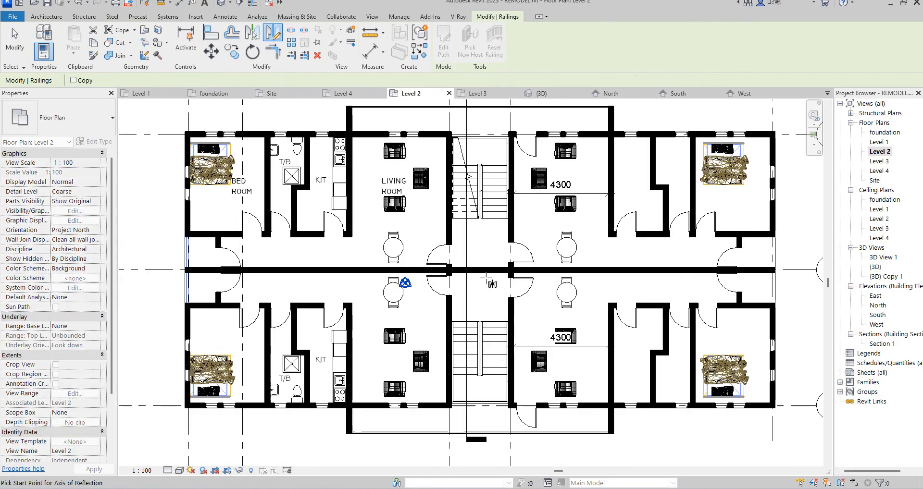
left_click(481, 264)
left_click(480, 255)
scroll(475, 265, "down", 4)
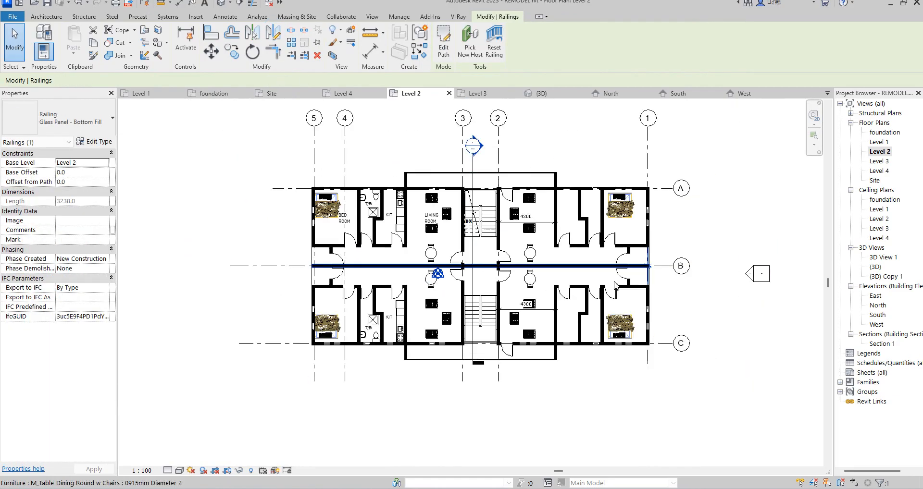
left_click(694, 308)
- Create a similar railing across the west balcony opening, from the upper bedroom wall to the lower one
scroll(504, 284, "up", 1)
left_click(660, 272)
left_click(417, 51)
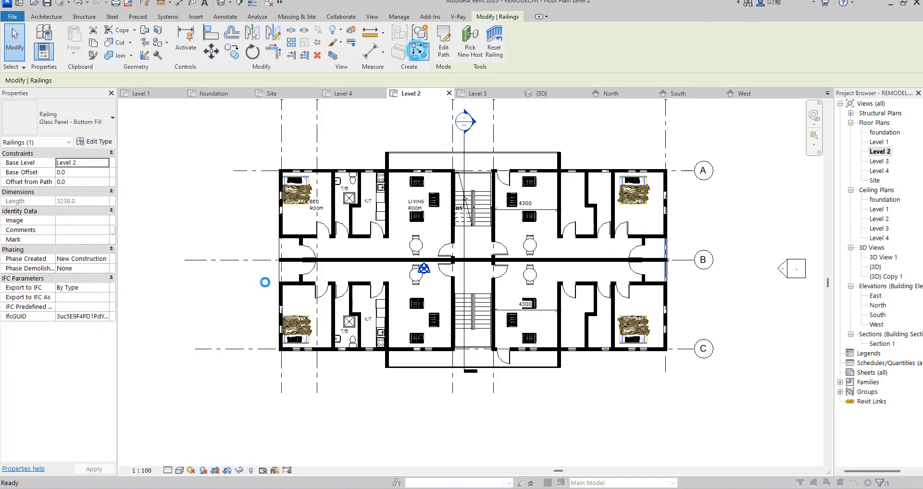
left_click(423, 221)
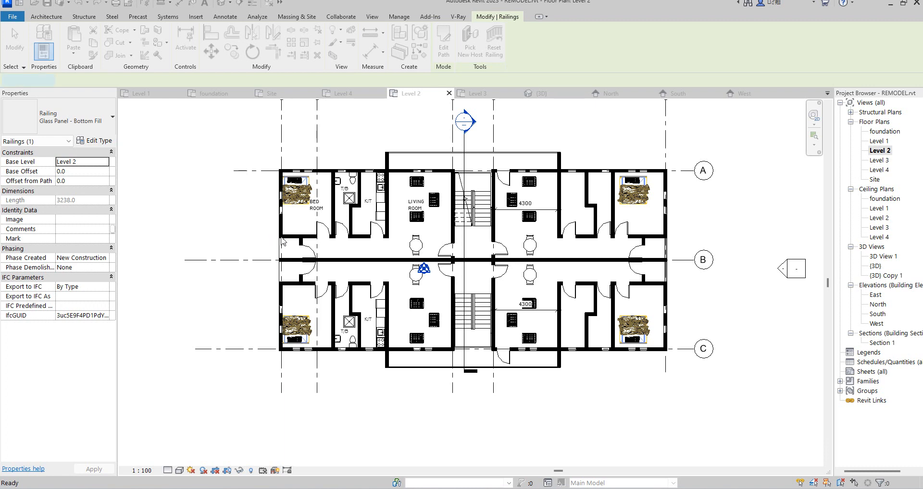
left_click(280, 237)
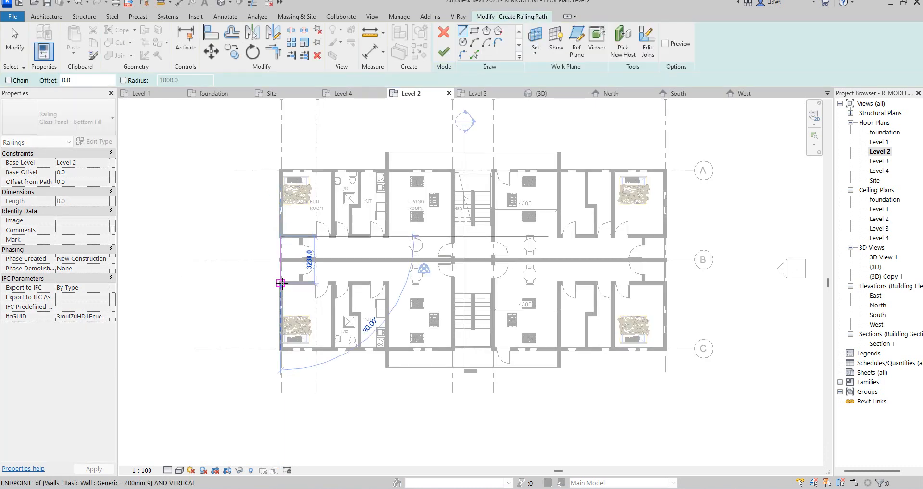
left_click(281, 284)
left_click(439, 52)
left_click(752, 253)
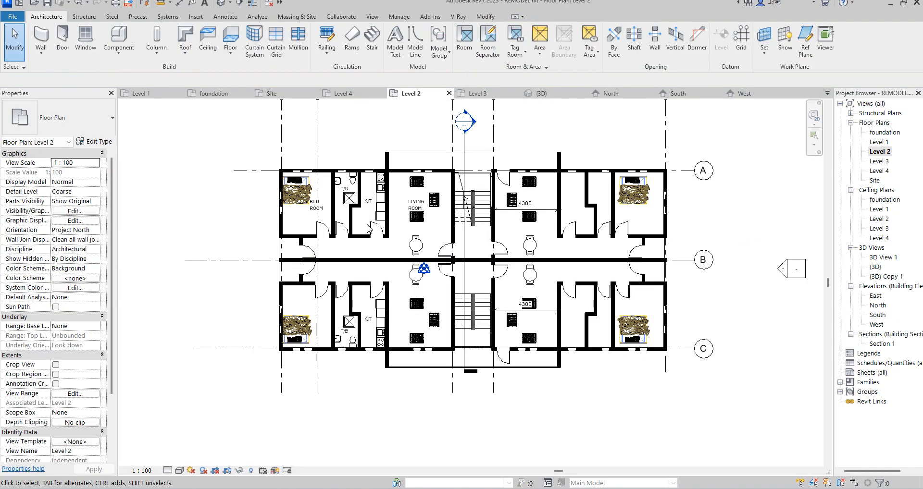
- Examine the Level 2 kitchens, bathrooms and balconies on both sides of the stairwell
scroll(380, 249, "up", 4)
scroll(399, 238, "down", 3)
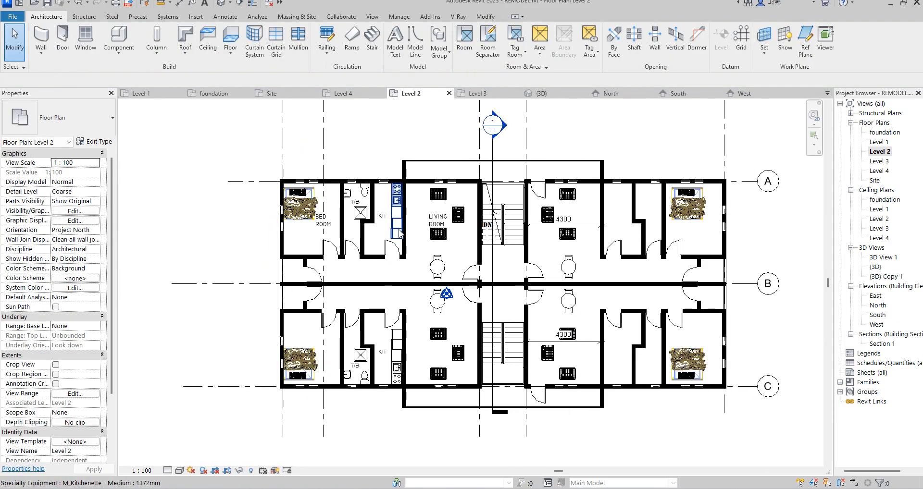
scroll(298, 282, "up", 2)
scroll(297, 282, "up", 1)
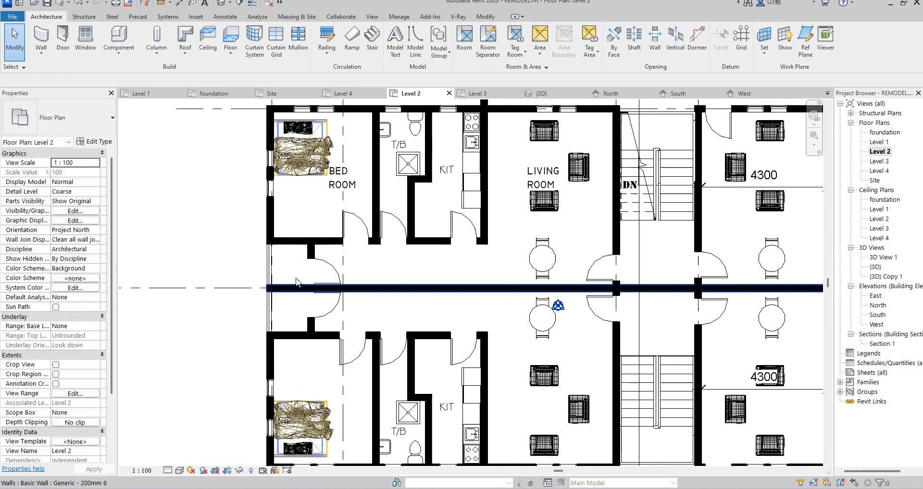
scroll(283, 275, "down", 2)
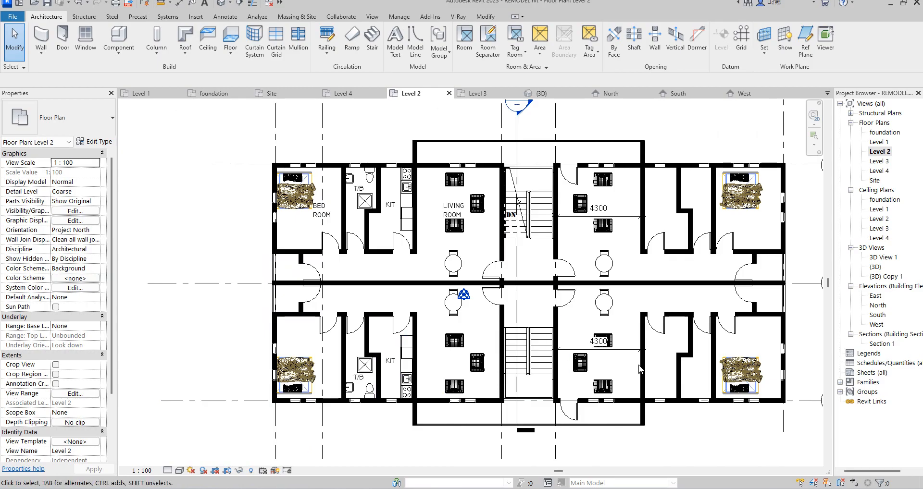
scroll(398, 366, "up", 1)
scroll(409, 350, "down", 2)
scroll(422, 326, "up", 3)
scroll(423, 325, "up", 2)
scroll(413, 332, "down", 3)
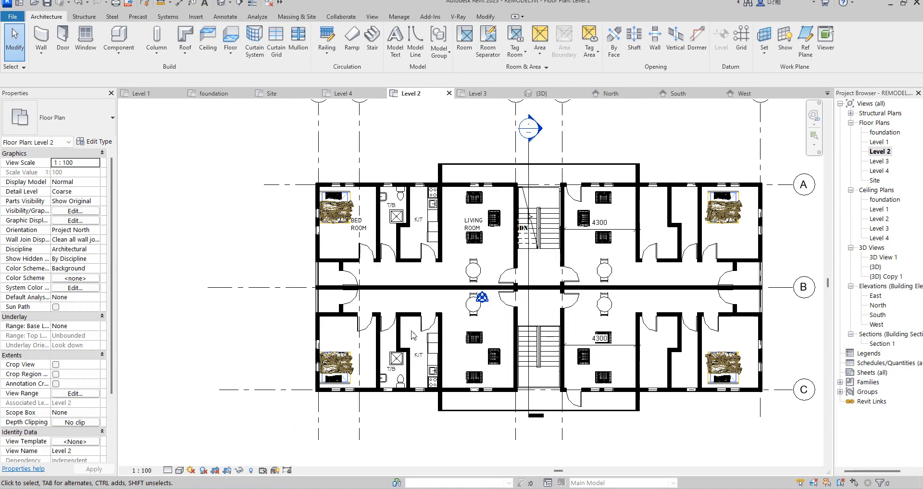
- Mirror the kitchen and bathroom fixtures and their KIT and T/B labels from both west apartments about the stairwell's vertical centreline without copying
left_click(425, 365)
left_click_drag(366, 351, 412, 394)
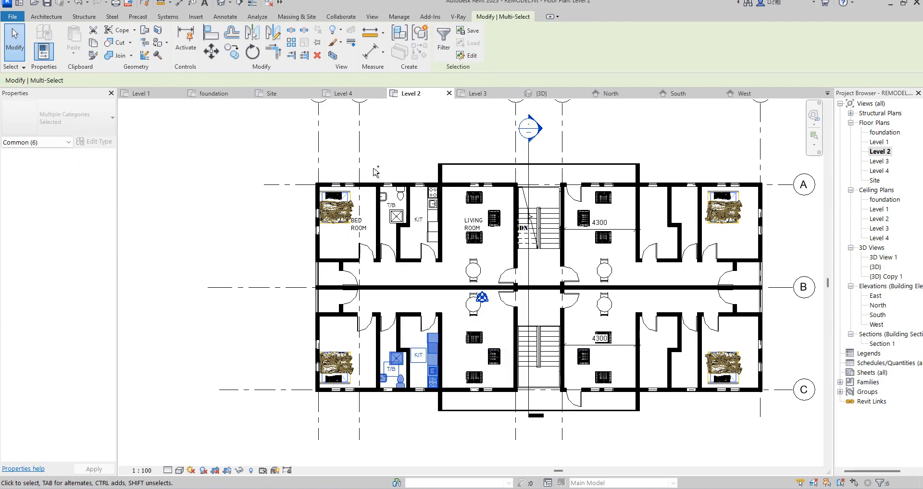
scroll(387, 213, "up", 5)
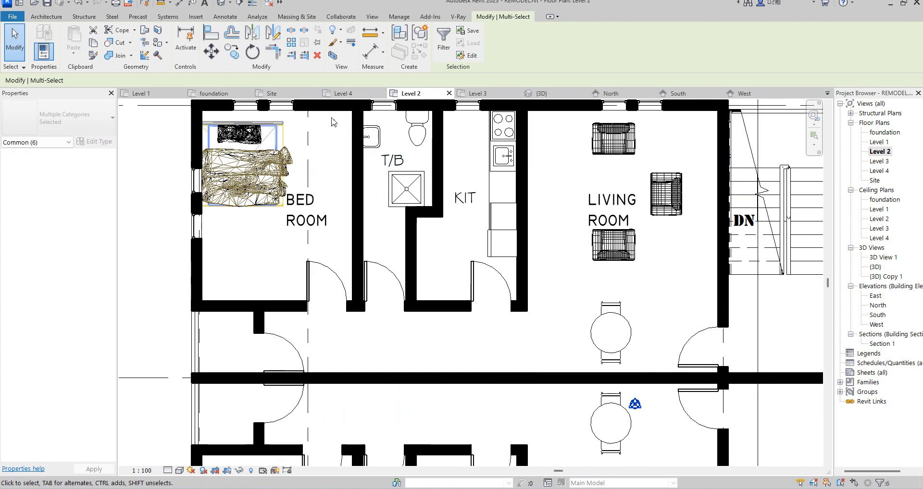
left_click_drag(332, 120, 446, 219, "ctrl")
scroll(434, 218, "down", 2)
left_click(474, 192, "ctrl")
left_click(452, 210, "ctrl")
scroll(414, 227, "down", 5)
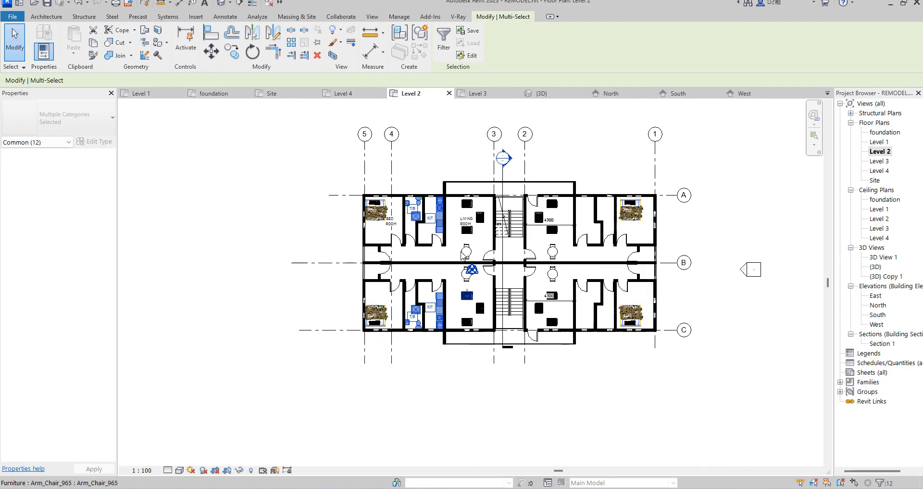
left_click(272, 32)
scroll(513, 262, "up", 3)
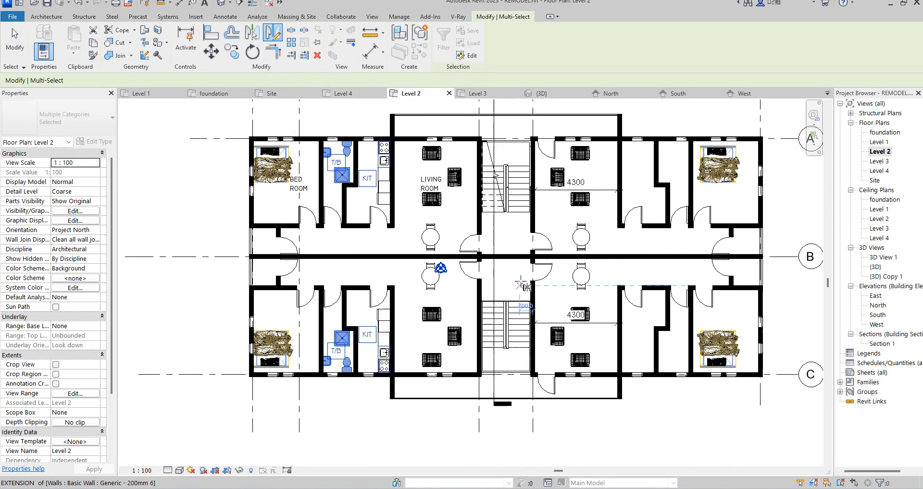
left_click(503, 256)
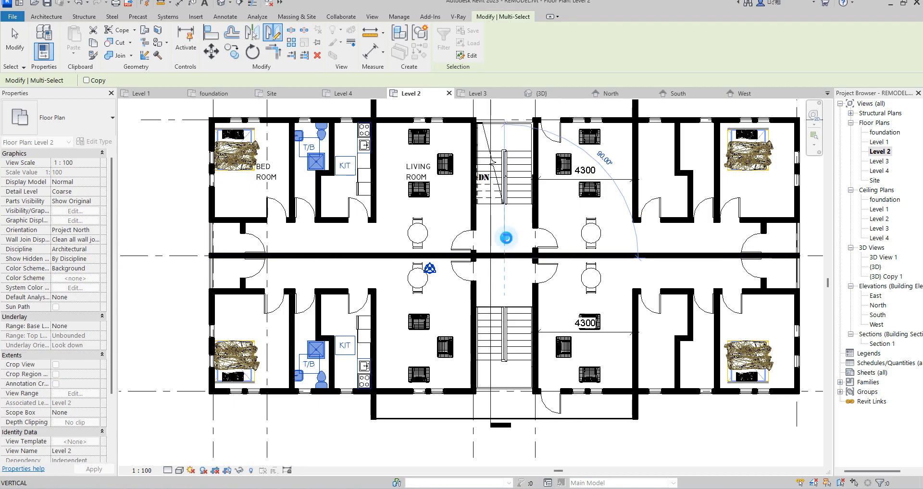
left_click(507, 240)
scroll(508, 242, "down", 3)
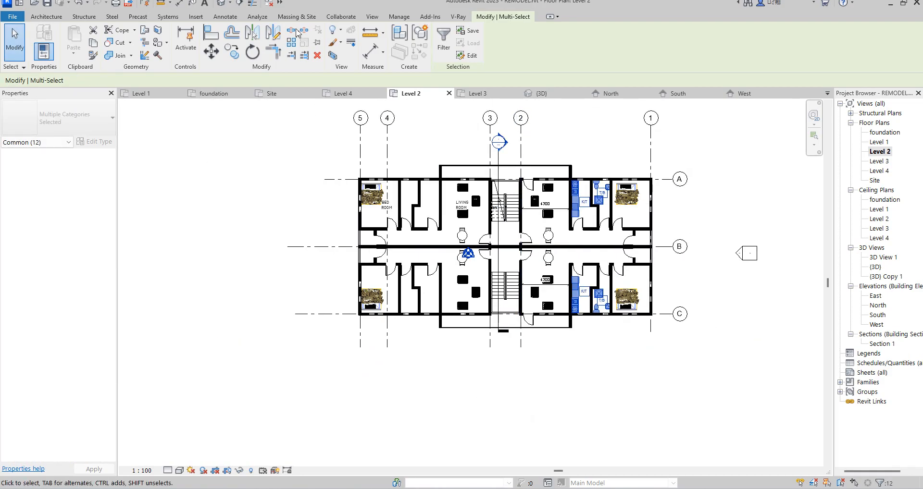
- Mirror the east kitchen and bathroom fixtures and labels back to the west apartments, this time keeping a copy
left_click(273, 33)
left_click(86, 80)
scroll(507, 285, "up", 3)
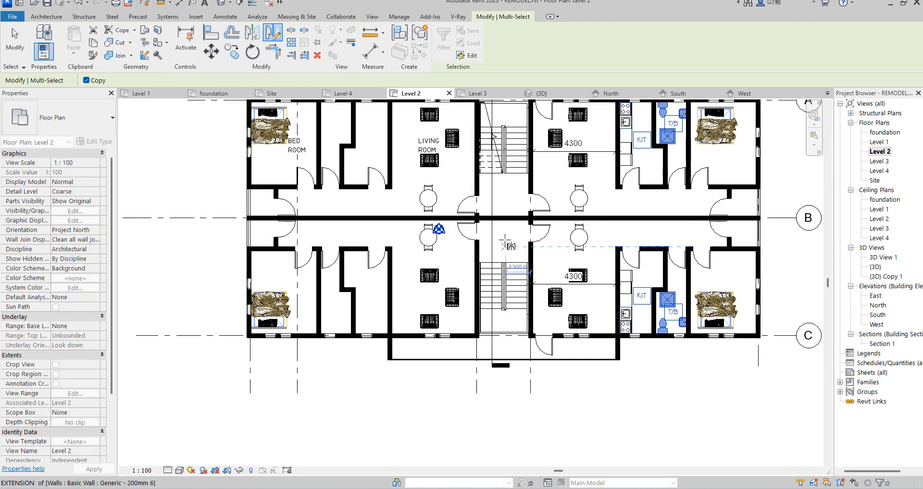
left_click(505, 218)
left_click(505, 200)
scroll(367, 389, "down", 3)
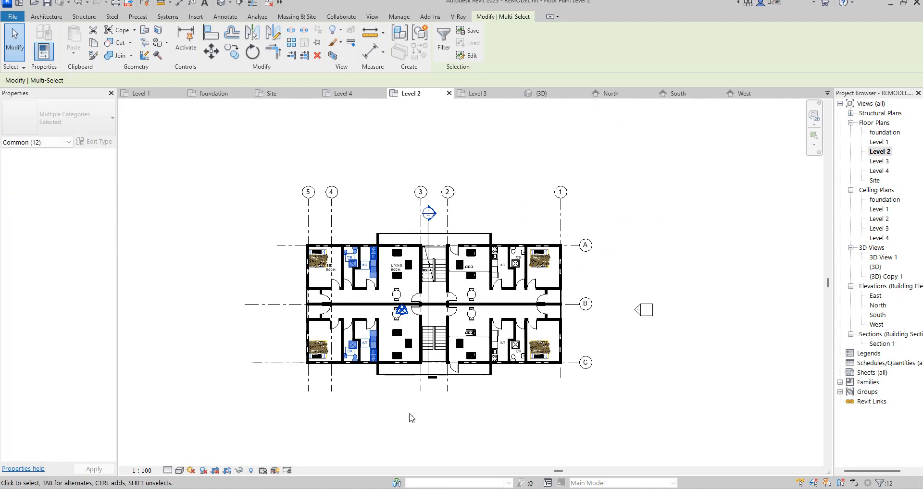
left_click(411, 413)
scroll(605, 329, "up", 3)
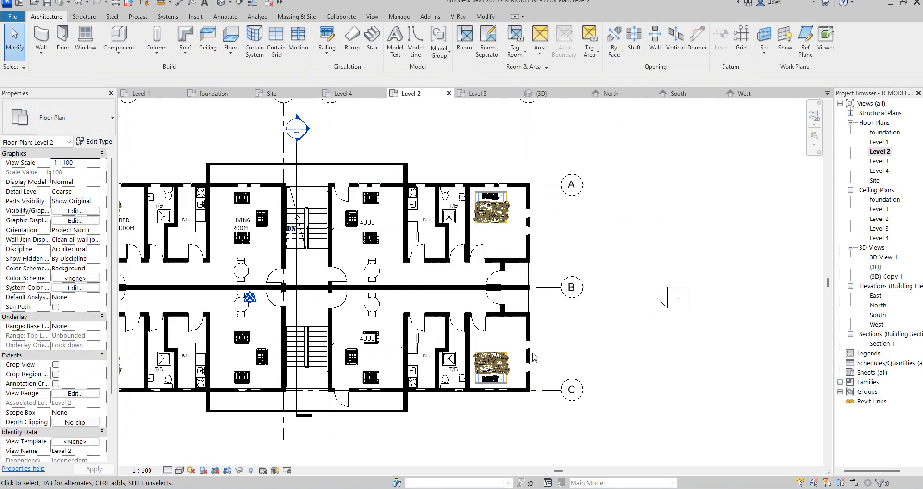
- Turn on view cropping and shadows for the Level 2 plan
left_click(215, 471)
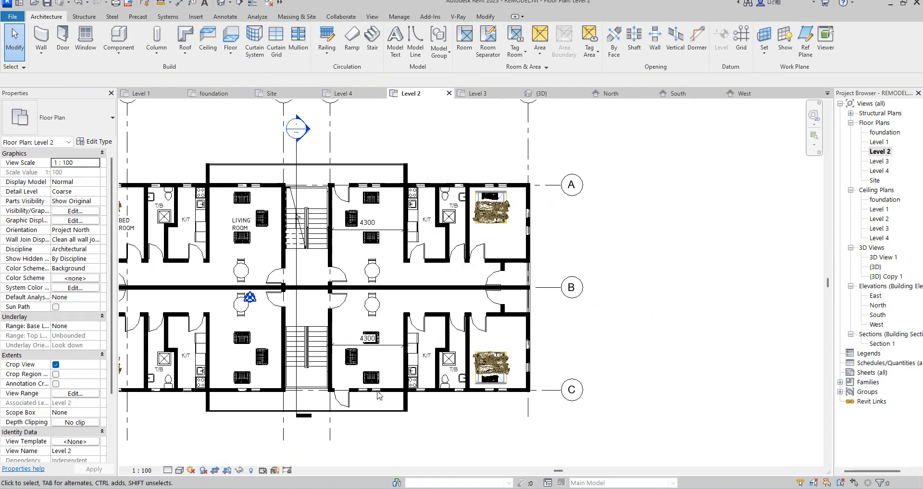
left_click(203, 470)
scroll(575, 331, "down", 2)
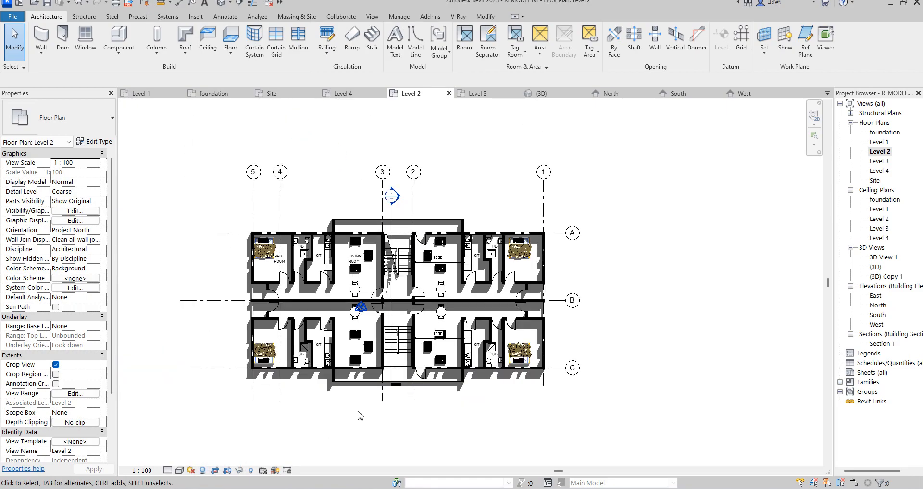
- Set the sun altitude for the Level 2 plan's shadows to 15° in the in-session lighting settings
left_click(180, 471)
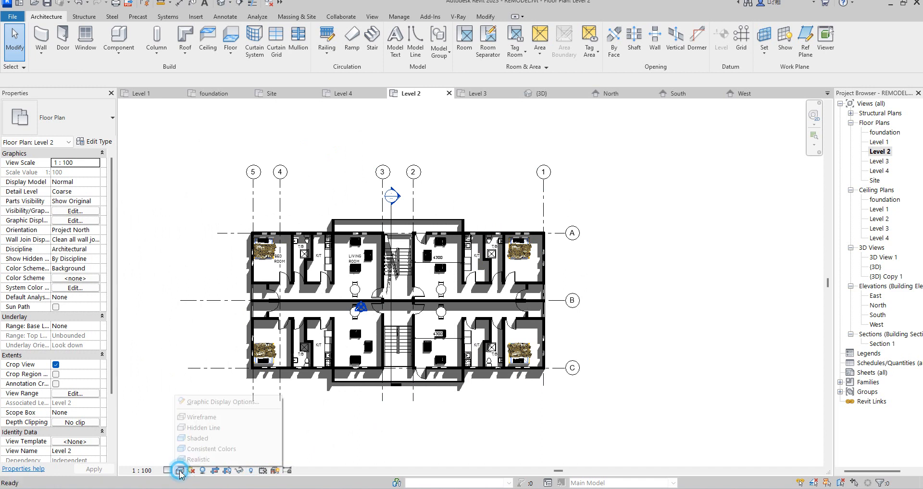
left_click(219, 402)
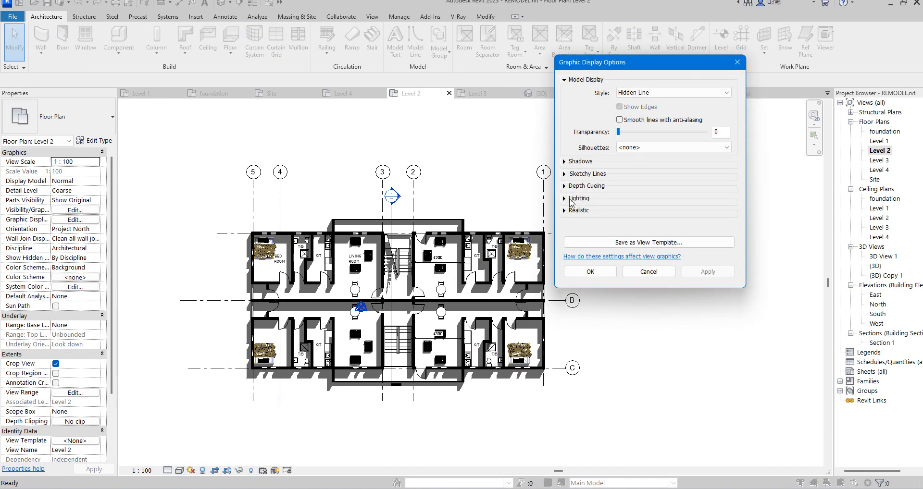
left_click(564, 199)
left_click(672, 229)
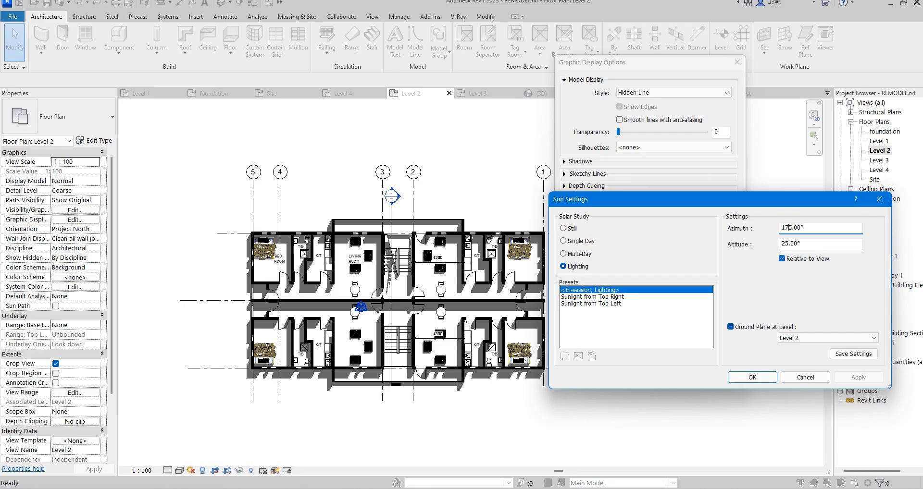
left_click(785, 245)
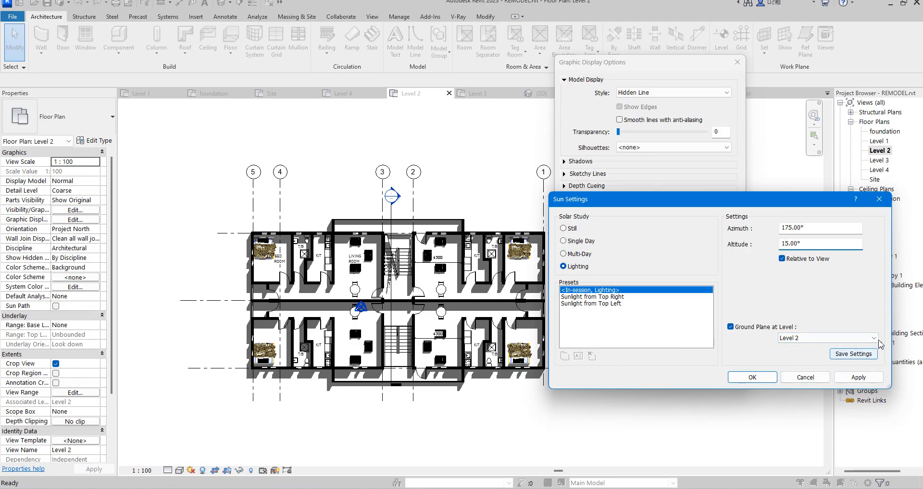
left_click(751, 378)
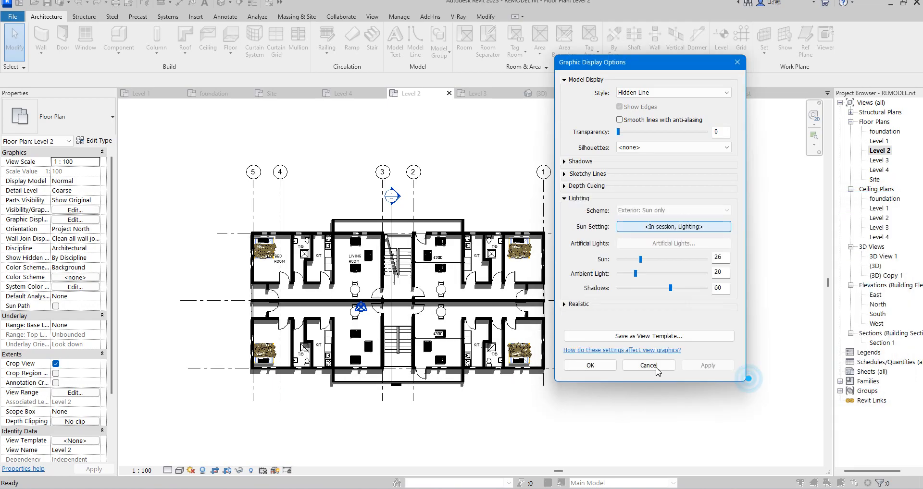
left_click(645, 403)
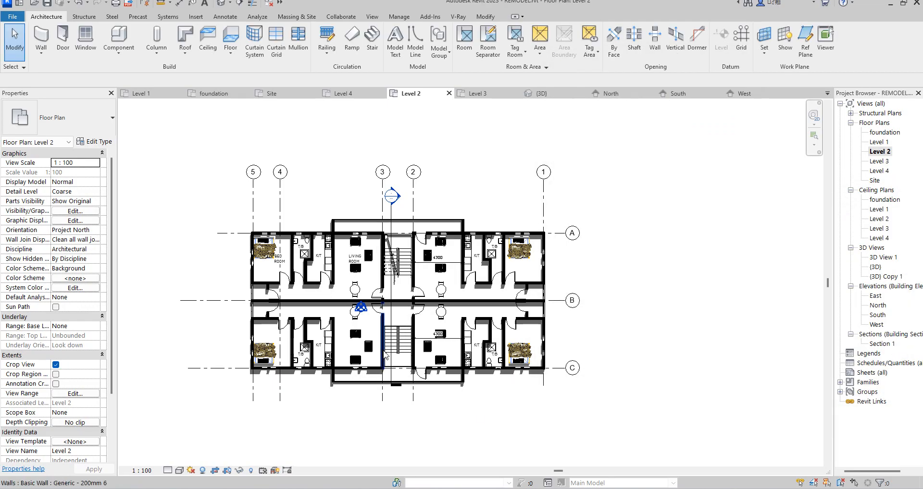
- Try Level 1 as the ground plane for the sun shadows in the Level 2 plan
scroll(384, 350, "up", 3)
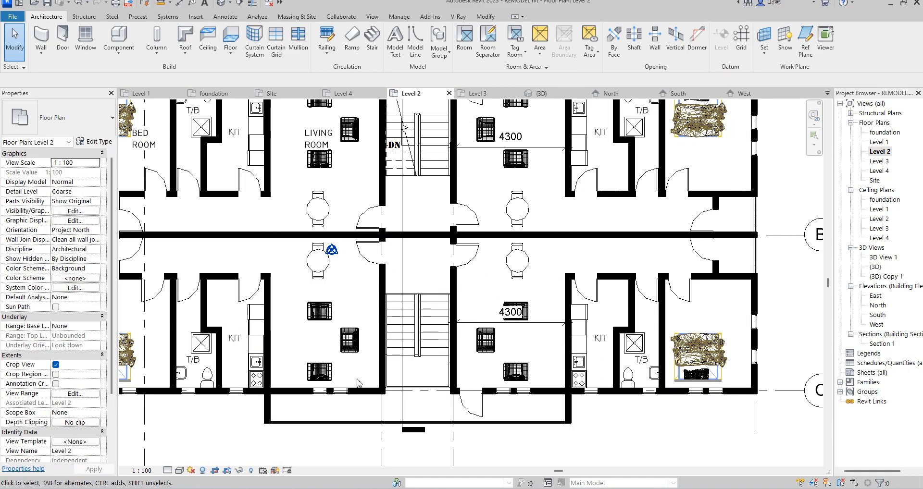
left_click(179, 471)
left_click(236, 403)
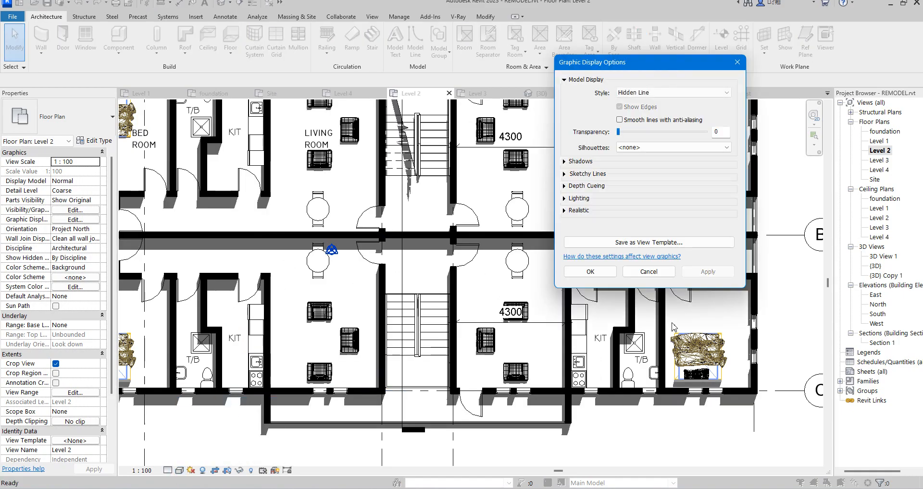
left_click(563, 198)
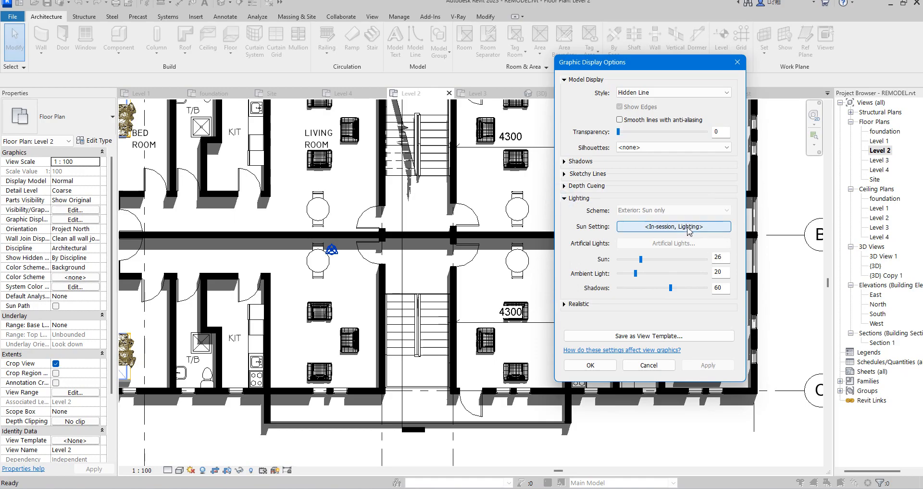
left_click(688, 228)
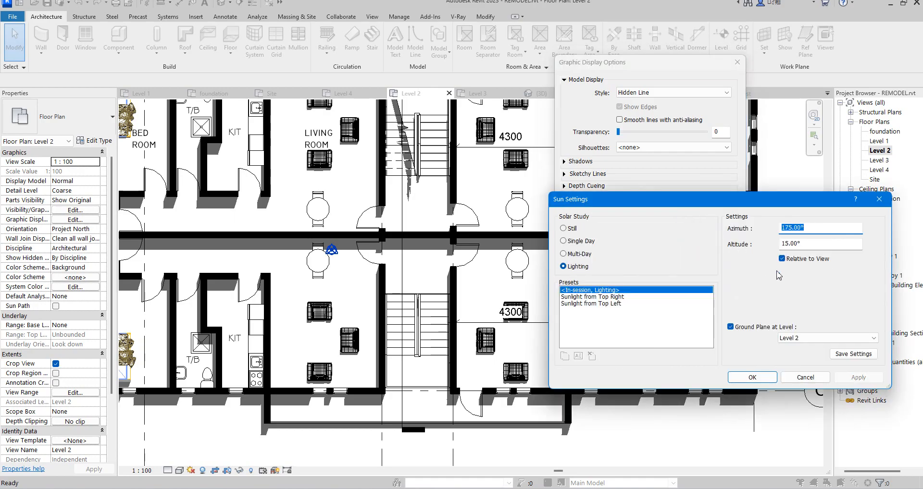
left_click(826, 337)
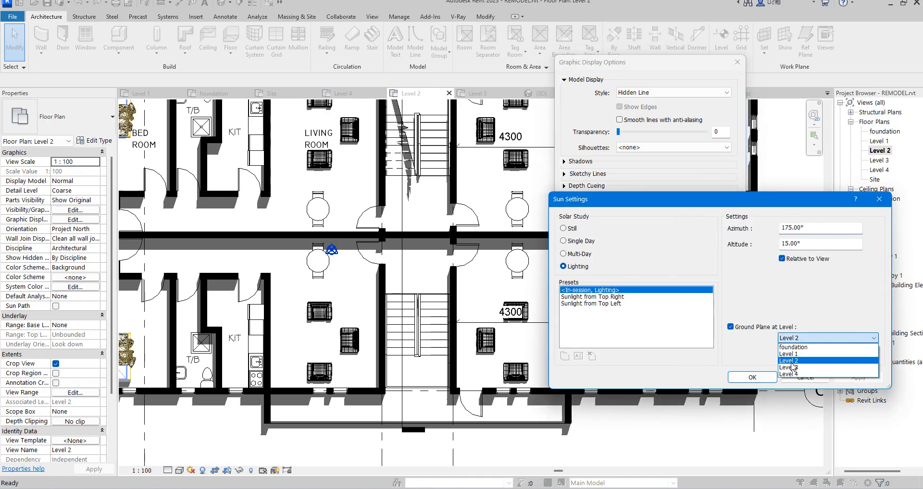
left_click(798, 354)
left_click(759, 379)
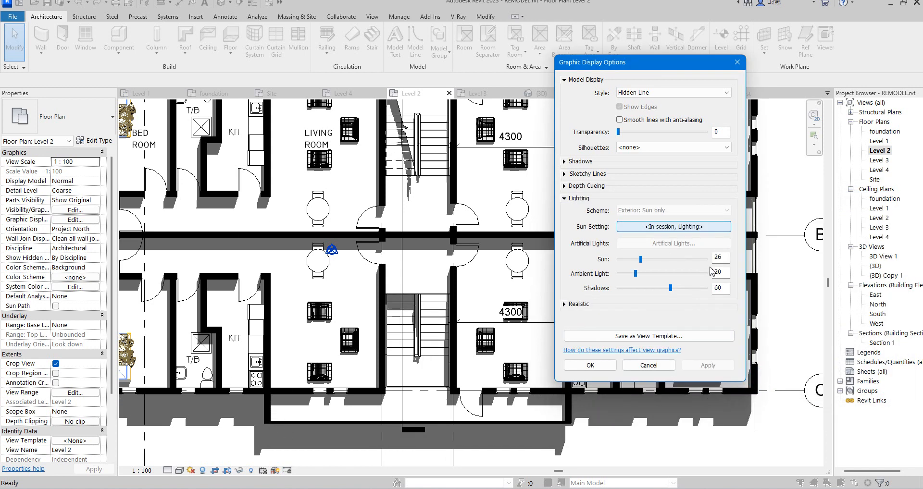
- Return the sun shadows' ground plane to Level 2 and close the graphic display options
left_click(691, 229)
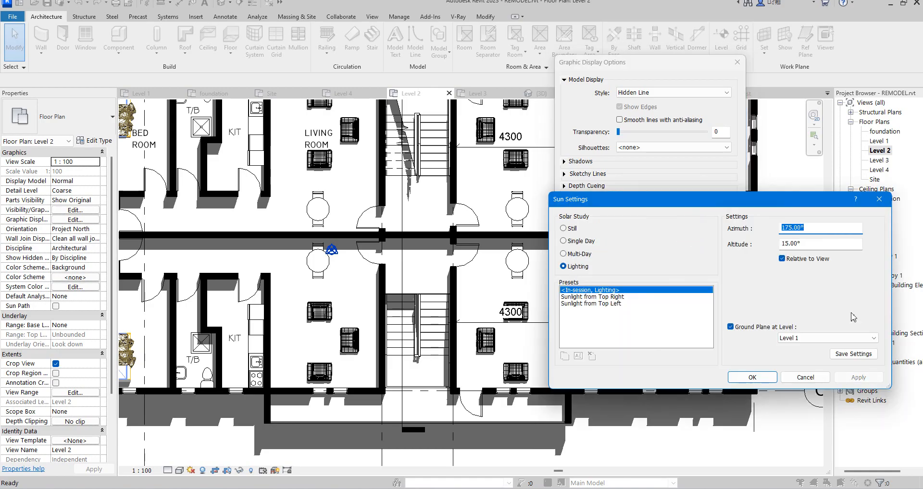
left_click(874, 338)
left_click(797, 357)
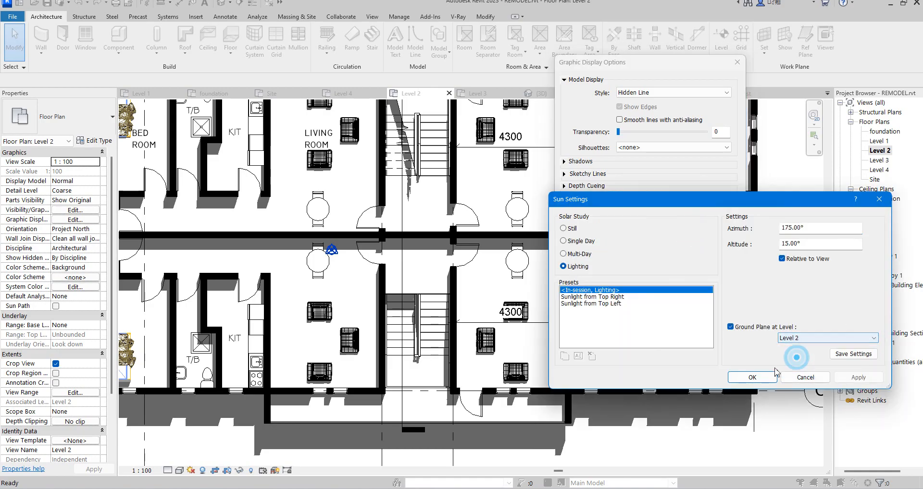
left_click(752, 377)
left_click(593, 373)
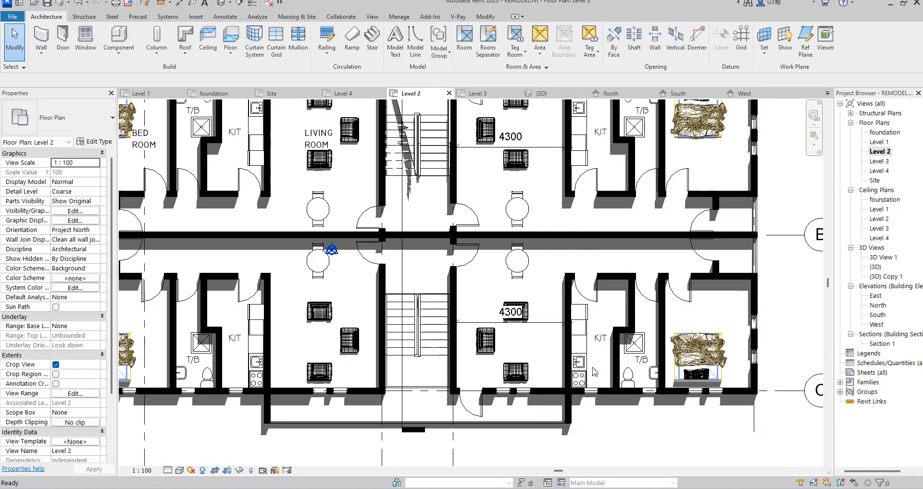
- Hide the whole grid category in the Level 2 plan, starting from grid 2
scroll(593, 372, "down", 5)
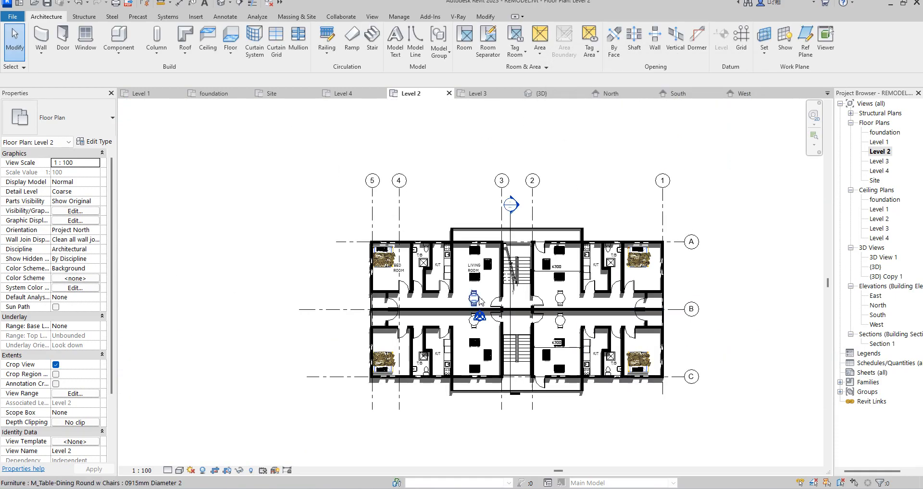
scroll(477, 307, "up", 3)
left_click(557, 173)
right_click(556, 183)
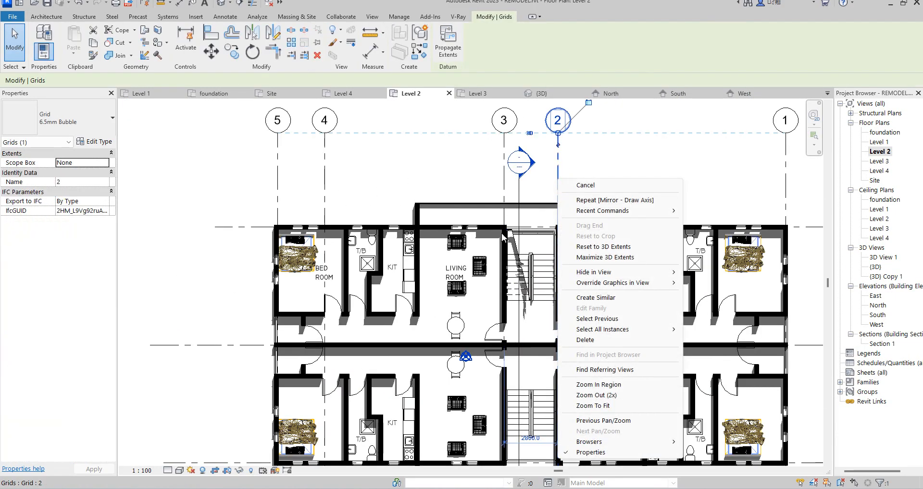
mouse_move(624, 272)
left_click(704, 283)
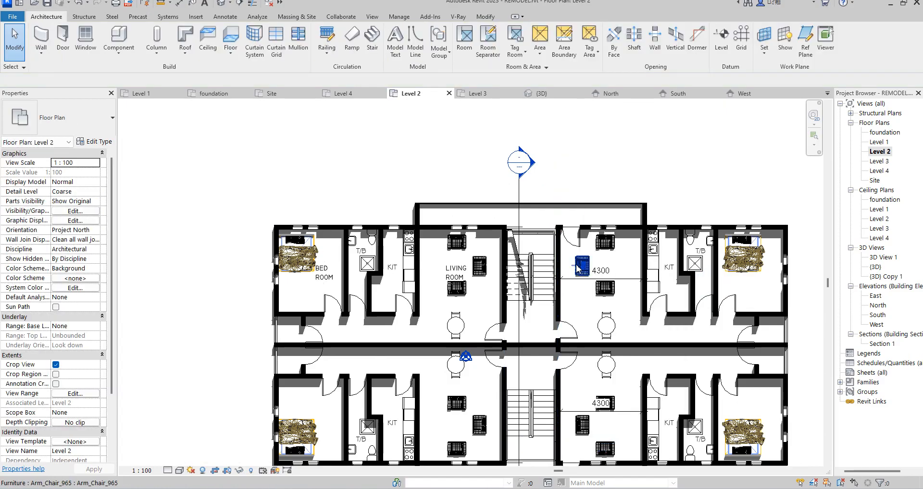
- Break the section line through the stairwell and shorten its lower segment to just outside the south balcony
left_click(519, 337)
left_click(519, 335)
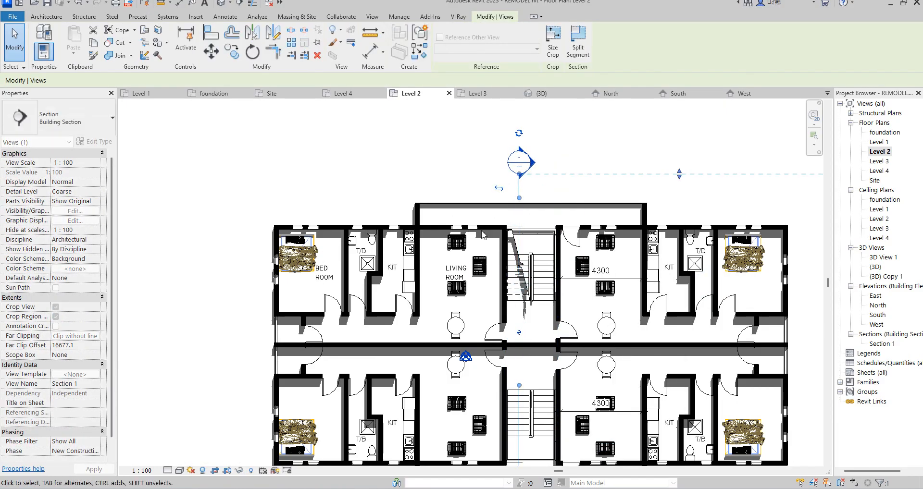
scroll(478, 218, "down", 3)
left_click_drag(499, 301, 500, 364)
scroll(498, 352, "up", 3)
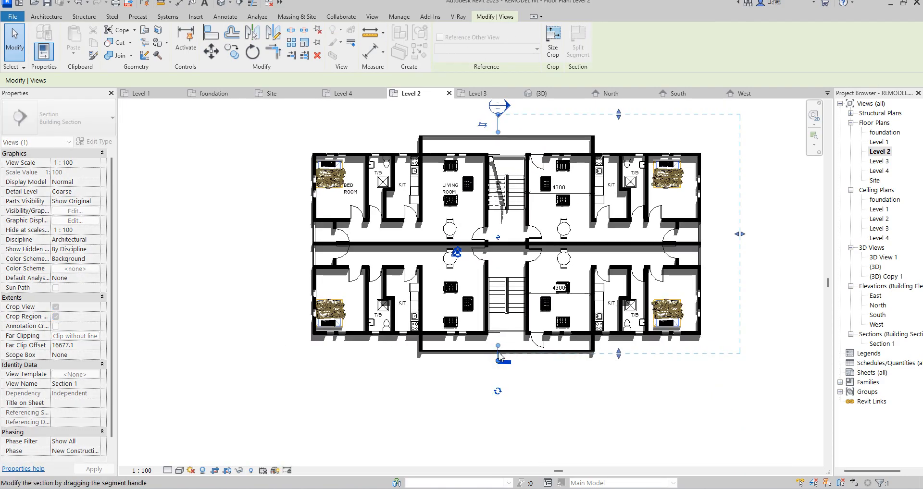
- Copy the LIVING ROOM label onto the north balcony and the south balcony, centred on the stairwell
left_click(449, 186)
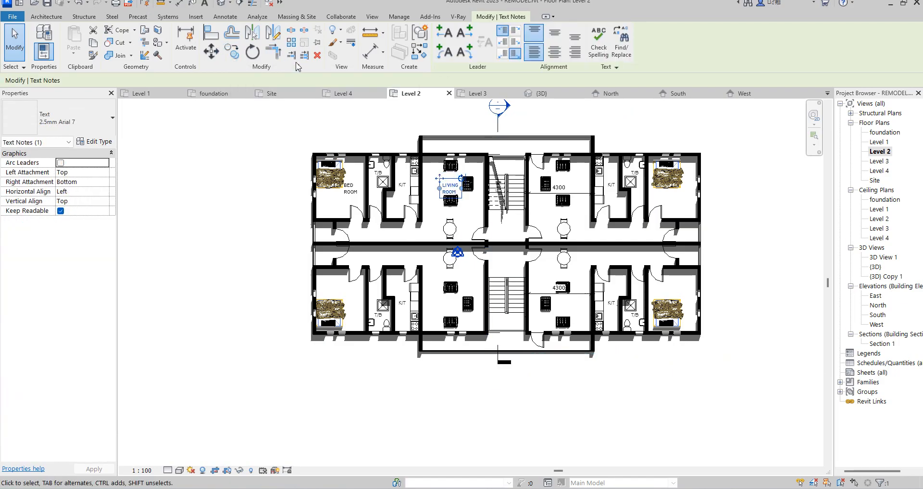
left_click(231, 51)
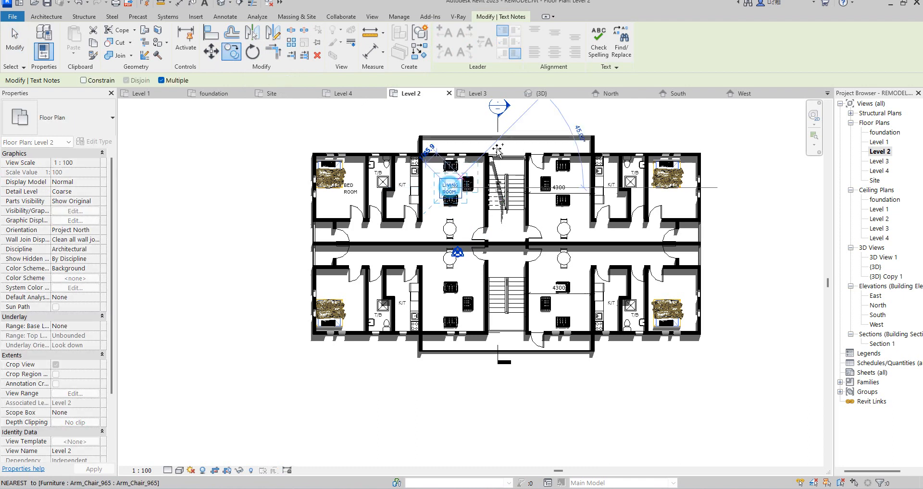
scroll(497, 149, "up", 3)
left_click(512, 147)
scroll(513, 147, "down", 3)
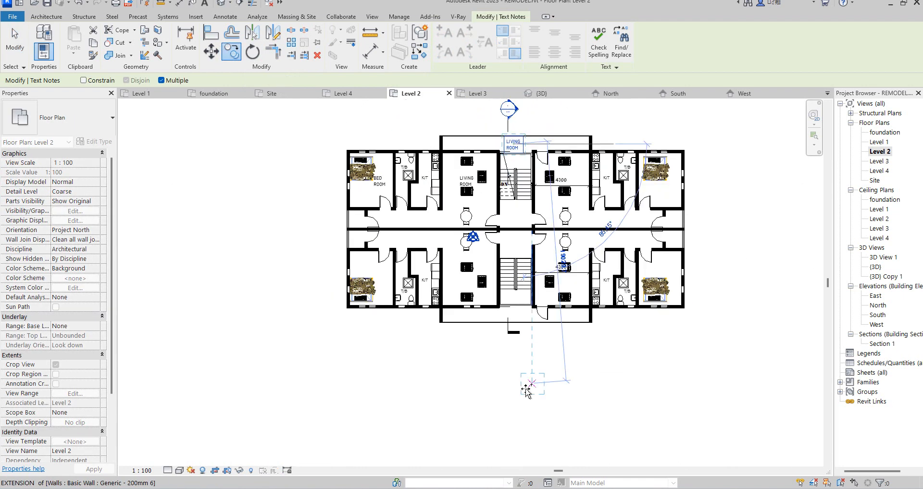
scroll(529, 389, "up", 3)
left_click(516, 339)
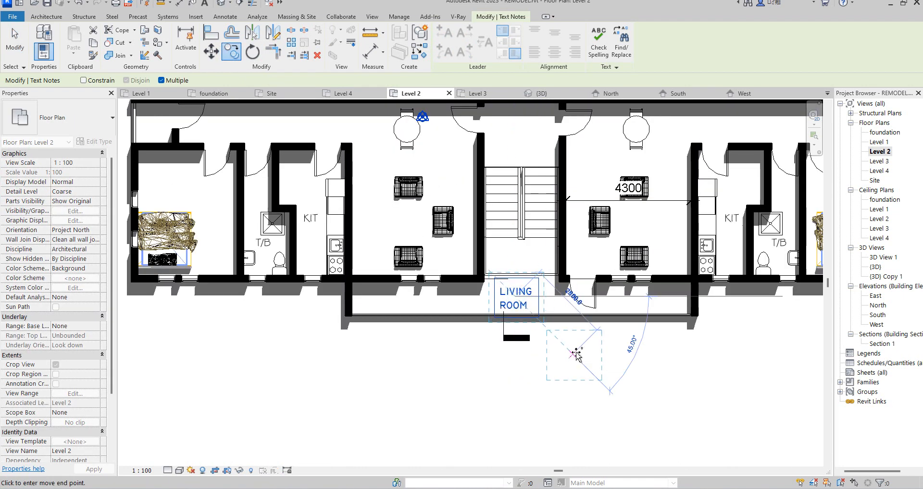
scroll(504, 288, "up", 2)
key("Escape")
- Change the south balcony's copied label text to BALCONY
left_click(514, 298)
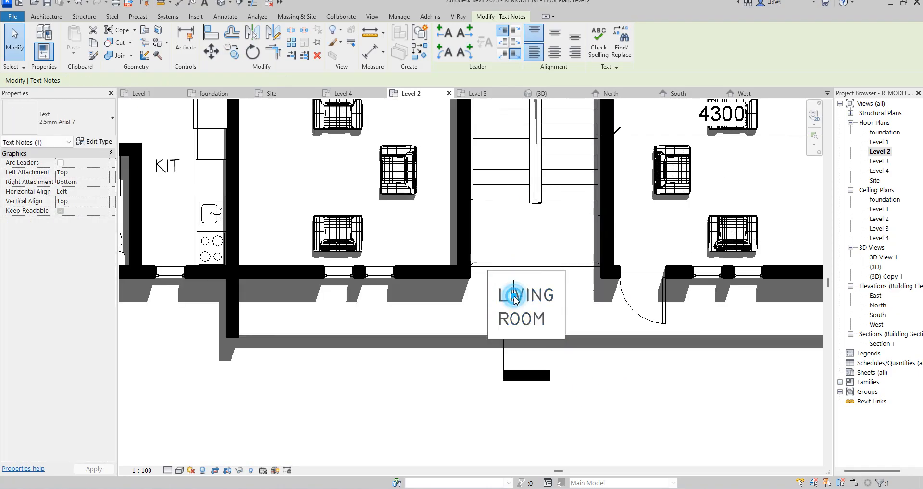
double_click(514, 298)
type("BALCONY")
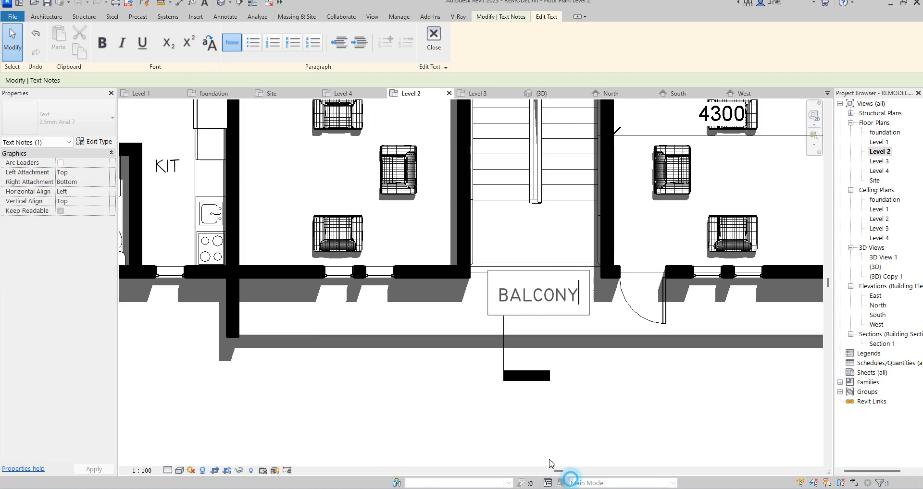
scroll(475, 372, "down", 3)
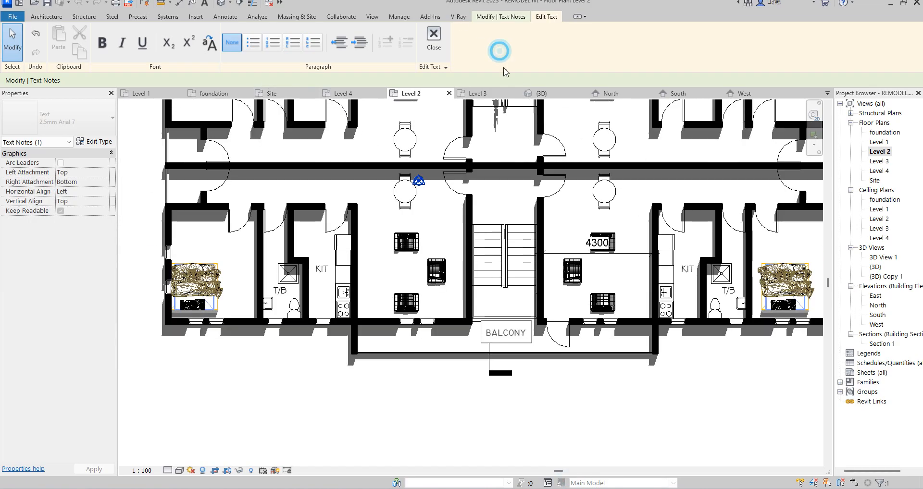
left_click(434, 39)
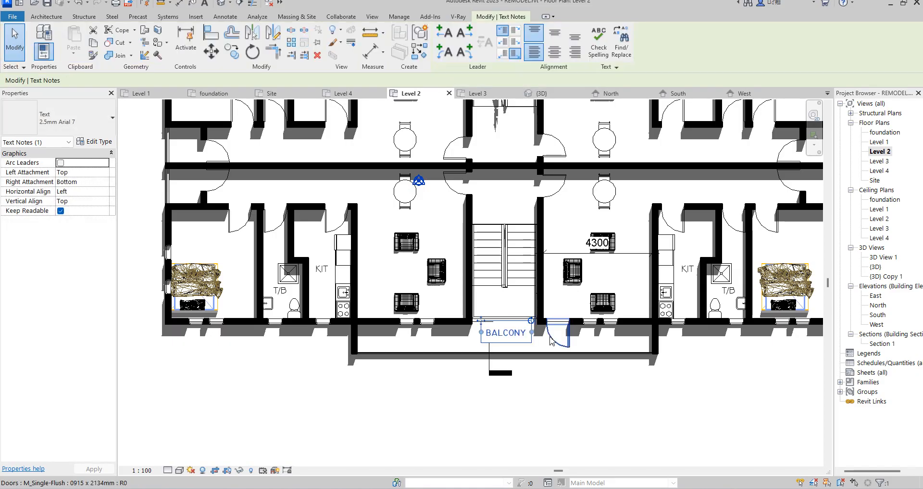
left_click(546, 389)
- Copy the BALCONY label to the north balcony and delete the LIVING ROOM label copy beneath it
left_click(506, 332)
left_click(232, 50)
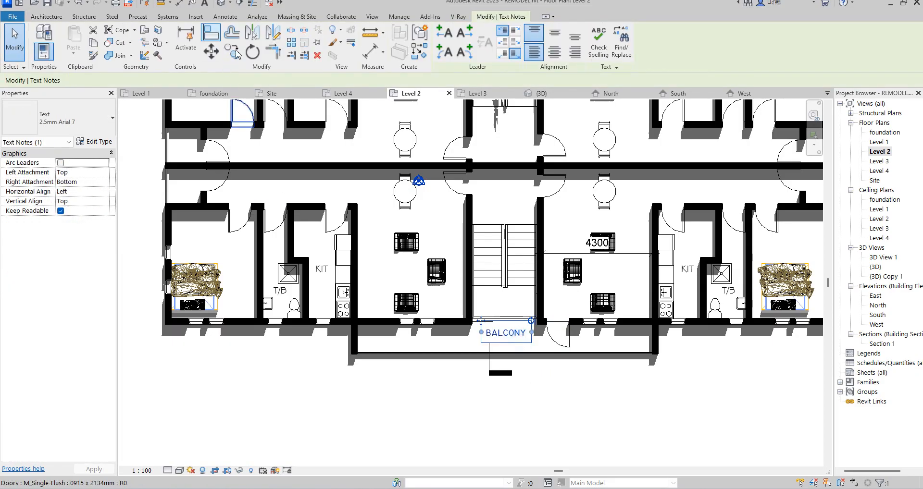
left_click(472, 334)
scroll(482, 377, "down", 3)
scroll(492, 179, "up", 3)
scroll(482, 193, "up", 3)
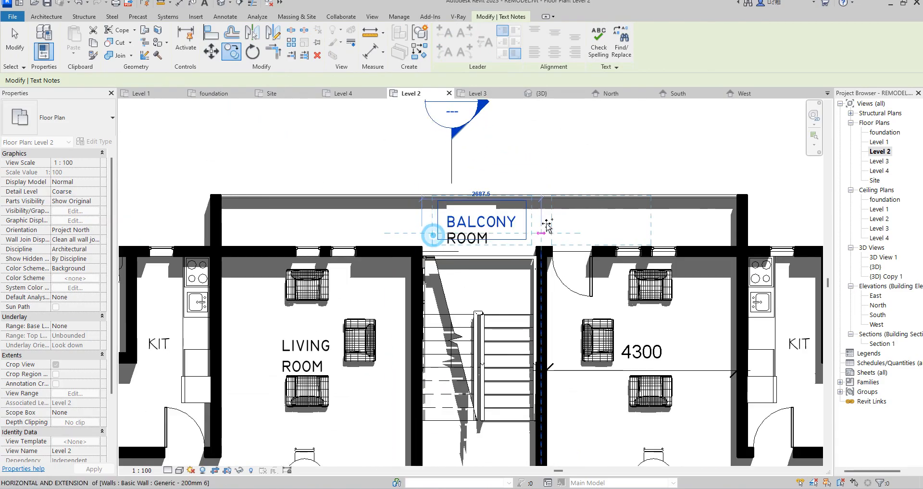
key("Escape")
key("Escape")
left_click(478, 246)
key("Delete")
- Copy the north balcony's BALCONY label onto the west and east side balconies just south of the central dividing wall
scroll(479, 251, "down", 4)
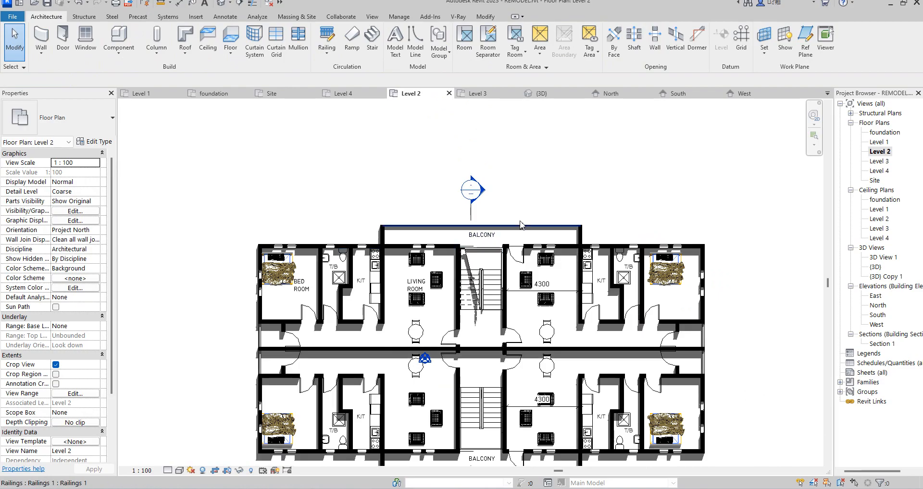
scroll(587, 240, "down", 2)
scroll(673, 315, "up", 2)
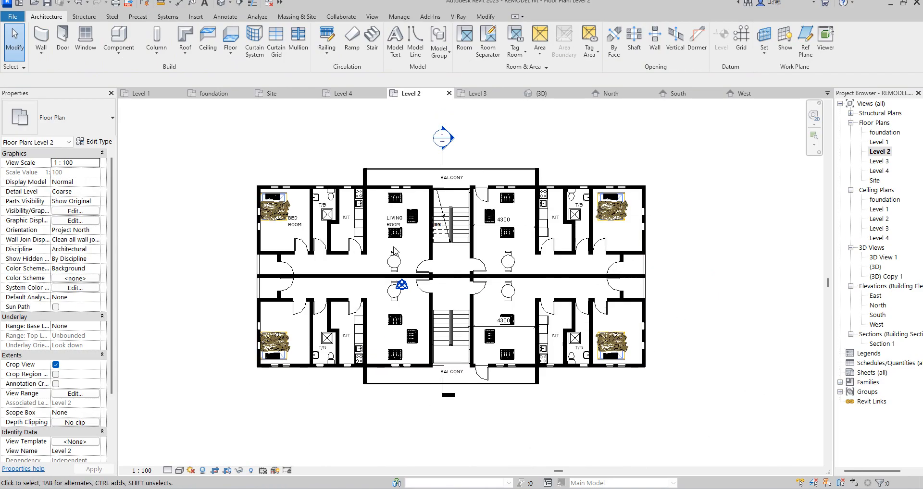
left_click(454, 182)
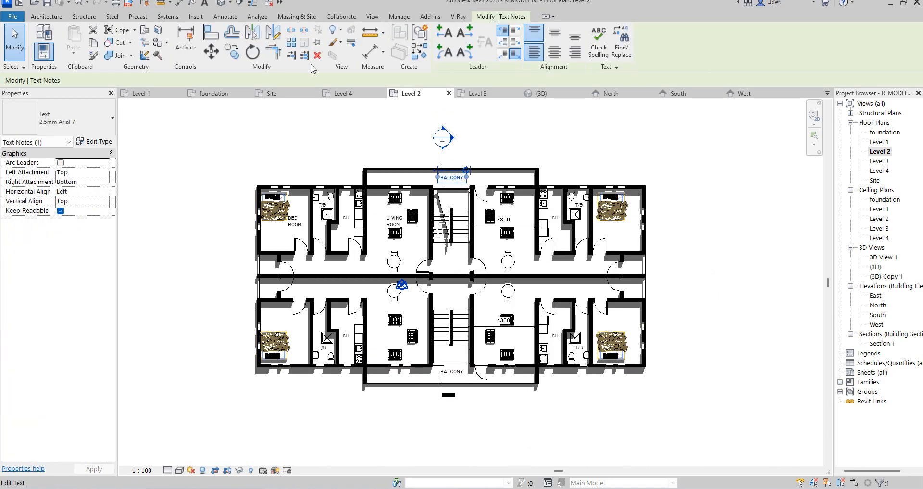
left_click(231, 51)
left_click(452, 180)
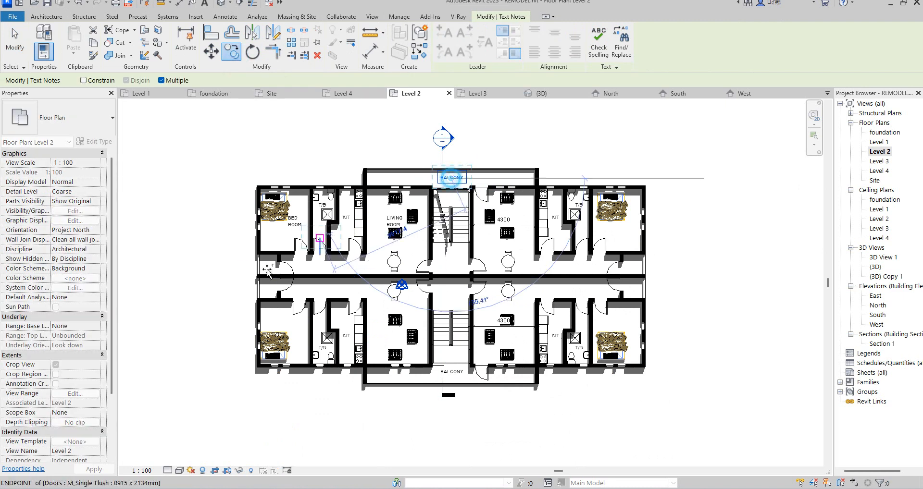
scroll(266, 292, "up", 5)
scroll(276, 289, "down", 4)
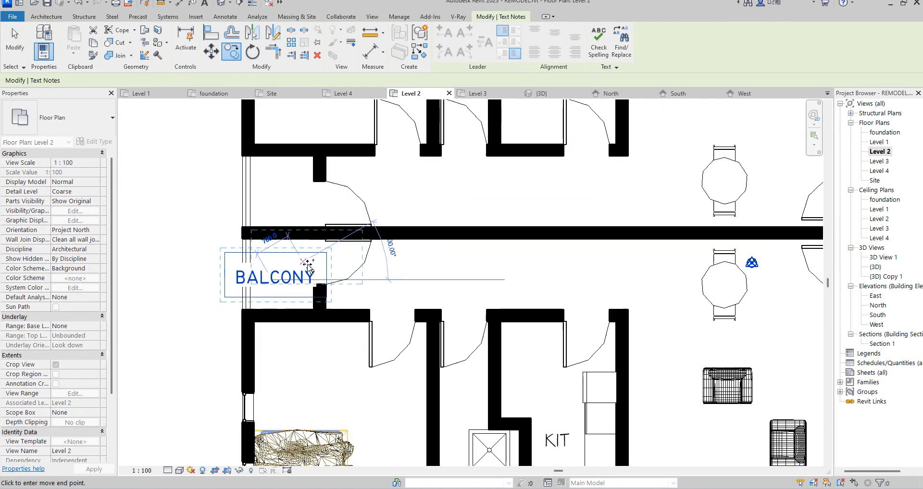
scroll(715, 263, "up", 3)
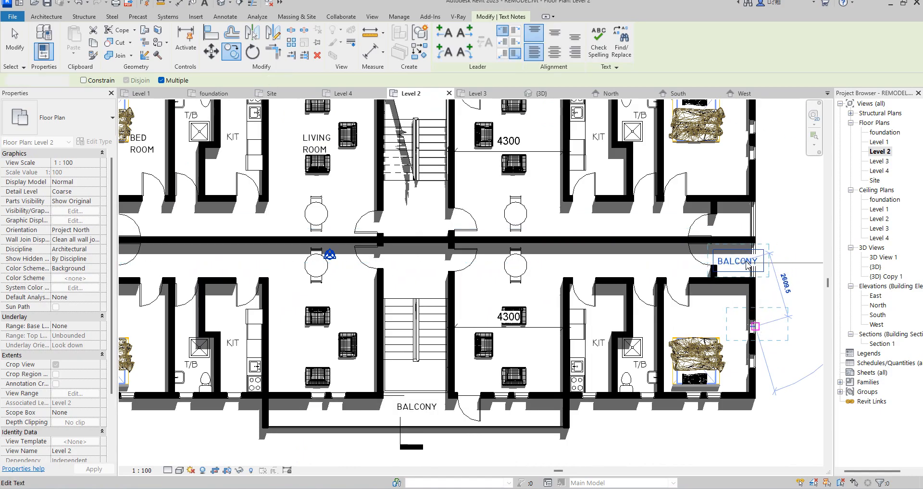
left_click(746, 270)
key("Escape")
- Move the east side BALCONY label slightly outward and north, and the west side BALCONY label slightly north
scroll(740, 271, "up", 3)
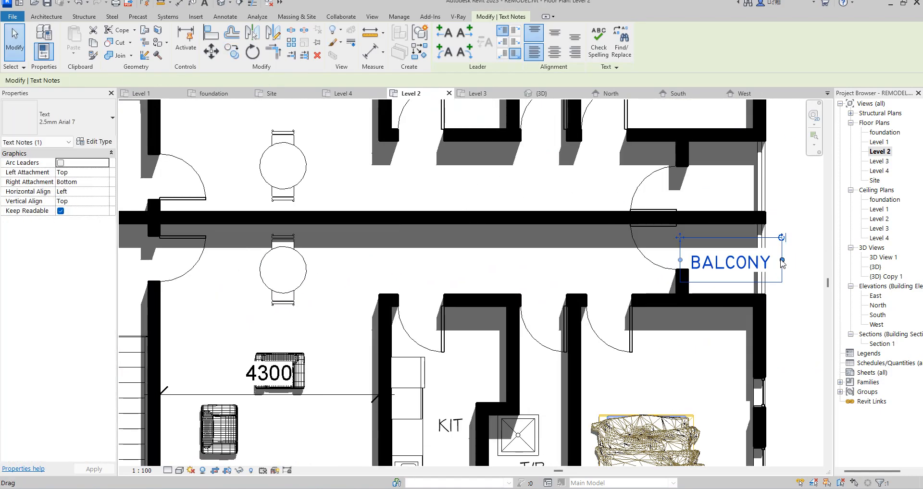
left_click_drag(680, 237, 691, 229)
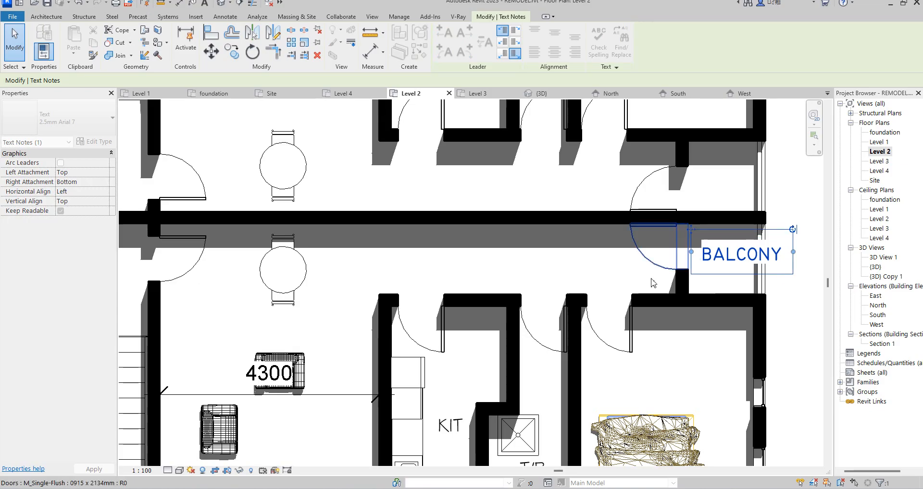
scroll(733, 219, "down", 3)
scroll(515, 263, "down", 4)
scroll(409, 253, "up", 5)
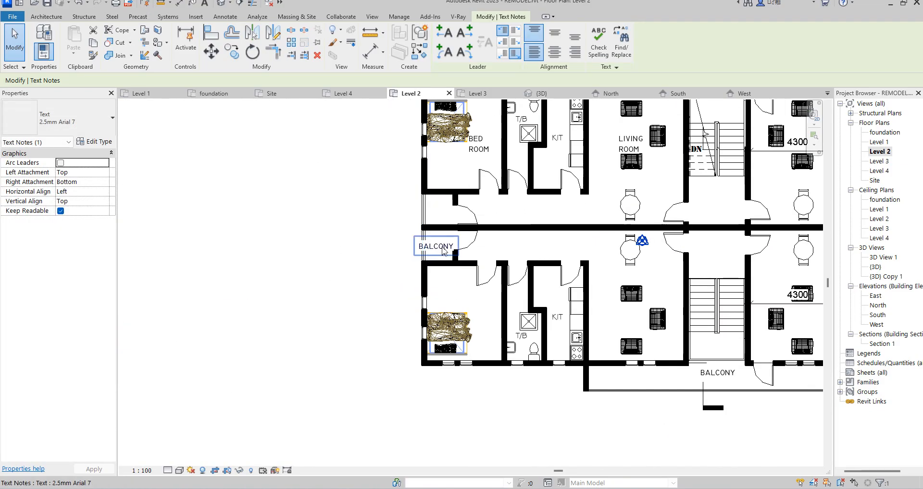
left_click(432, 252)
left_click_drag(397, 231, 398, 219)
left_click(332, 246)
scroll(332, 246, "down", 1)
scroll(333, 245, "down", 3)
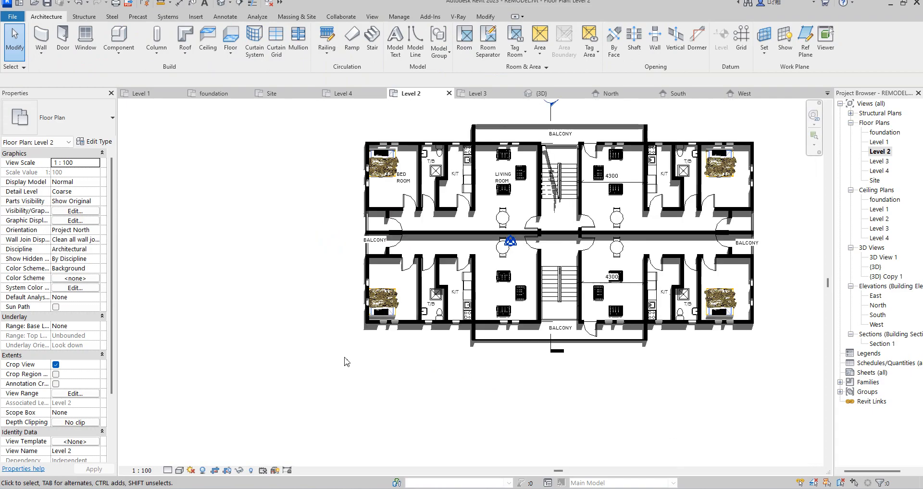
scroll(377, 323, "down", 3)
scroll(529, 282, "up", 3)
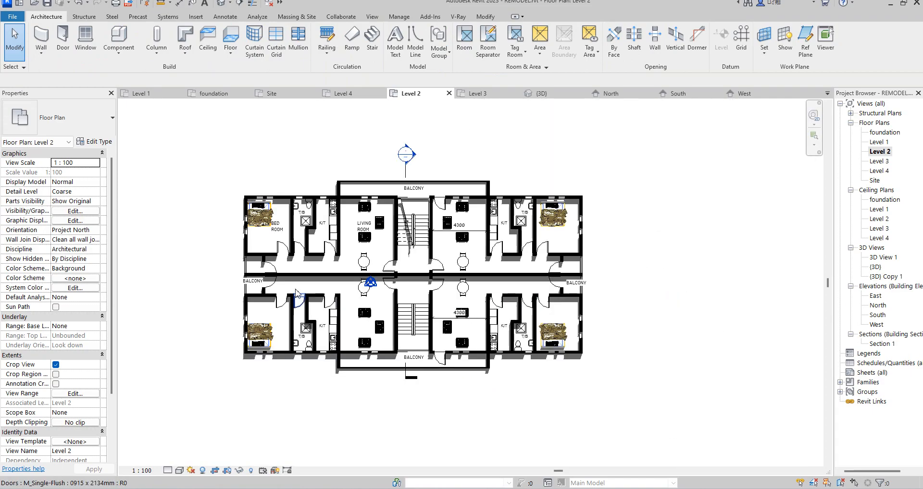
- Open the Level 3 plan and place matching bedroom windows, sill 600 and head 2100, in the two small west-end rooms' outer wall
double_click(878, 161)
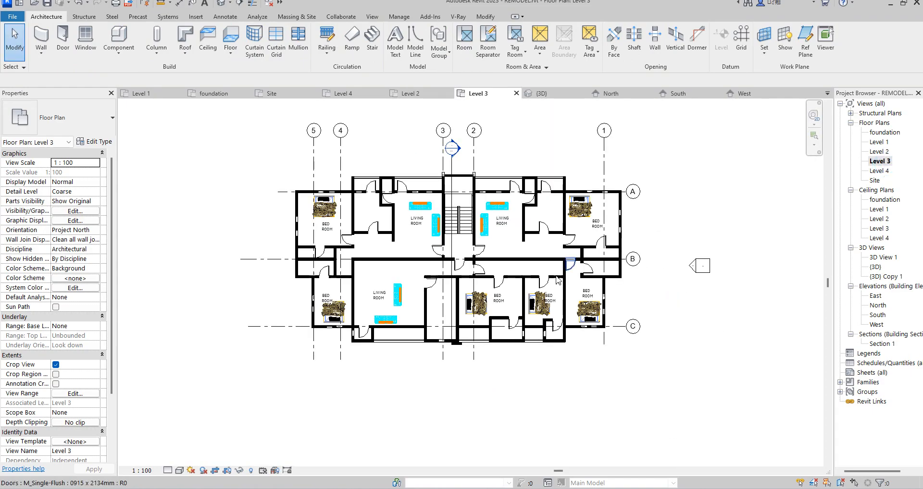
scroll(361, 198, "up", 2)
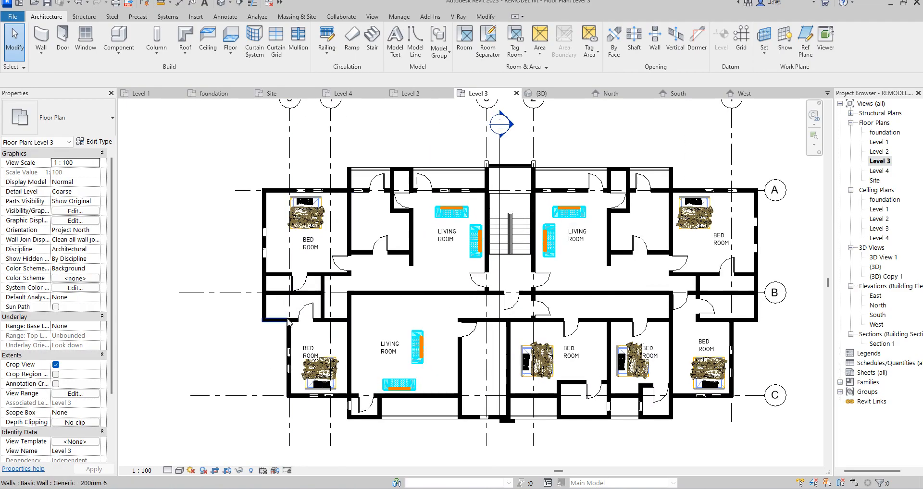
scroll(308, 256, "up", 1)
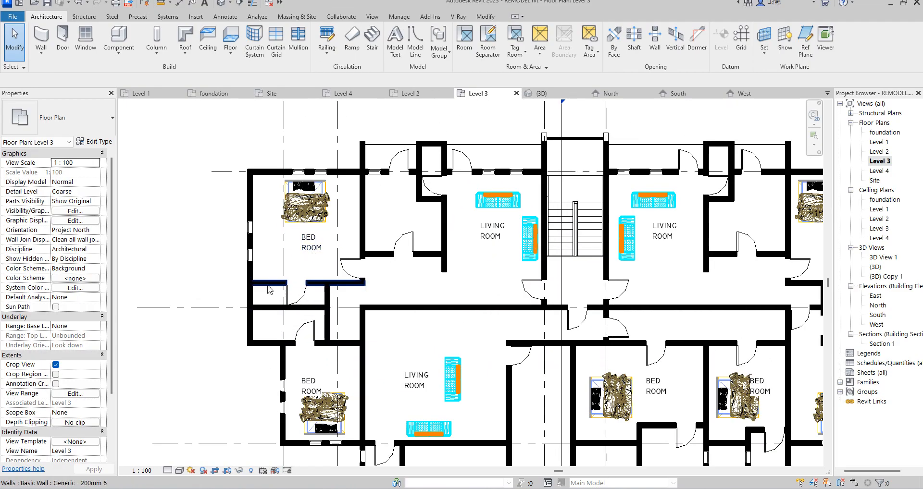
left_click(251, 253)
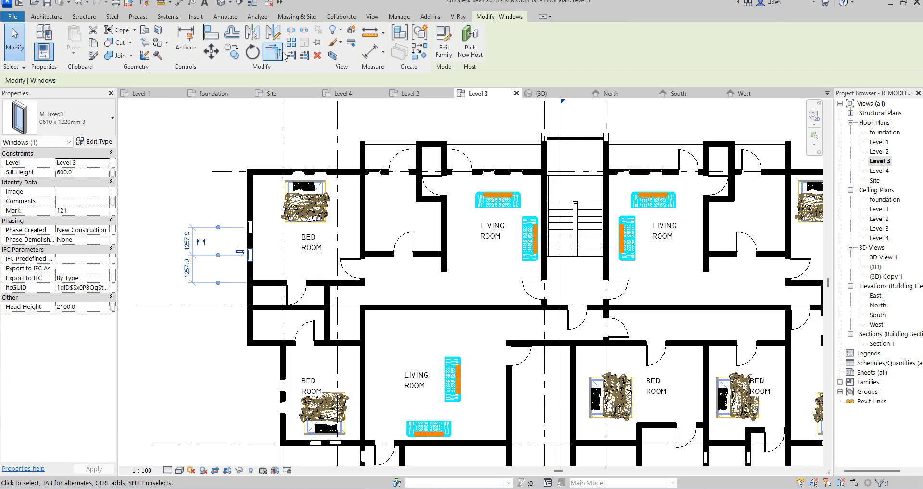
left_click(418, 53)
scroll(243, 294, "up", 2)
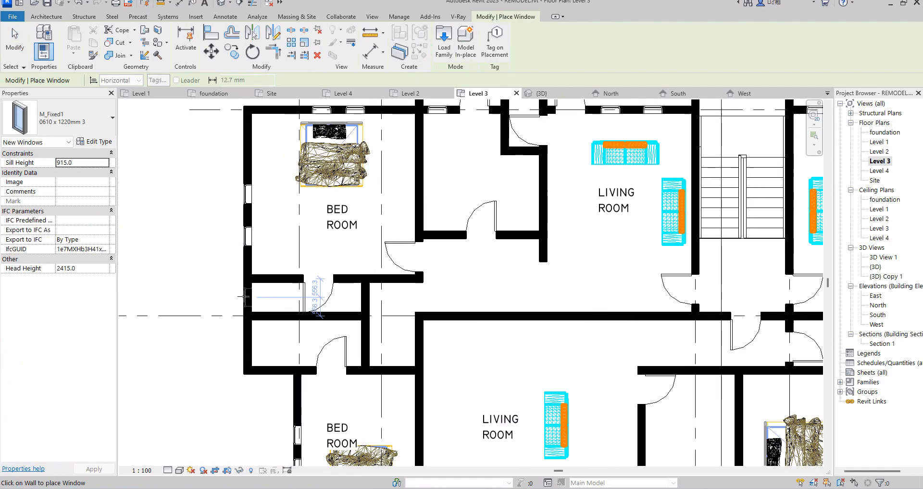
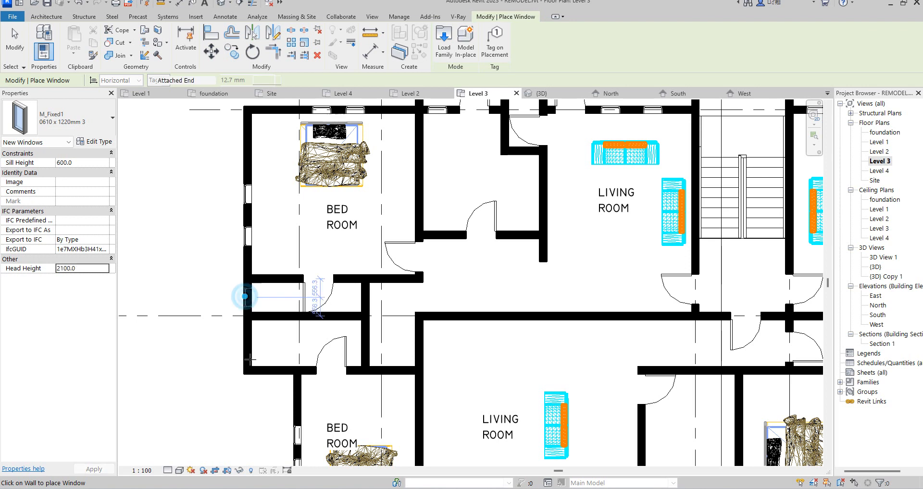
left_click(245, 297)
left_click(245, 342)
- Place the same 0610 x 1220mm windows in the outer wall of the two small rooms at the east end
scroll(244, 342, "down", 5)
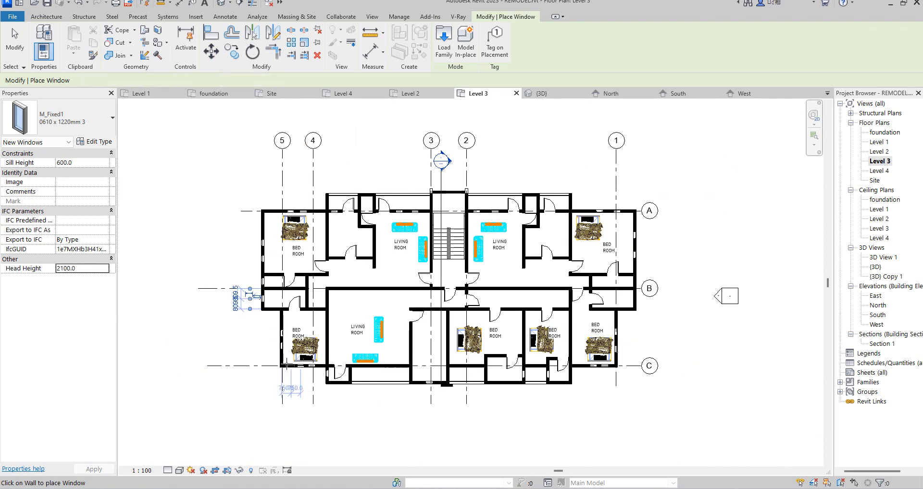
scroll(336, 389, "up", 3)
scroll(335, 389, "down", 3)
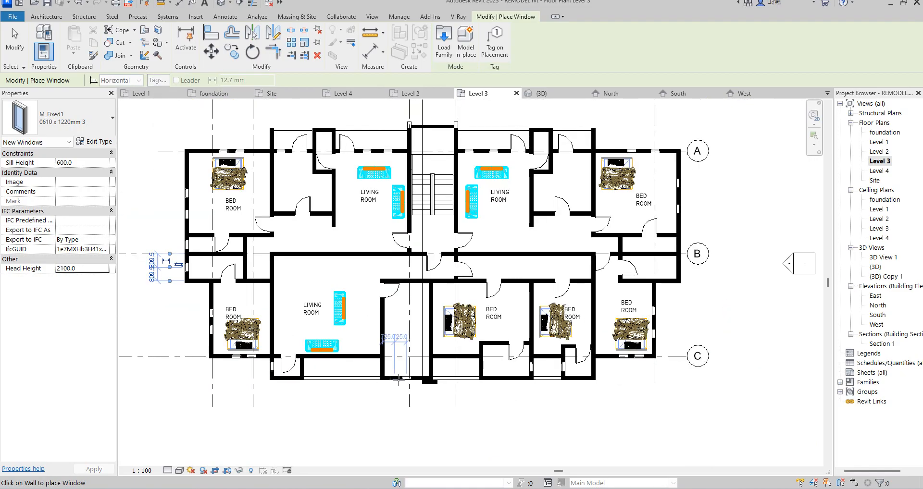
scroll(506, 383, "up", 3)
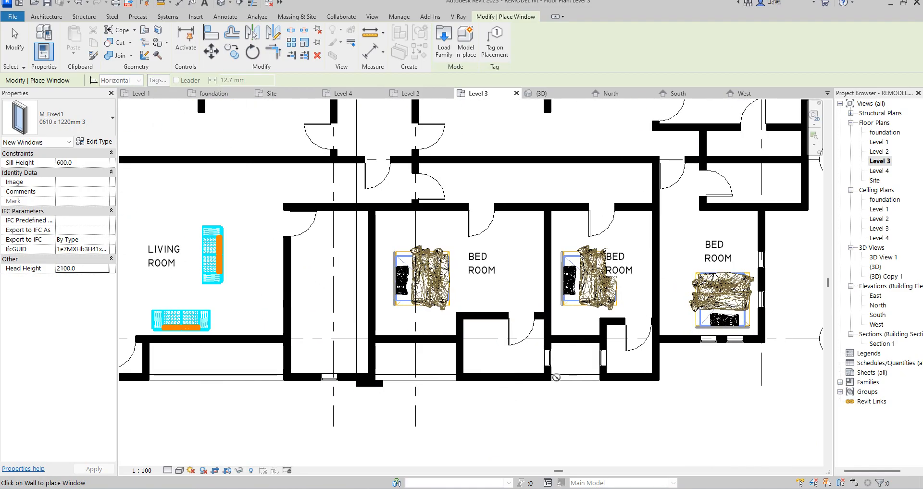
scroll(641, 373, "down", 5)
scroll(704, 278, "up", 4)
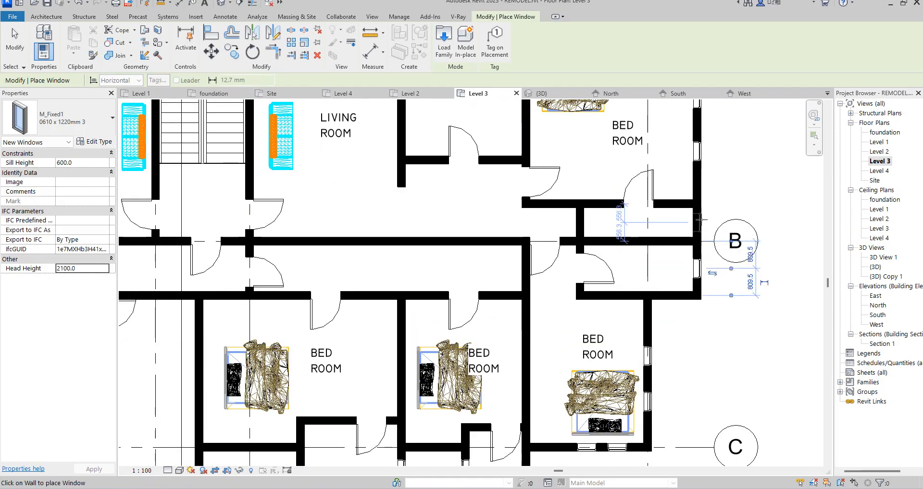
scroll(653, 278, "down", 2)
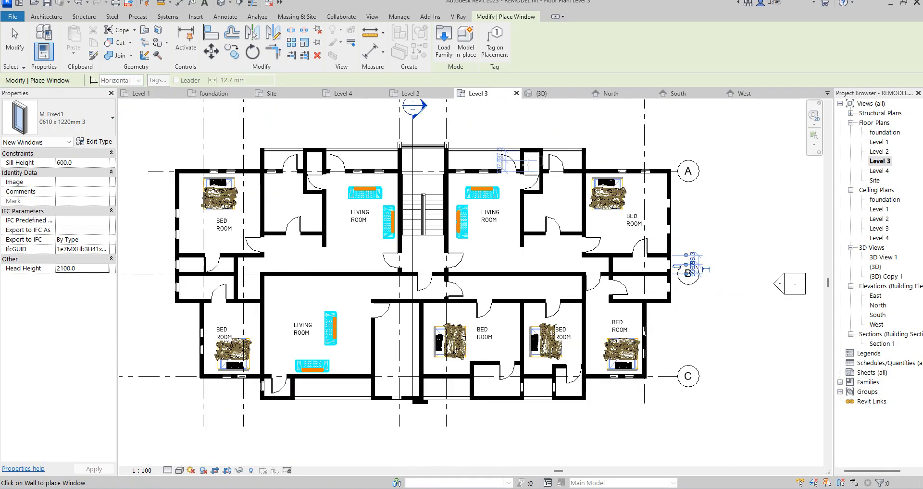
- Place a window centred in the north wall of each narrow room between the north balconies and end window placement
scroll(540, 159, "up", 3)
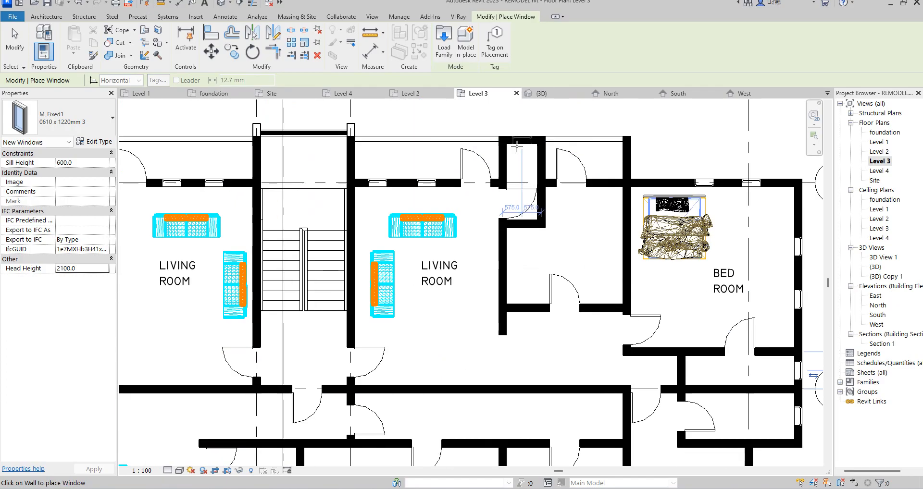
left_click(522, 141)
scroll(481, 135, "down", 4)
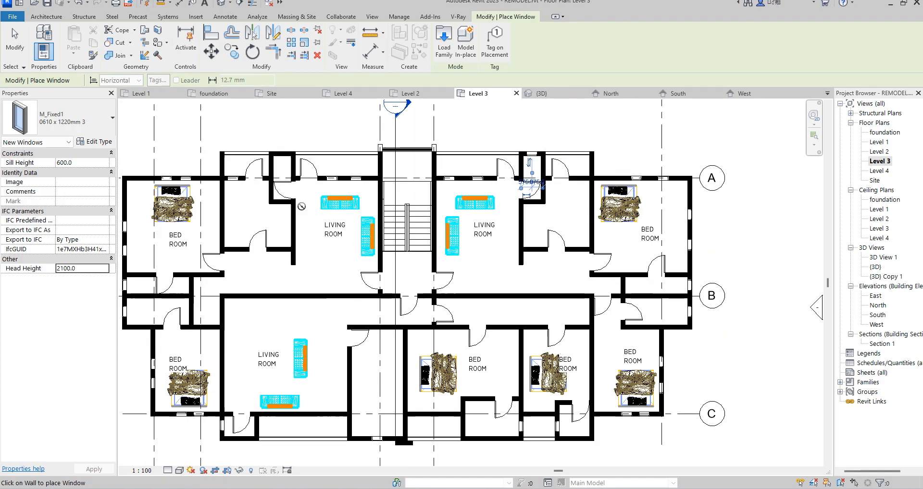
scroll(277, 152, "up", 3)
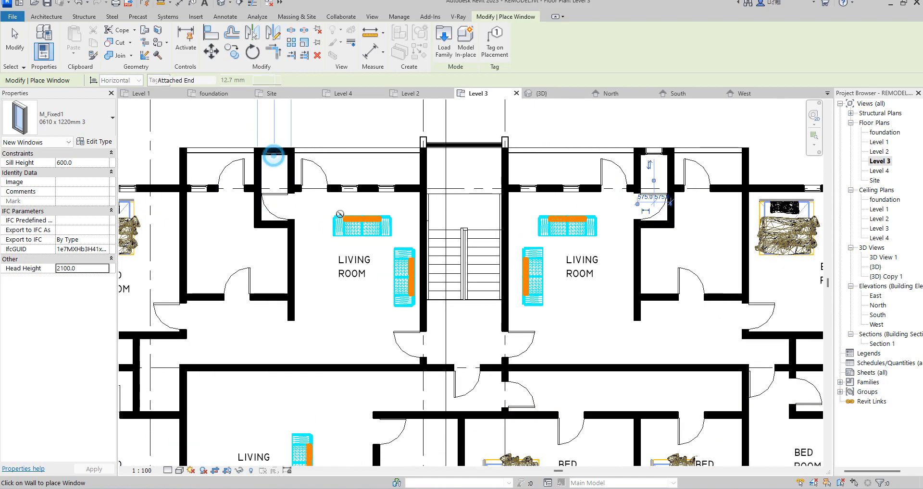
scroll(404, 144, "down", 3)
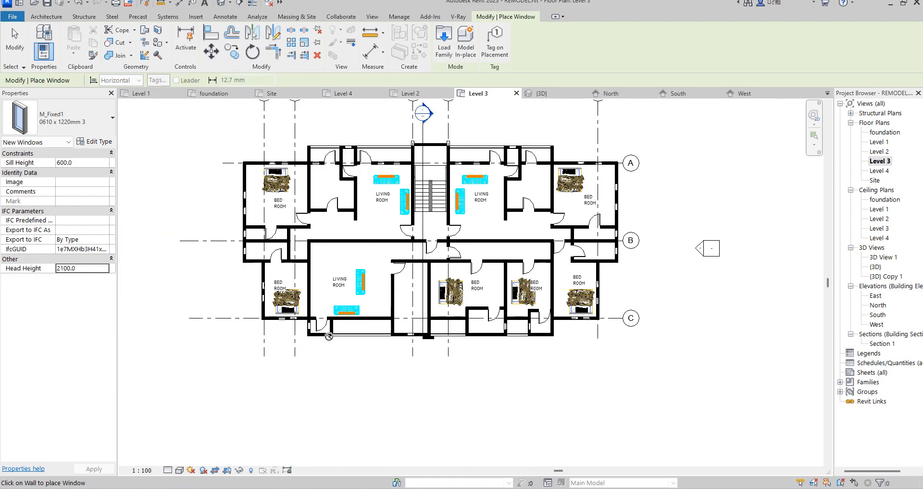
scroll(269, 231, "up", 4)
key("Escape")
key("Escape")
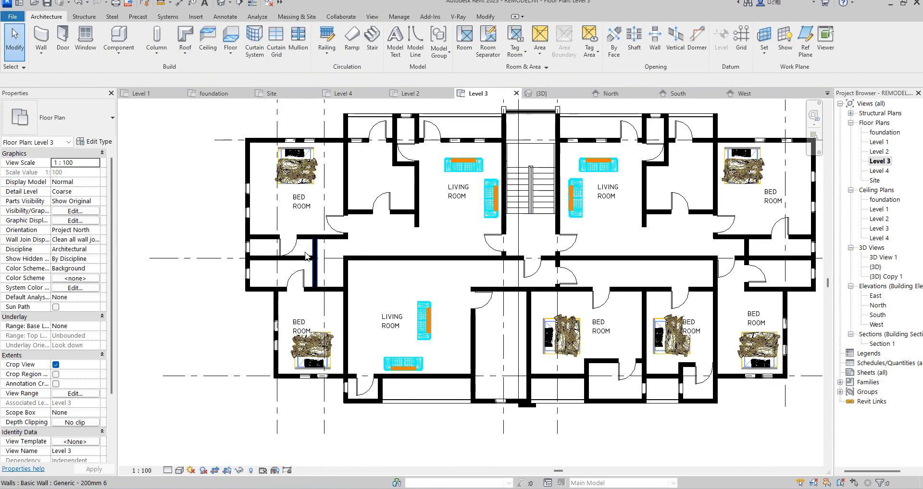
- Nudge the doors of the two small west-end rooms slightly west along their walls
scroll(288, 250, "up", 4)
left_click(289, 252)
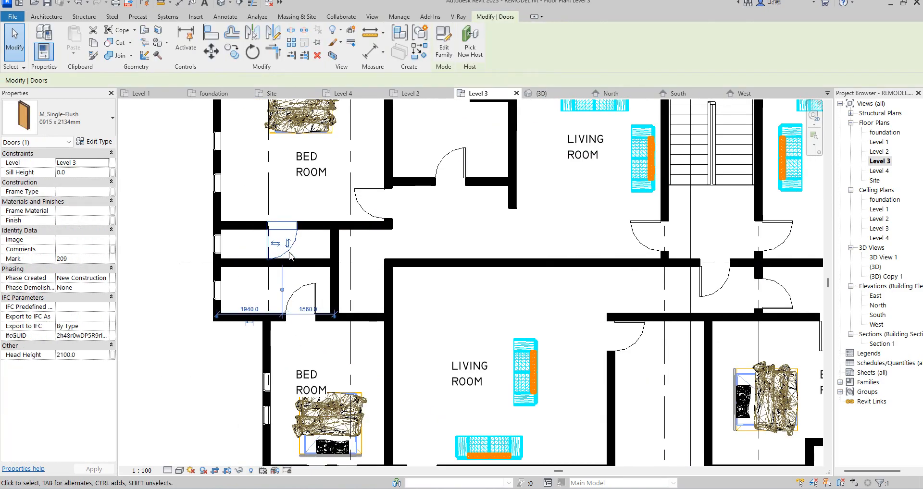
left_click(295, 298)
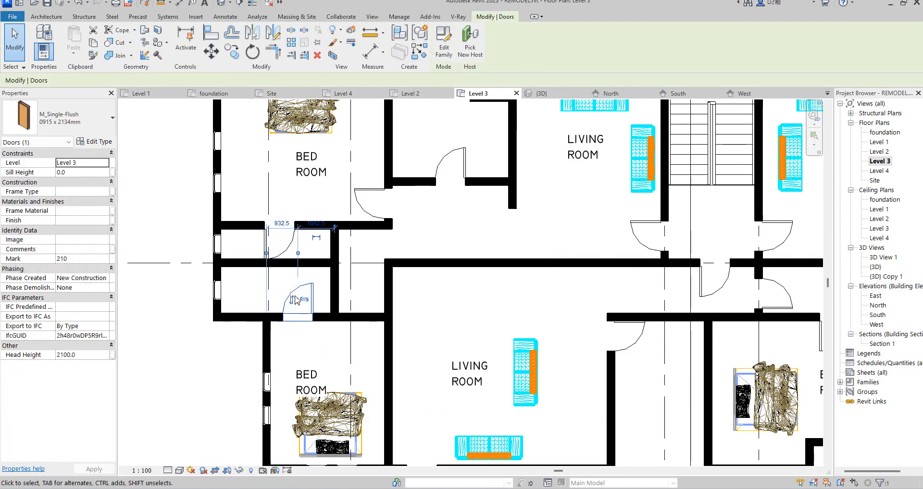
- Place an M_Kitchenette - Medium 1372mm 2 component, rotated upright, along the west wall of the northwest kitchen
scroll(291, 305, "down", 5)
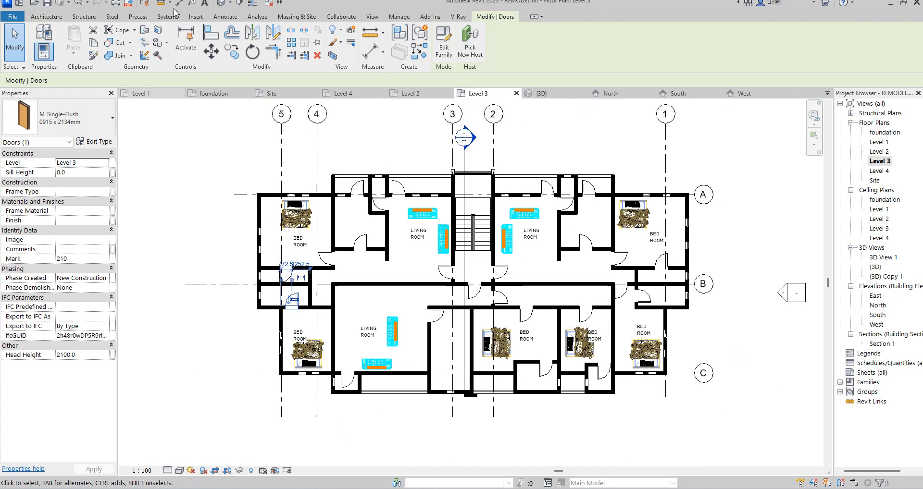
left_click(47, 17)
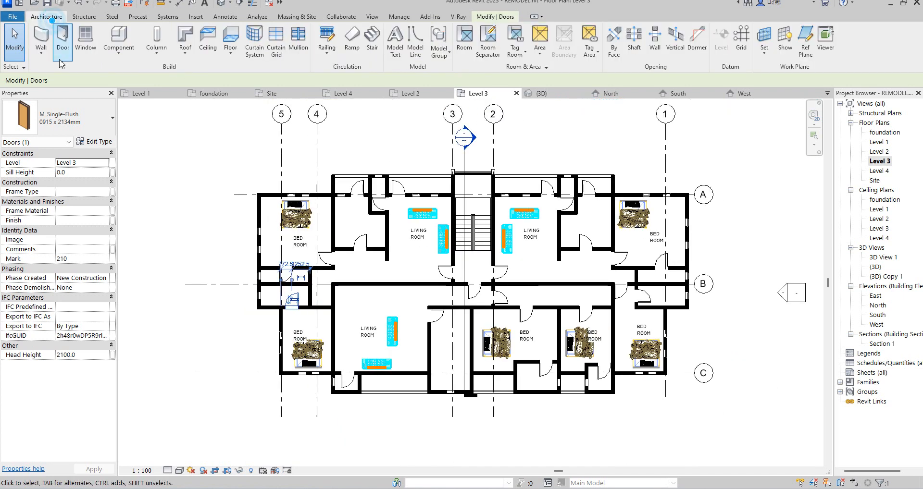
left_click(102, 42)
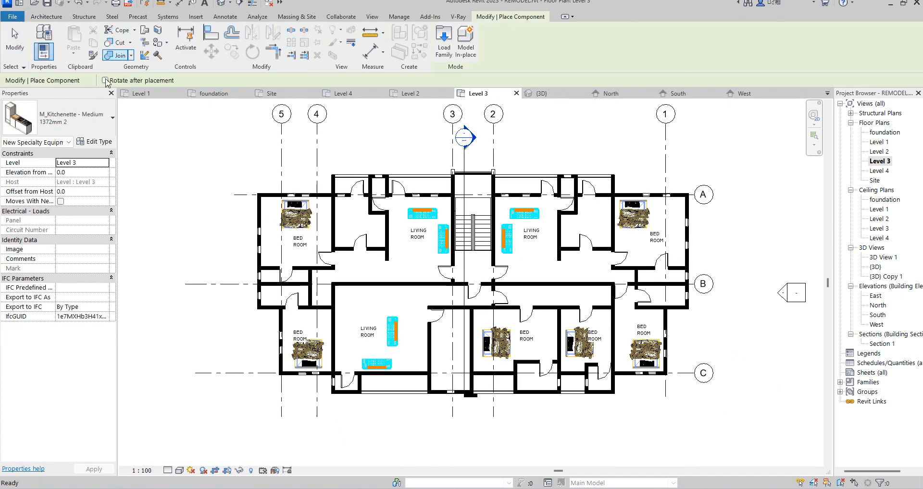
scroll(383, 202, "up", 4)
scroll(328, 238, "down", 4)
scroll(319, 237, "up", 5)
scroll(318, 234, "down", 3)
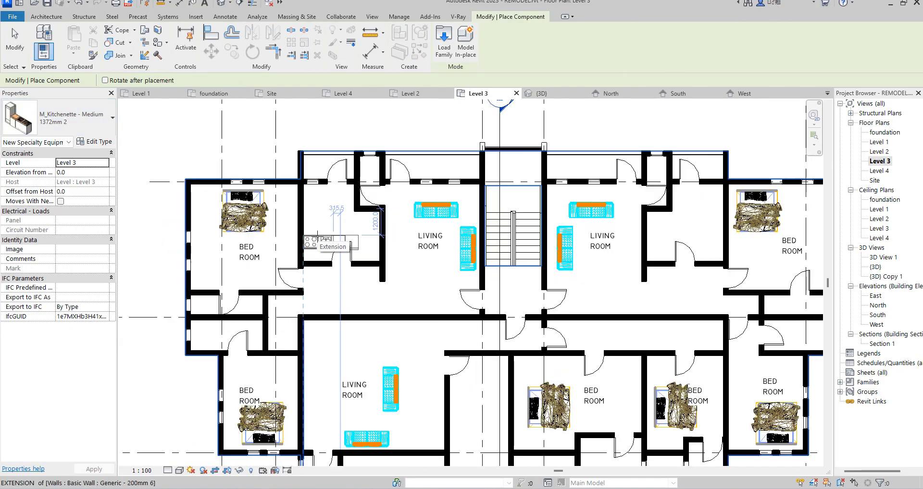
key("space")
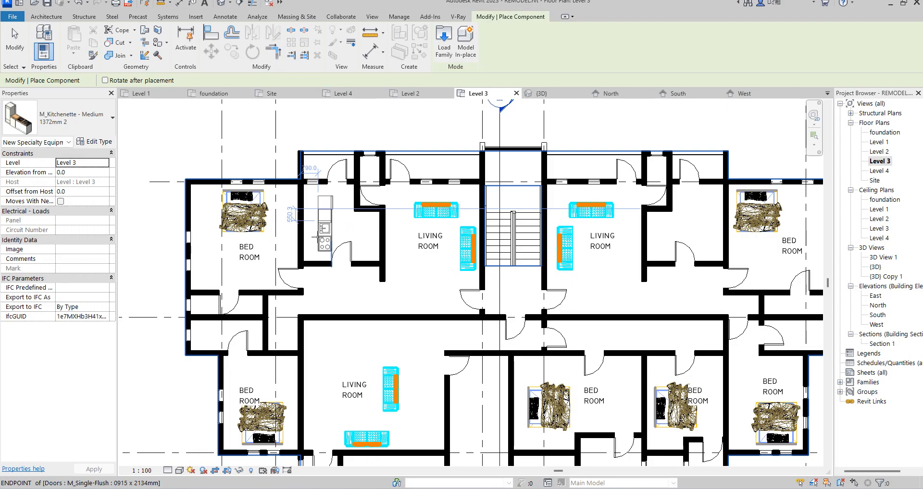
scroll(312, 235, "up", 2)
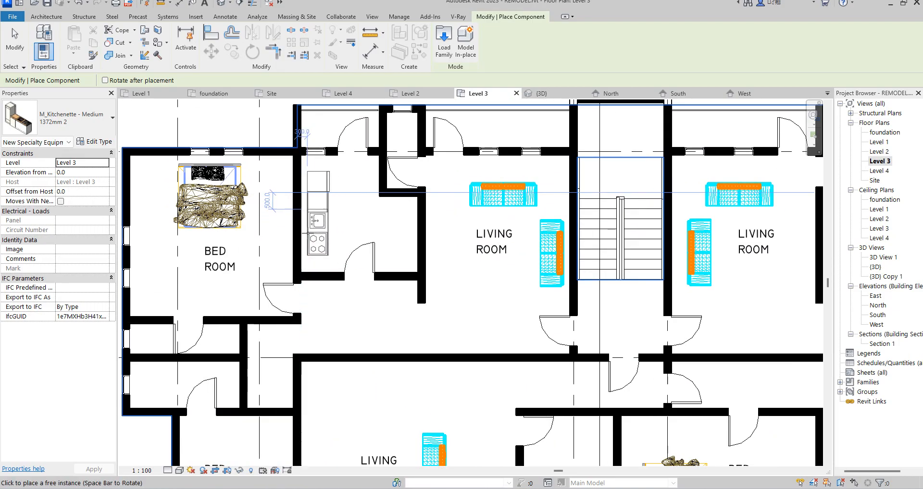
scroll(329, 194, "down", 3)
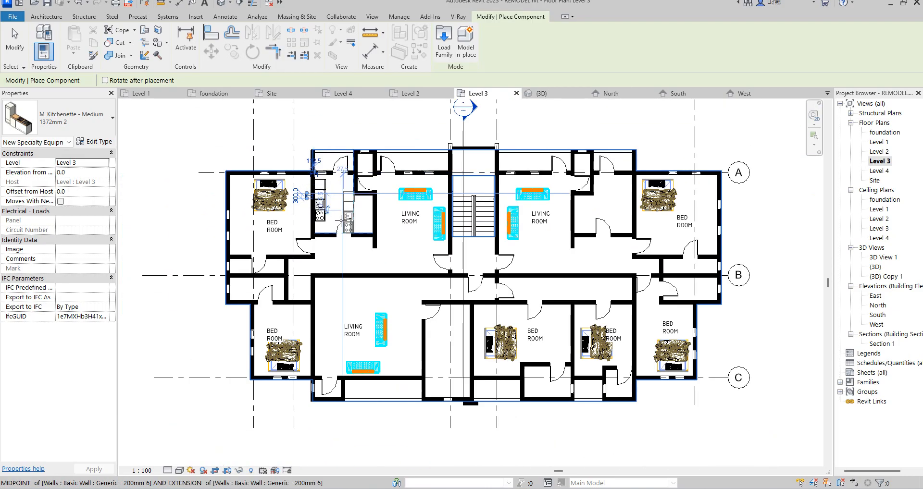
- Place the same kitchenette, rotated with its stove to the north, along the east wall of the narrow south kitchen
scroll(423, 335, "down", 1)
scroll(418, 325, "up", 4)
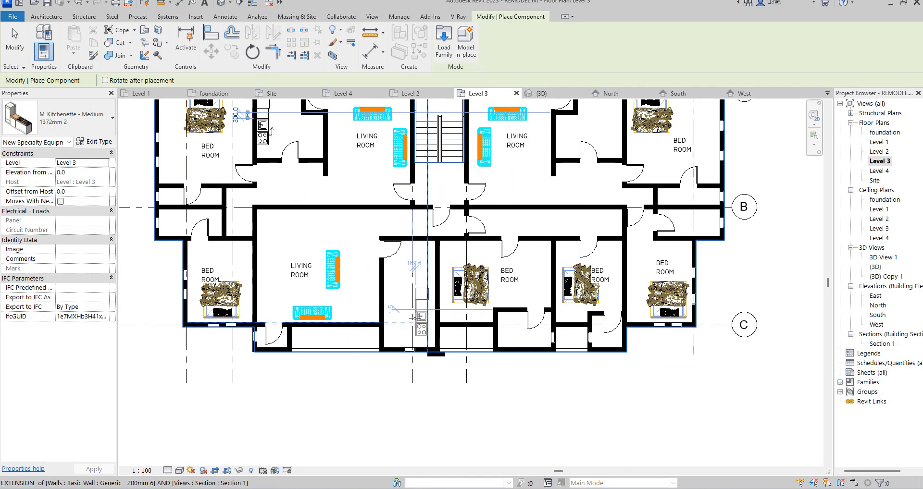
key("space")
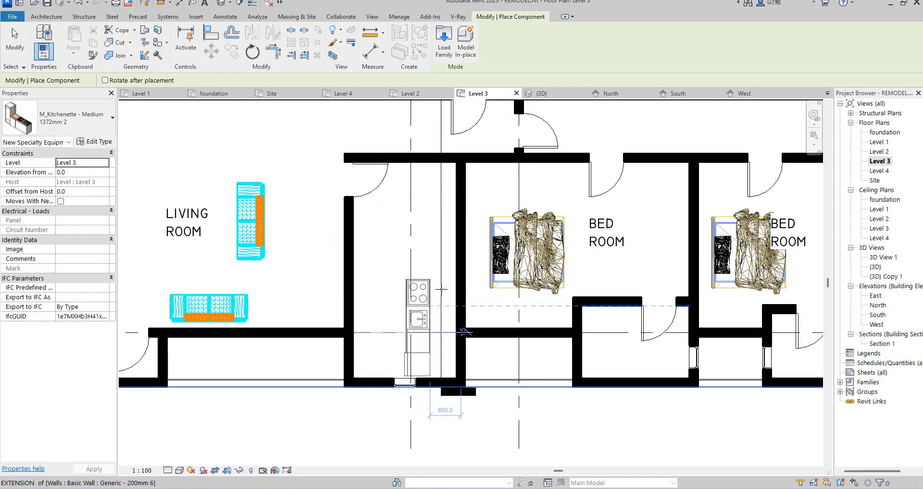
left_click(457, 301)
scroll(457, 302, "down", 3)
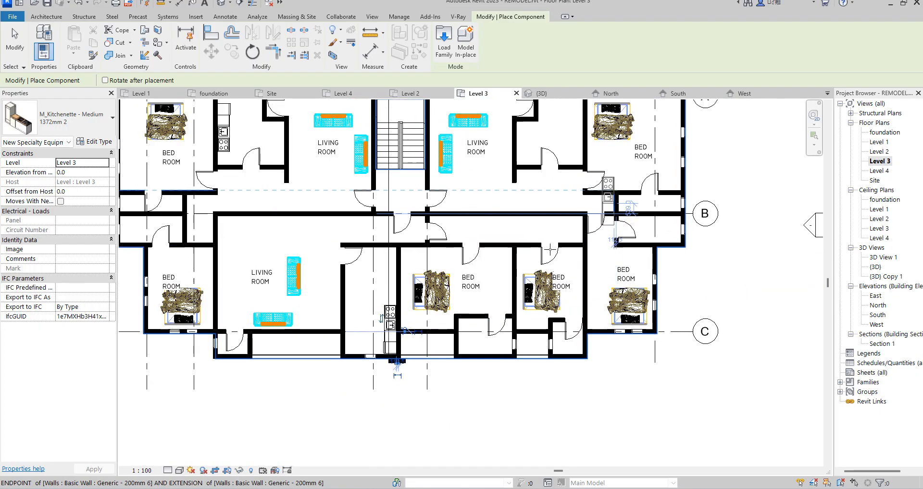
- Place another kitchenette along the east wall of the northeast kitchen and finish placing kitchenettes
scroll(617, 189, "down", 2)
scroll(568, 171, "up", 3)
scroll(565, 171, "up", 3)
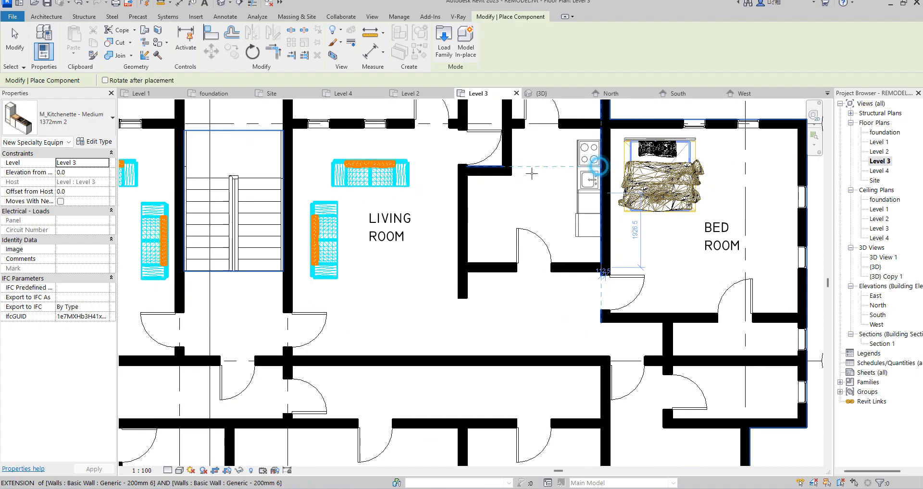
left_click(599, 165)
scroll(564, 213, "down", 3)
key("Escape")
key("Escape")
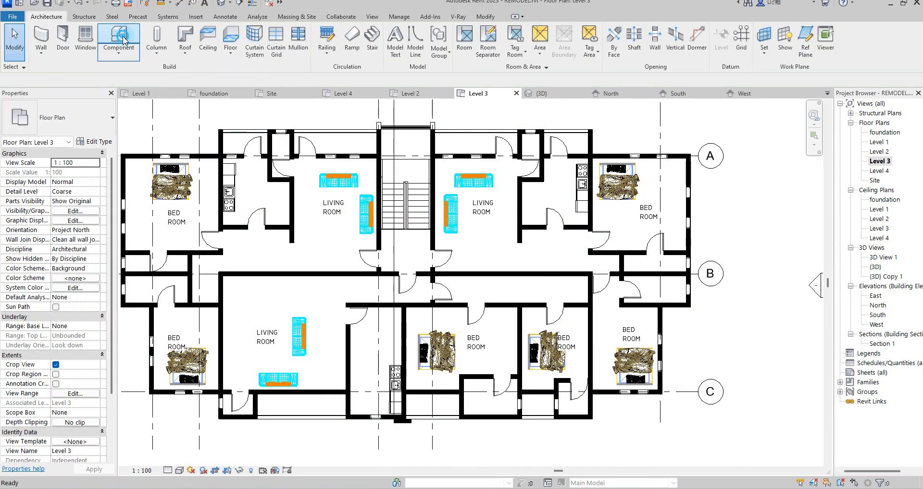
- Place a WC w Cistern (5) 540 x 360mm against the outer wall below the window in each of the two small west-end rooms
left_click(104, 44)
left_click(94, 133)
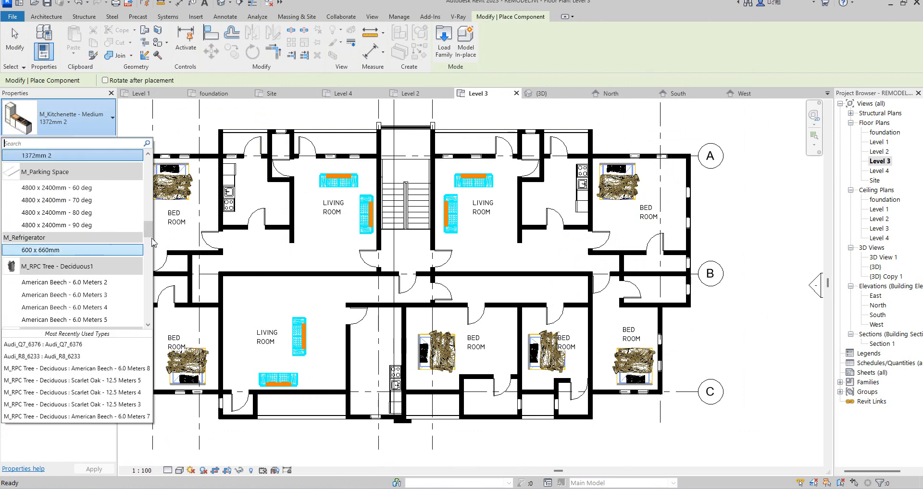
left_click_drag(150, 234, 154, 310)
scroll(154, 310, "down", 5)
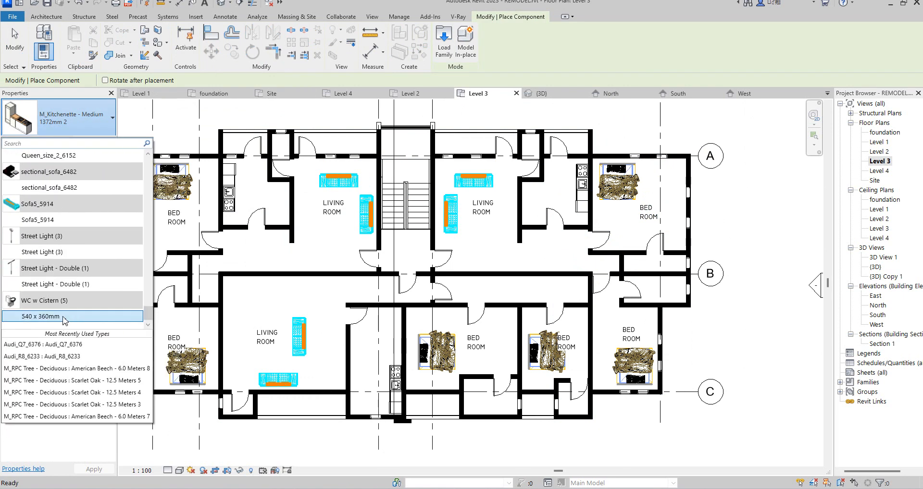
left_click(154, 313)
scroll(289, 302, "down", 3)
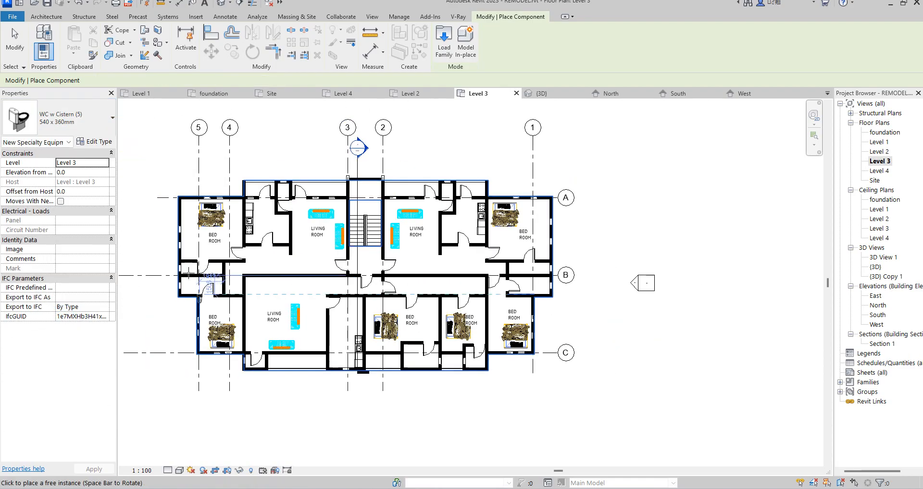
scroll(185, 279, "up", 6)
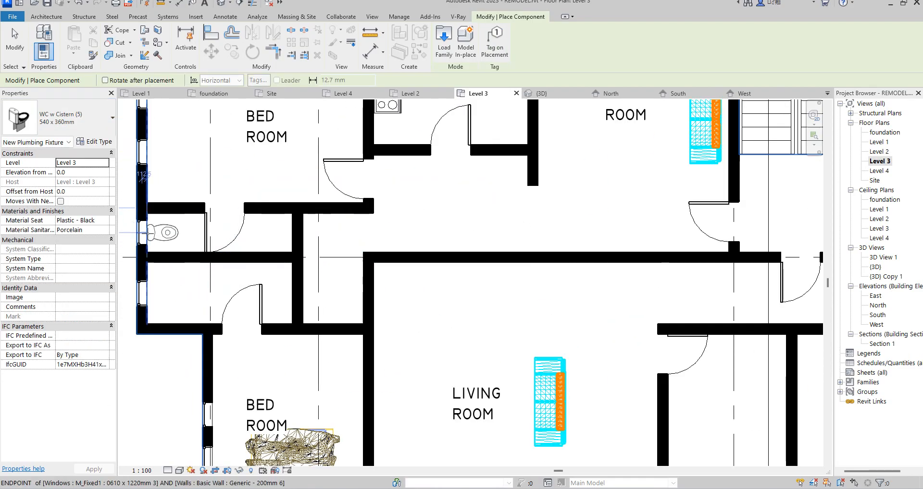
left_click(150, 235)
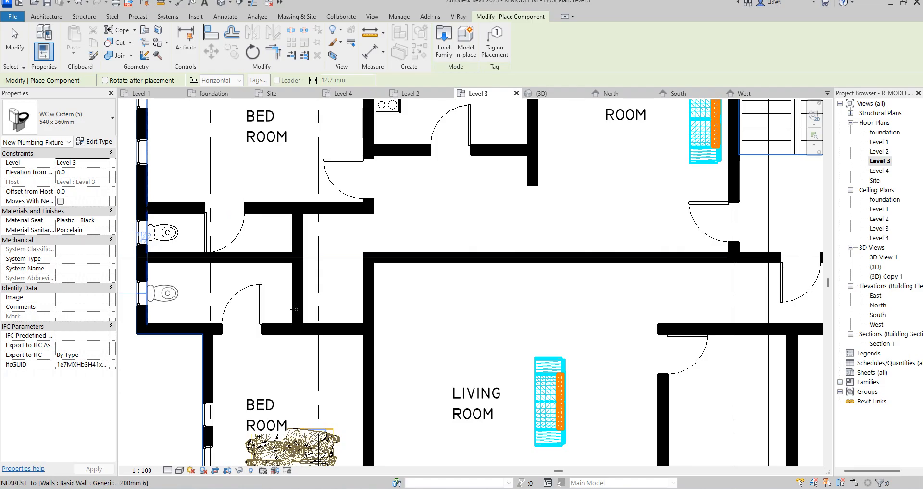
left_click(296, 310)
scroll(296, 310, "down", 4)
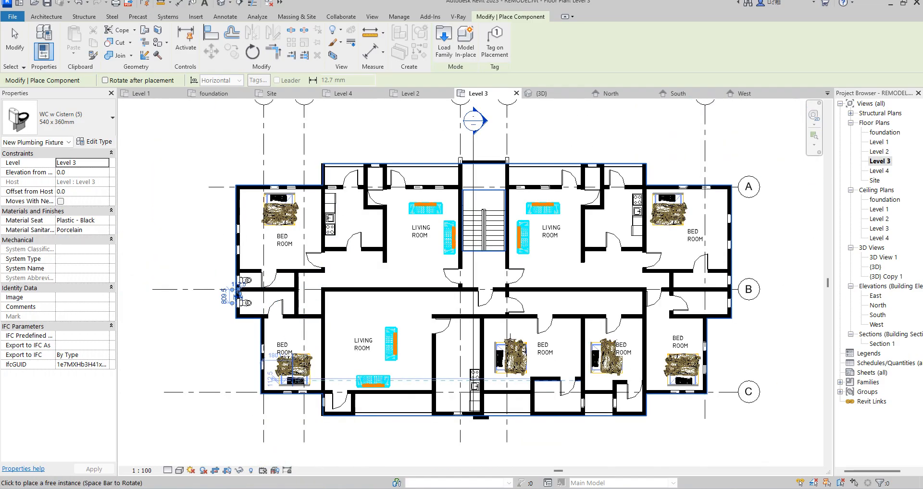
- Place a toilet in each of the two small south bathrooms, rotated so their cisterns back onto the windowed walls facing each other
scroll(660, 425, "up", 3)
scroll(552, 408, "down", 2)
scroll(594, 381, "up", 3)
key("space")
left_click(645, 361)
key("space")
key("space")
key("space")
scroll(602, 373, "down", 3)
scroll(611, 377, "down", 2)
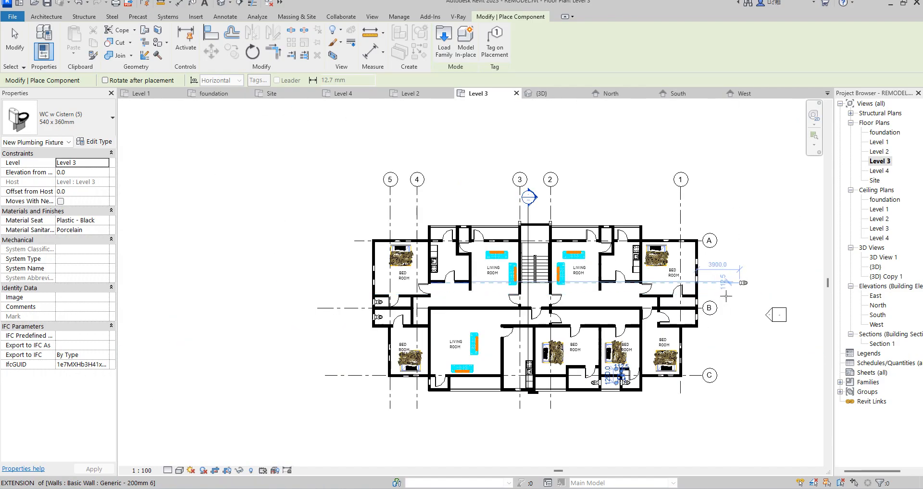
- Place a toilet against the outer wall below the window in each of the two small east-end rooms
scroll(700, 313, "up", 4)
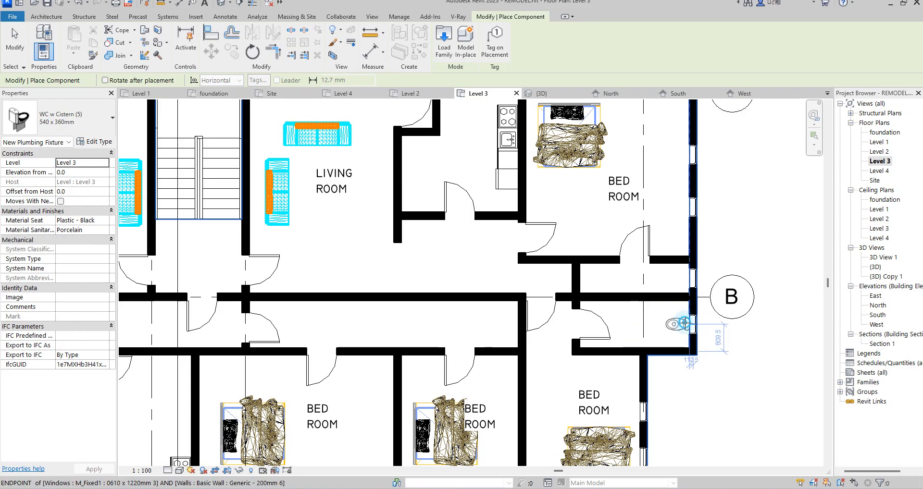
left_click(691, 325)
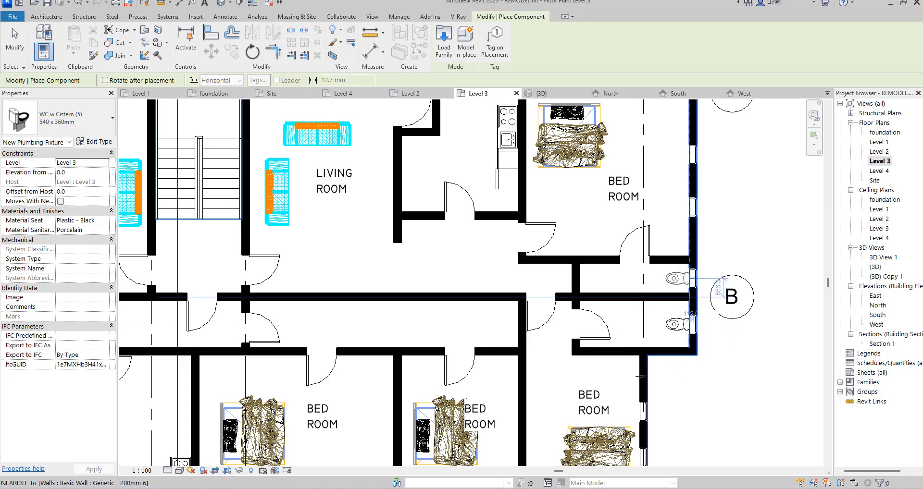
scroll(641, 374, "down", 3)
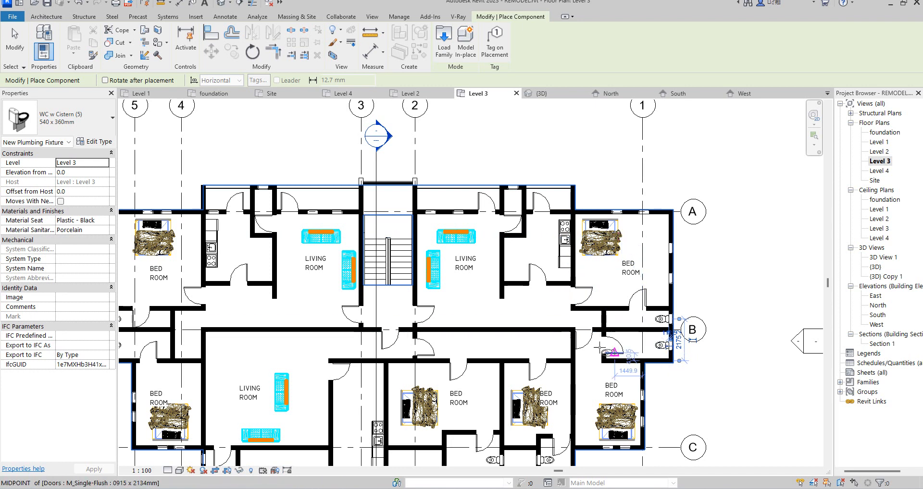
scroll(556, 264, "down", 2)
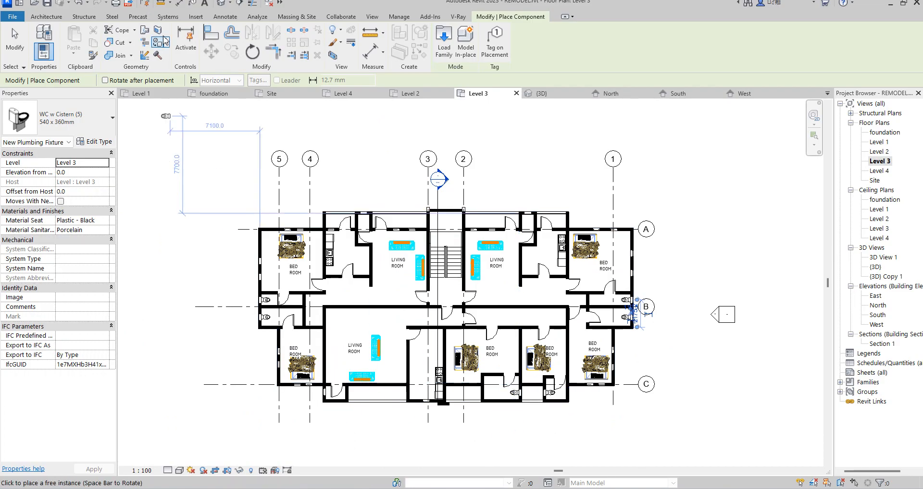
- Place an M_Shower Stall-2D against the inner east wall of each of the two west-end bathrooms
left_click(93, 129)
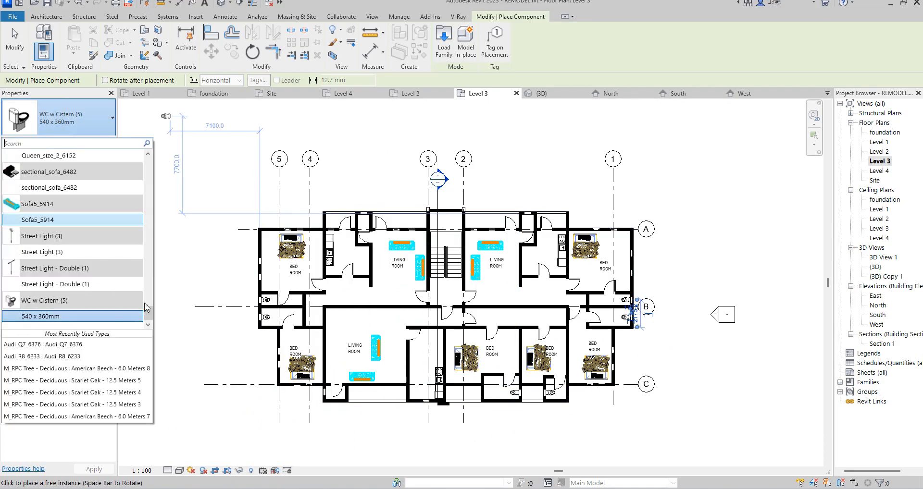
scroll(148, 320, "up", 10)
left_click(61, 213)
scroll(299, 293, "up", 5)
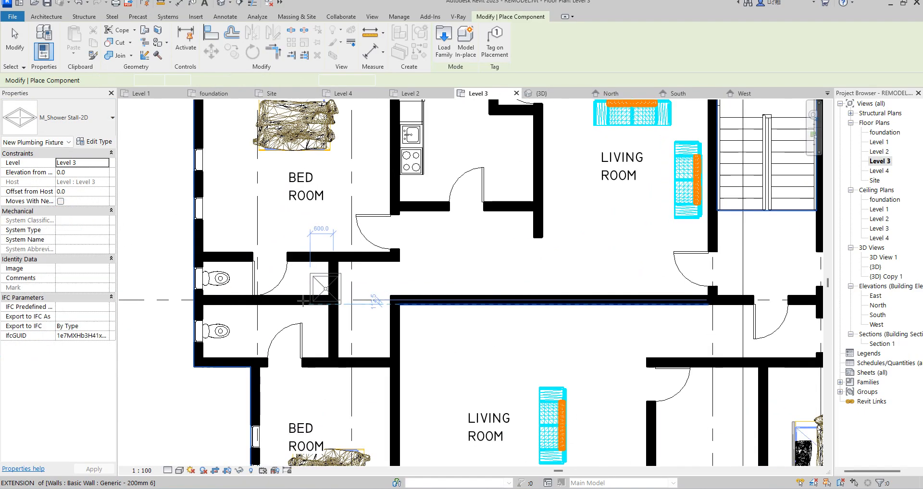
left_click(299, 292)
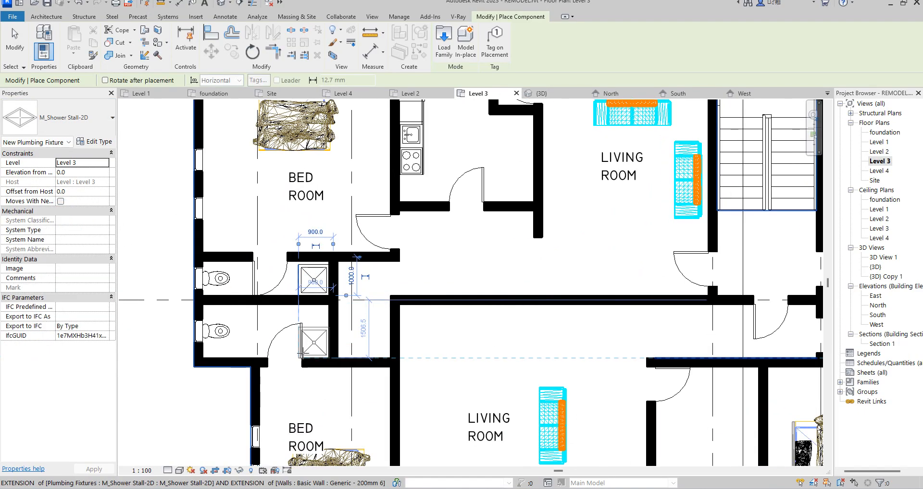
scroll(276, 313, "down", 6)
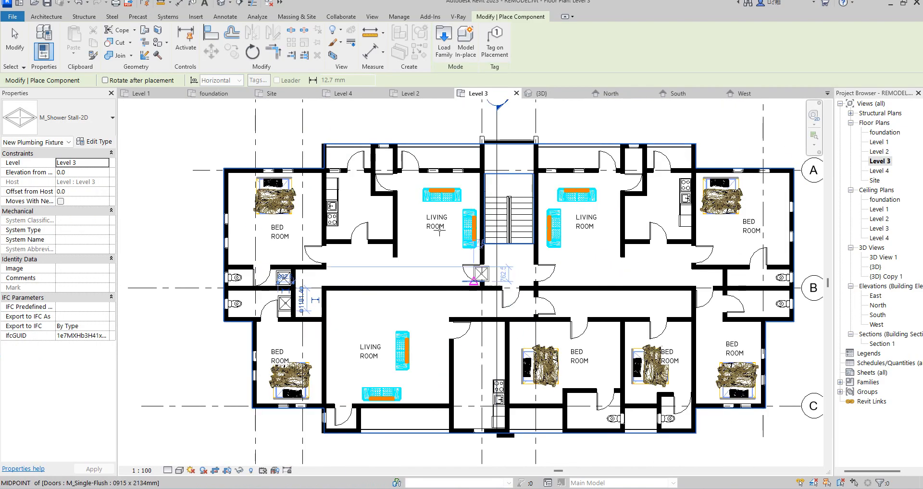
- Place shower stalls in the southwest corner of the larger south bathroom and the southeast corner of the smaller one
scroll(361, 344, "up", 3)
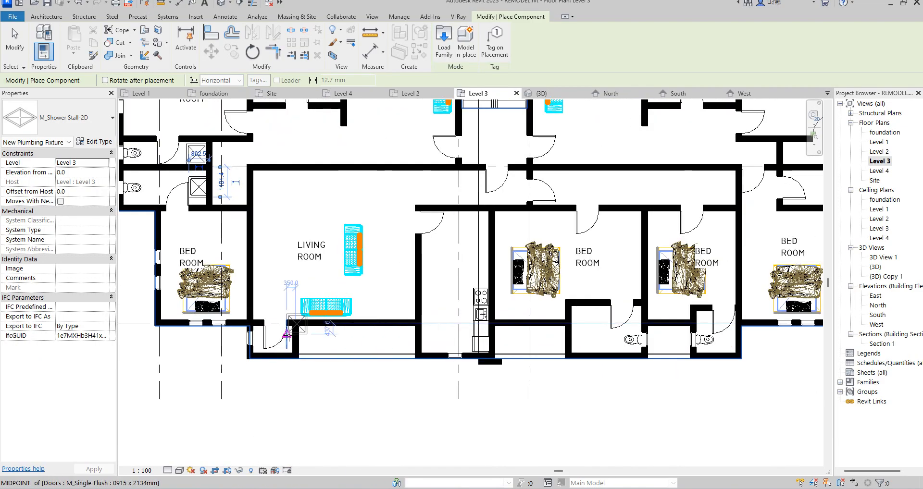
scroll(293, 341, "down", 4)
scroll(462, 342, "up", 3)
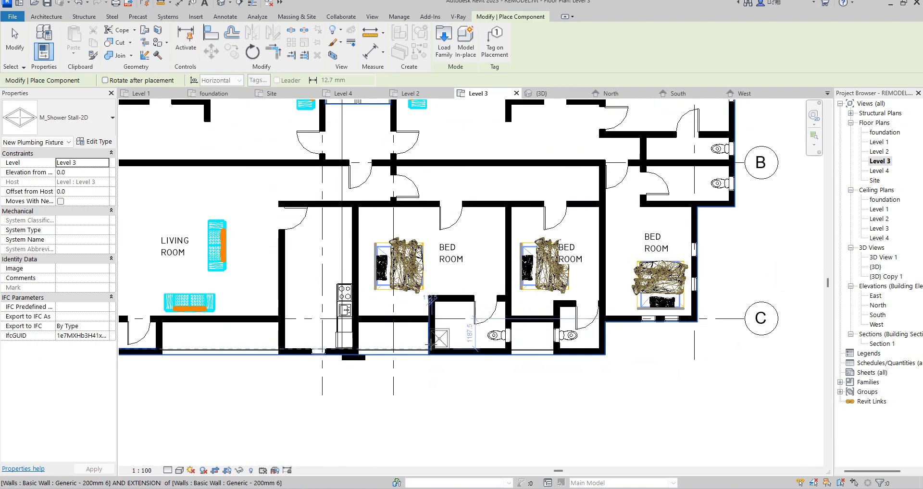
scroll(436, 347, "down", 3)
scroll(481, 352, "up", 3)
scroll(481, 352, "up", 3)
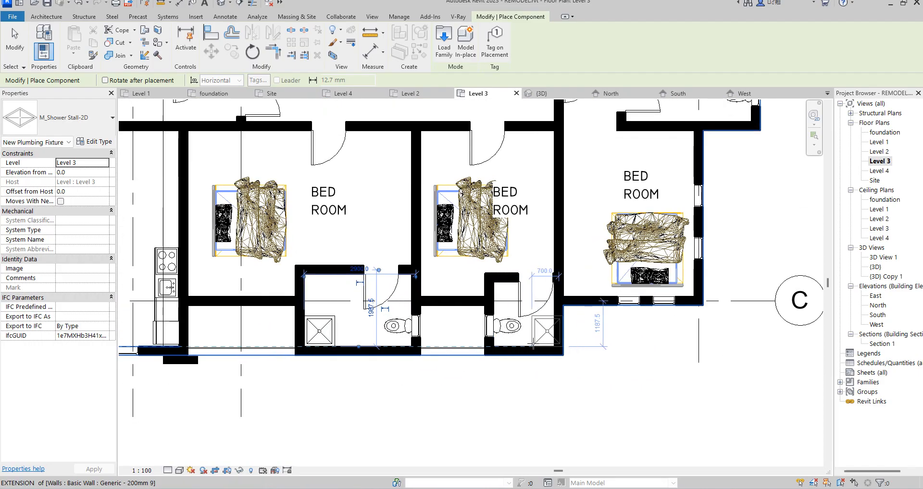
scroll(527, 370, "down", 3)
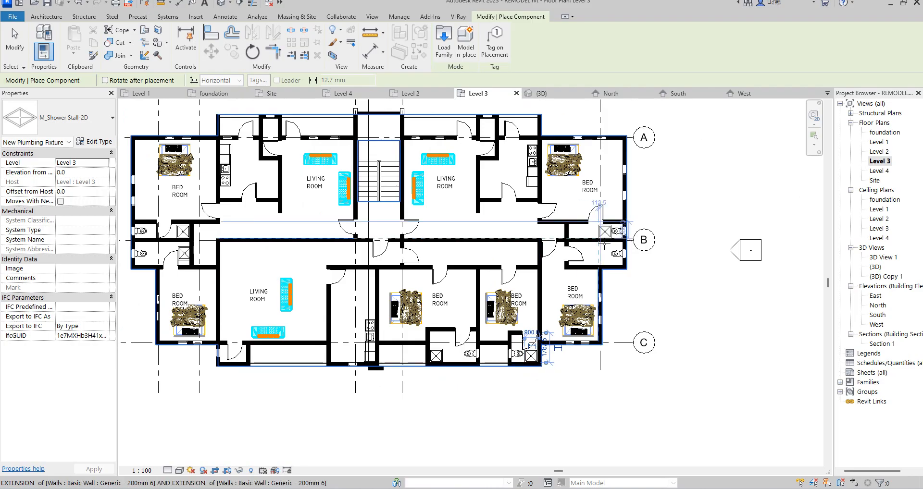
- Place shower stalls in the two east-end bathrooms, one at the upper room's west wall and one at the lower room's south wall
scroll(572, 233, "up", 3)
left_click(547, 228)
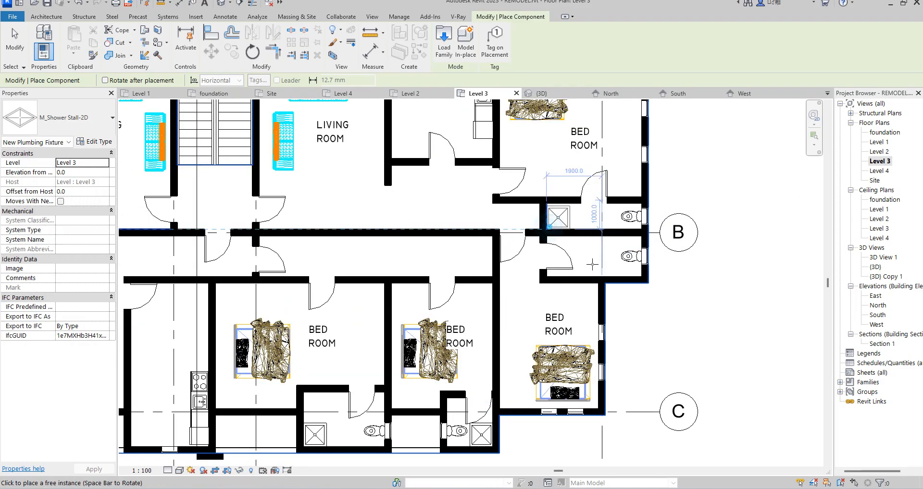
left_click(588, 275)
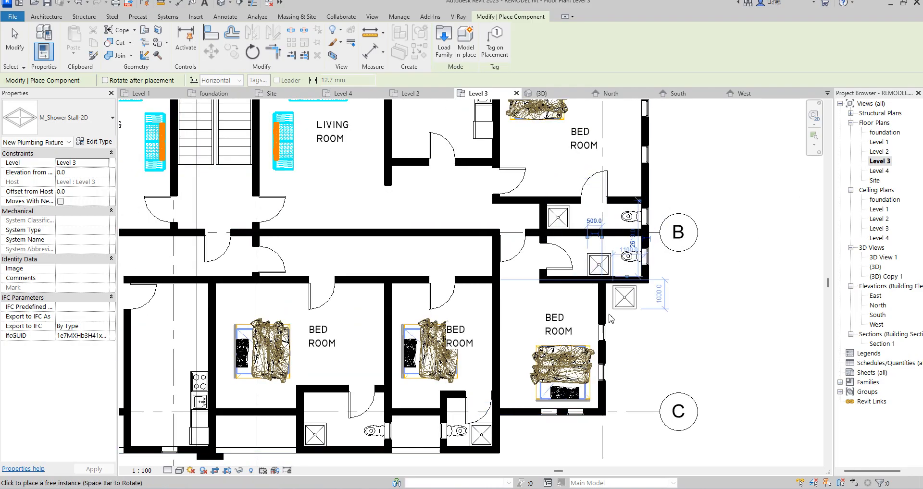
right_click(614, 310)
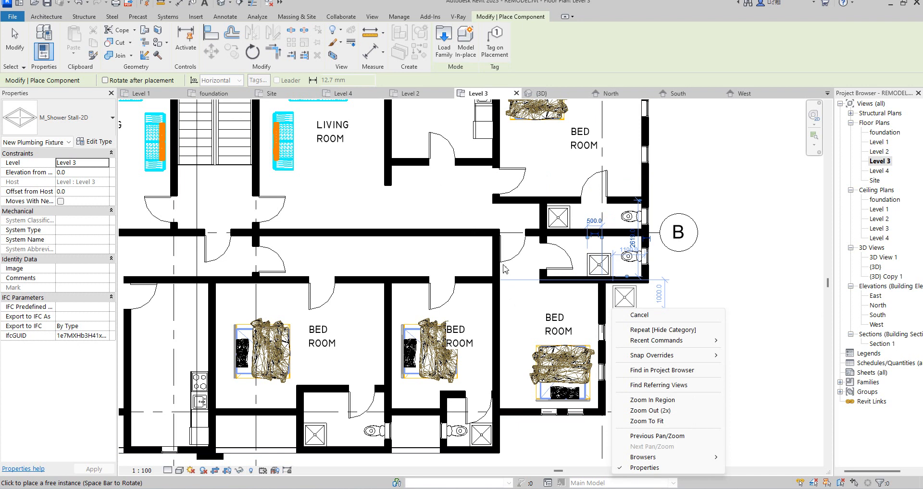
left_click(654, 269)
scroll(685, 292, "down", 3)
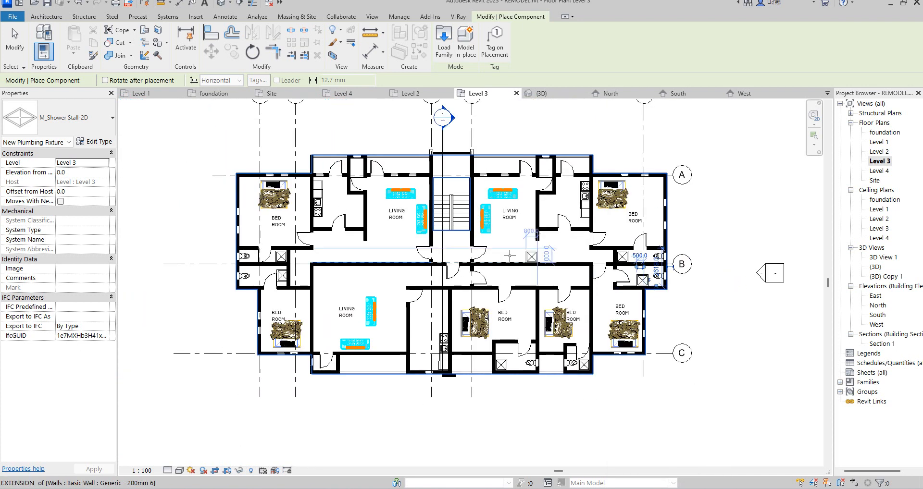
- Place a WC w Cistern (5) 540 x 360mm toilet against the west wall of the small room south of the large living room
scroll(541, 172, "up", 2)
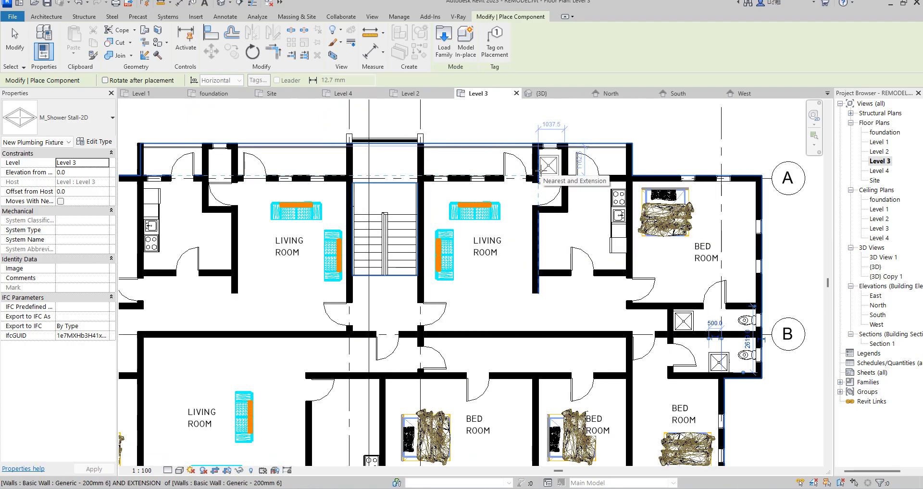
scroll(536, 227, "down", 2)
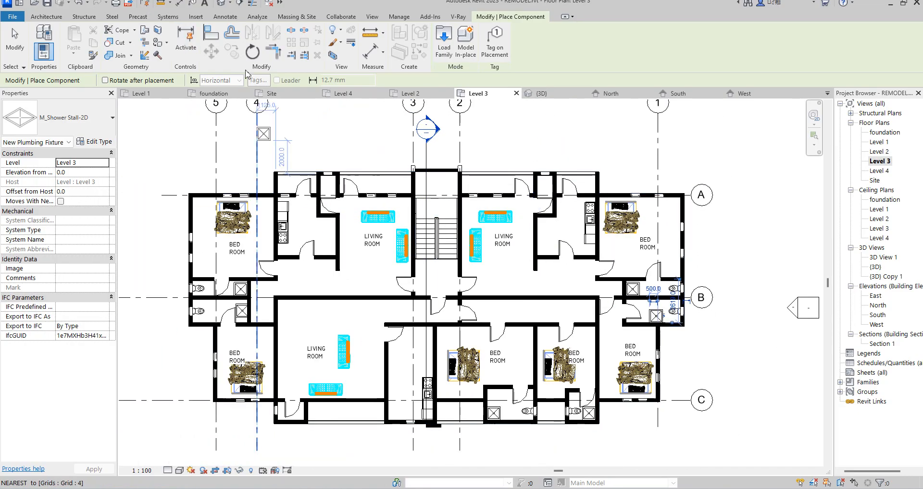
left_click(74, 117)
scroll(149, 279, "down", 8)
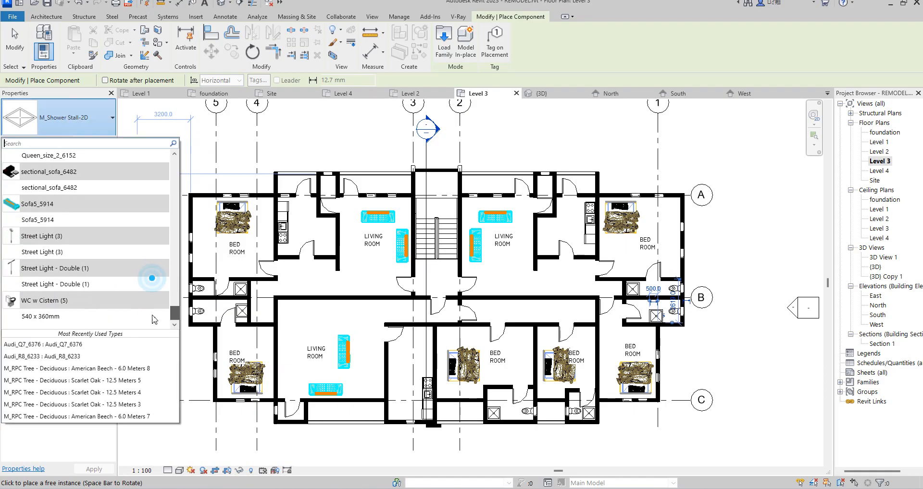
left_click(40, 317)
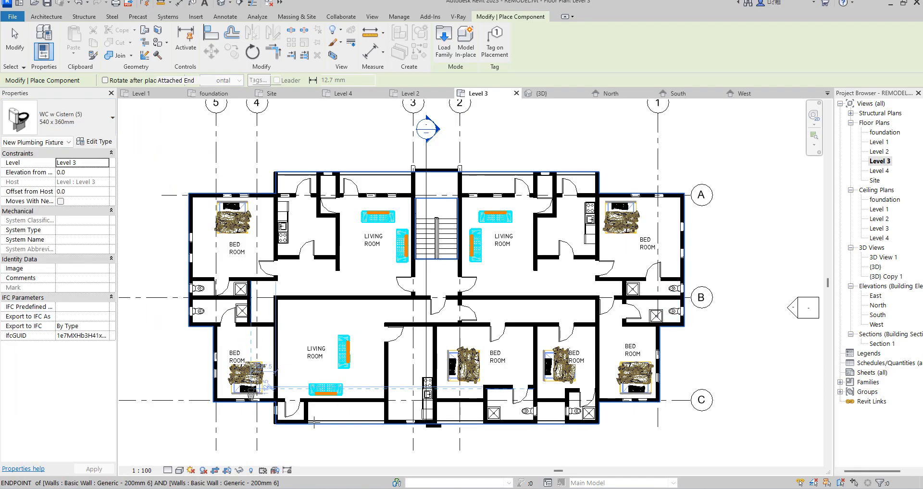
scroll(285, 405, "up", 4)
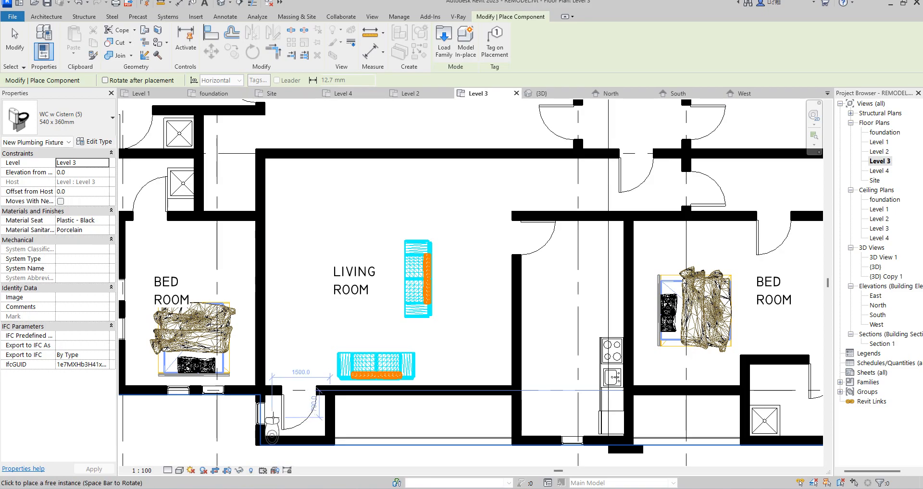
scroll(299, 425, "down", 5)
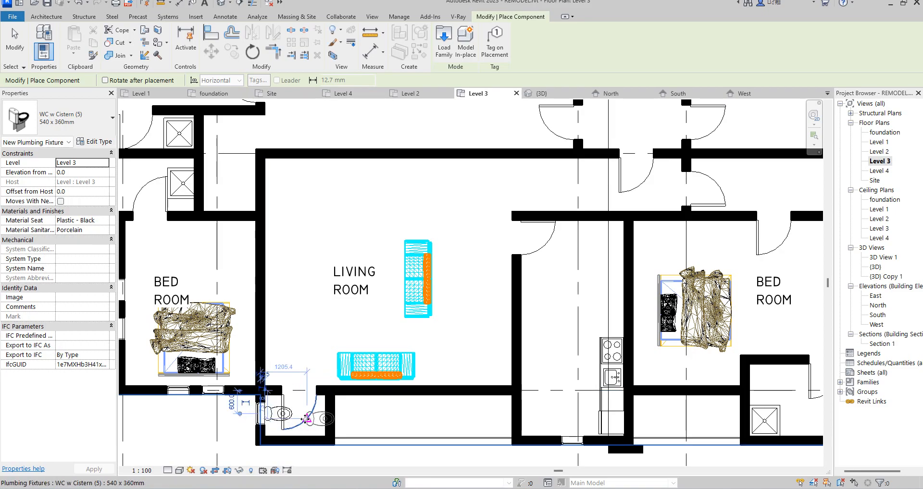
- Place a toilet against the north wall, below the window, in each of the two small north rooms beside the upper living rooms
scroll(376, 296, "up", 6)
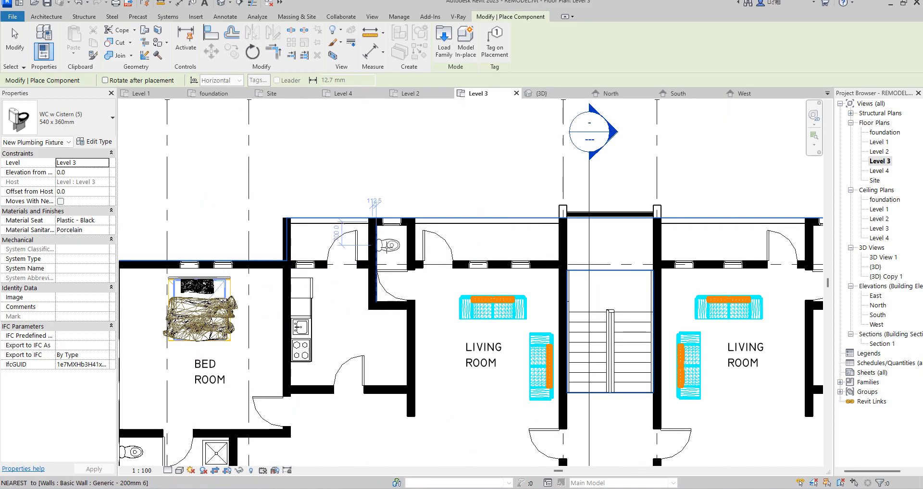
left_click(391, 226)
scroll(310, 252, "down", 3)
scroll(580, 245, "up", 2)
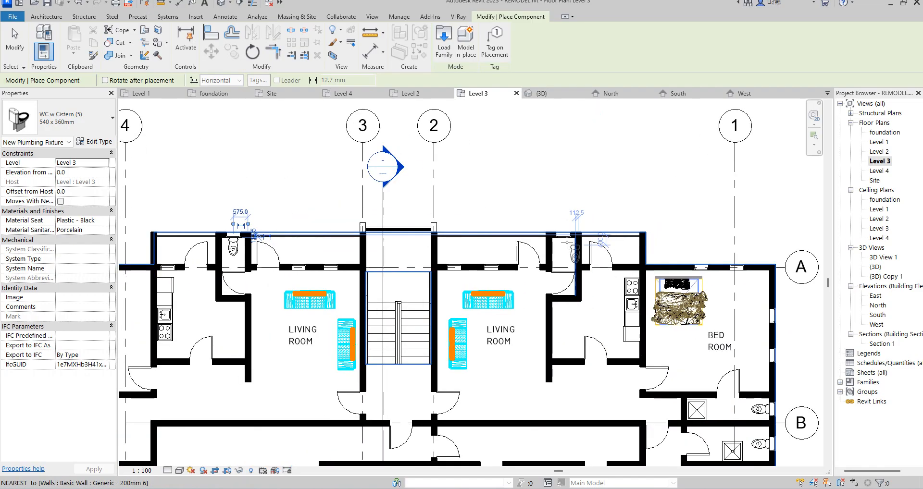
scroll(567, 240, "up", 3)
left_click(564, 239)
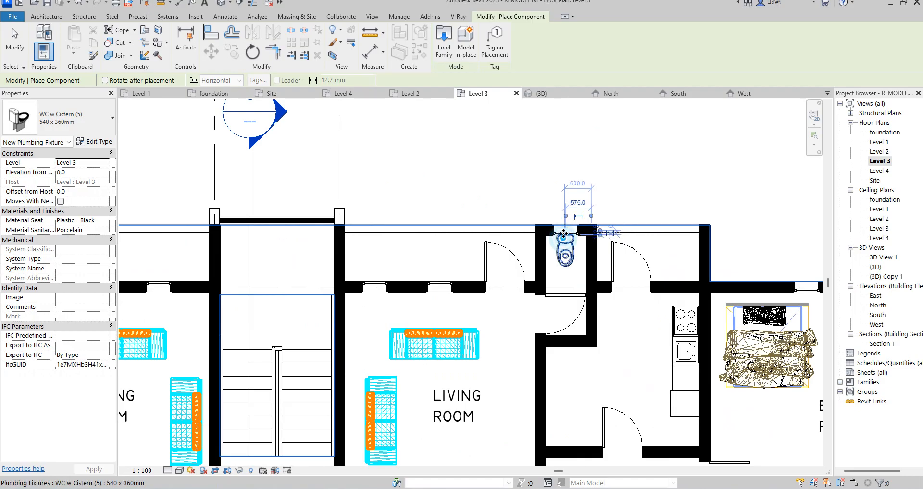
scroll(558, 236, "down", 2)
key("Escape")
key("Escape")
scroll(549, 233, "down", 3)
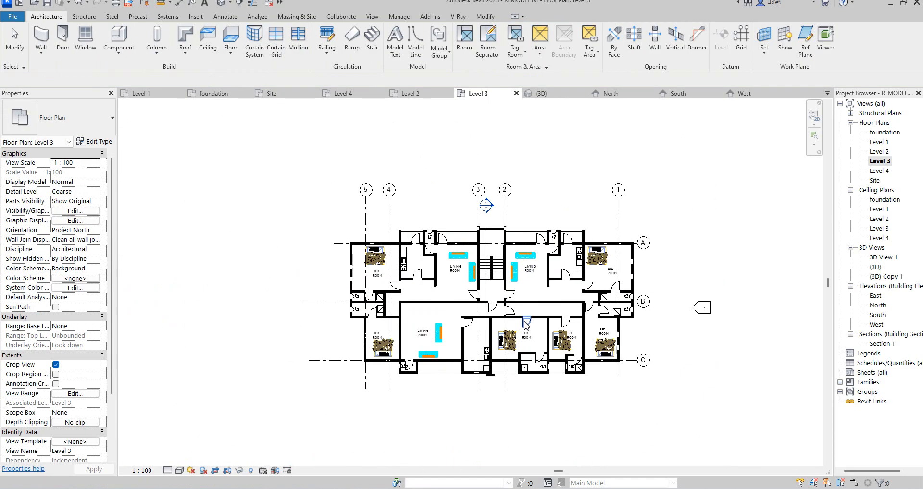
- Hide the whole grid category in the Level 3 plan view
scroll(432, 293, "up", 4)
scroll(432, 294, "down", 1)
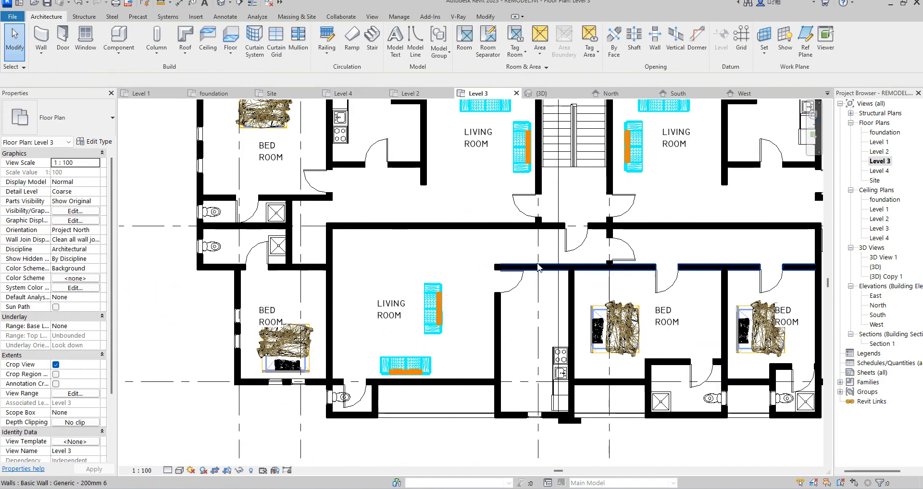
scroll(331, 351, "down", 1)
scroll(322, 361, "up", 2)
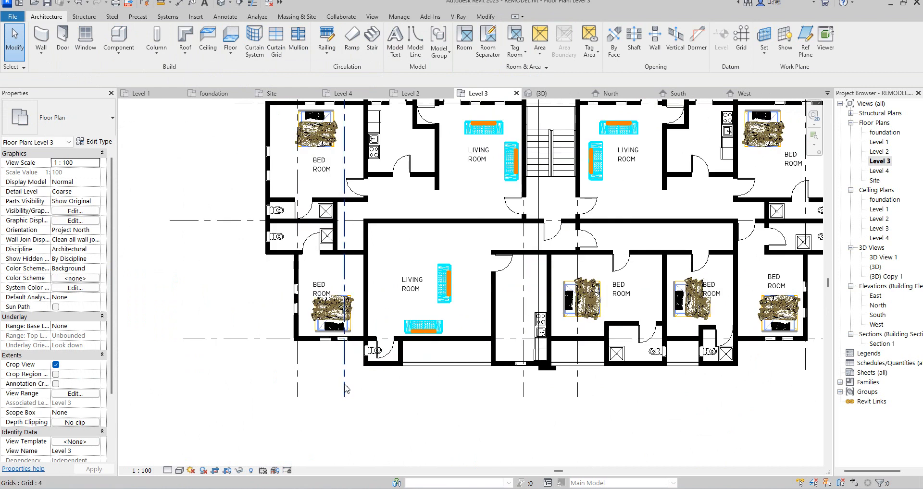
left_click(344, 387)
right_click(344, 386)
mouse_move(395, 214)
mouse_move(384, 197)
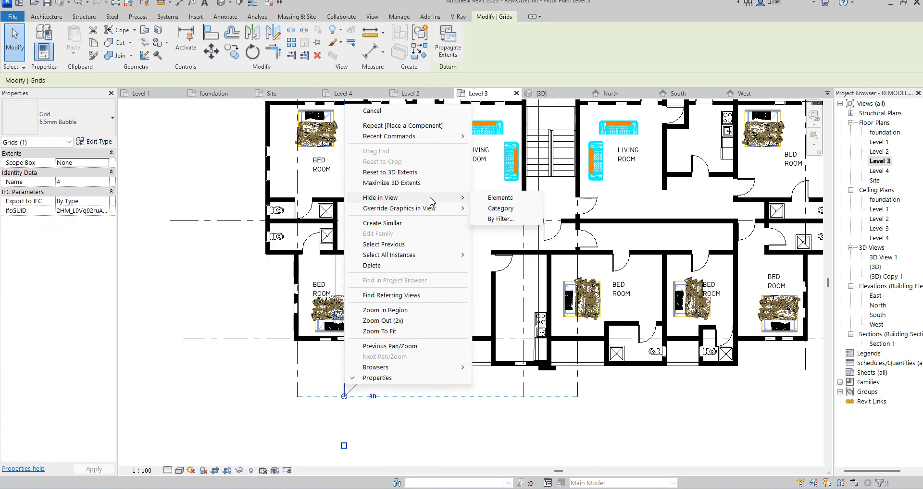
left_click(495, 209)
scroll(374, 341, "down", 2)
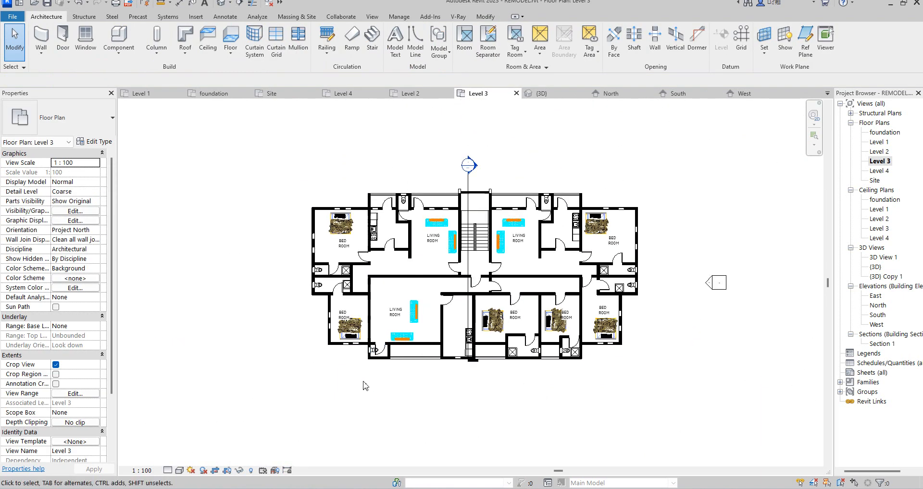
- Break the section line through the stairwell and pull both ends back outside the north and south walls
left_click(469, 195)
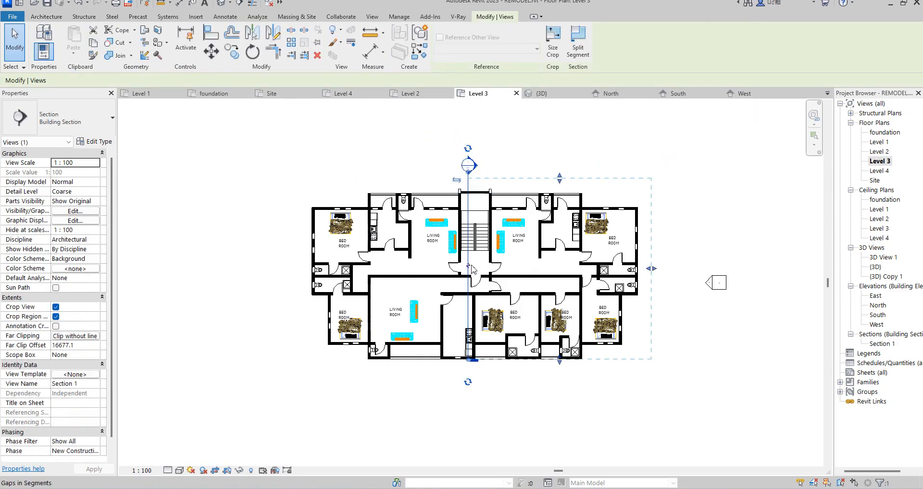
left_click_drag(468, 235, 468, 186)
left_click_drag(469, 297, 470, 360)
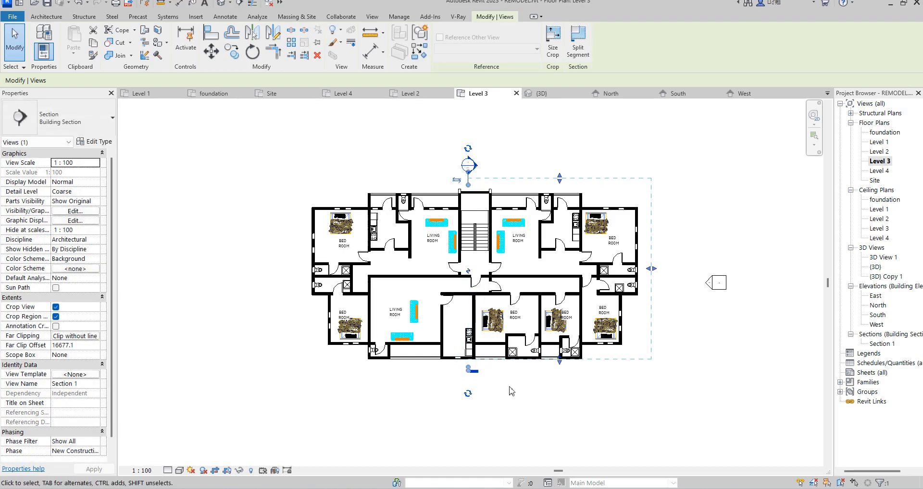
key("Escape")
scroll(443, 321, "up", 2)
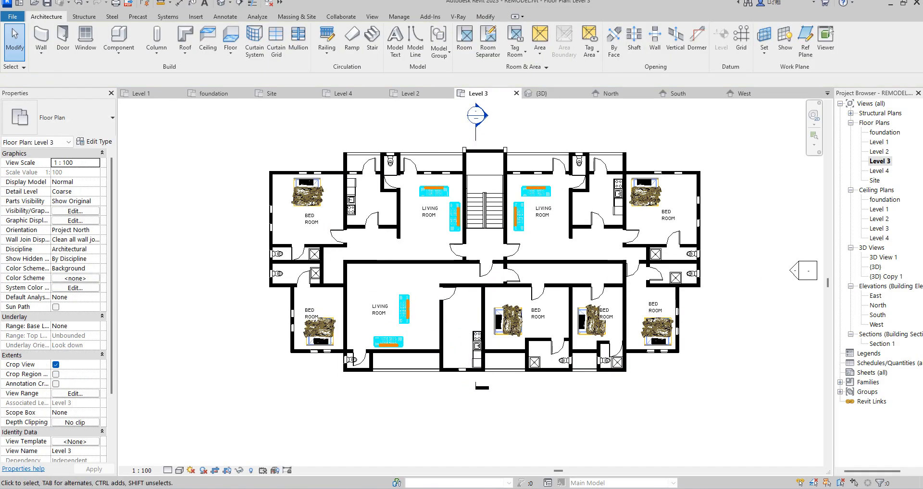
- Turn on shadows in the Level 3 view and set the sun's azimuth to 175° and altitude to 15°
left_click(201, 472)
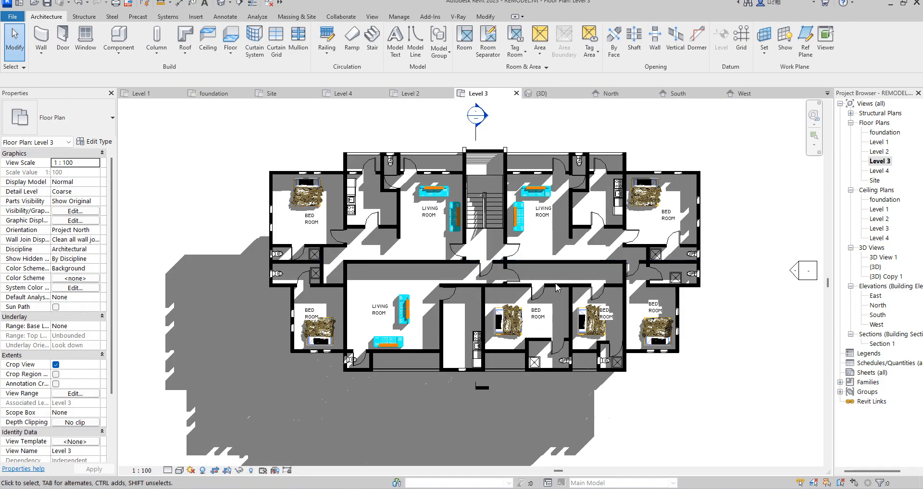
scroll(503, 273, "down", 2)
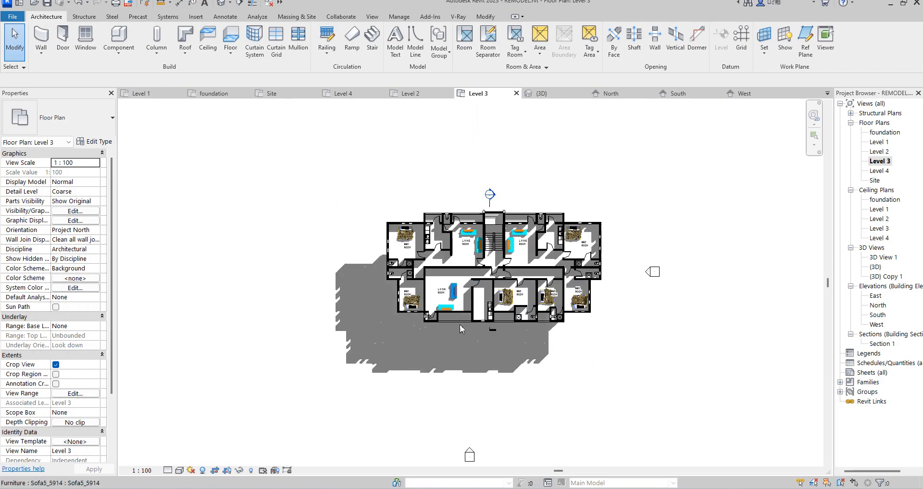
left_click(181, 472)
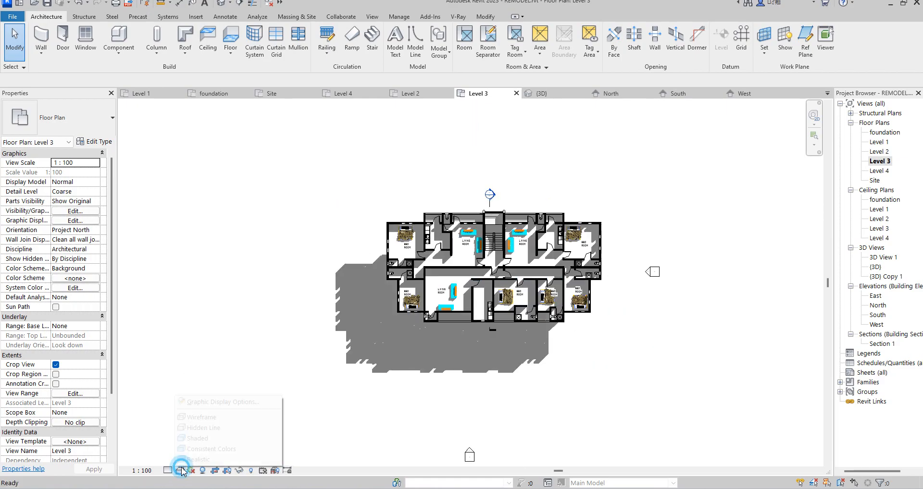
left_click(215, 403)
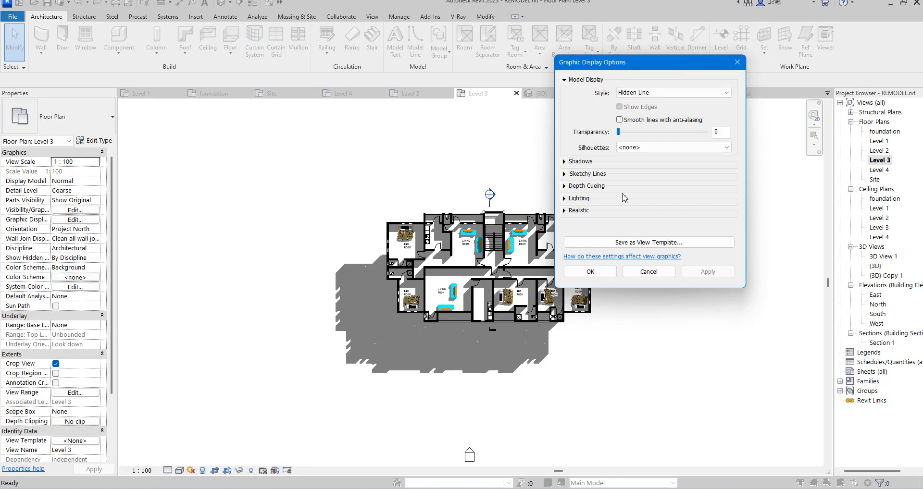
left_click(565, 201)
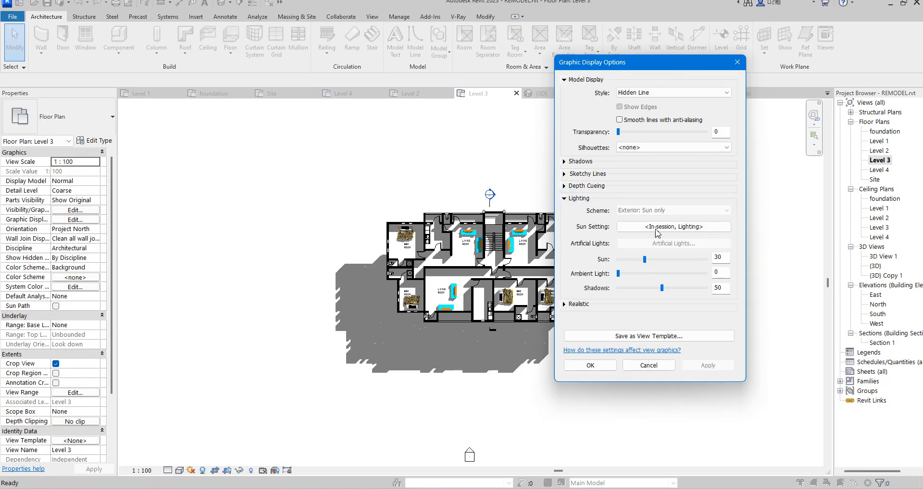
left_click(656, 230)
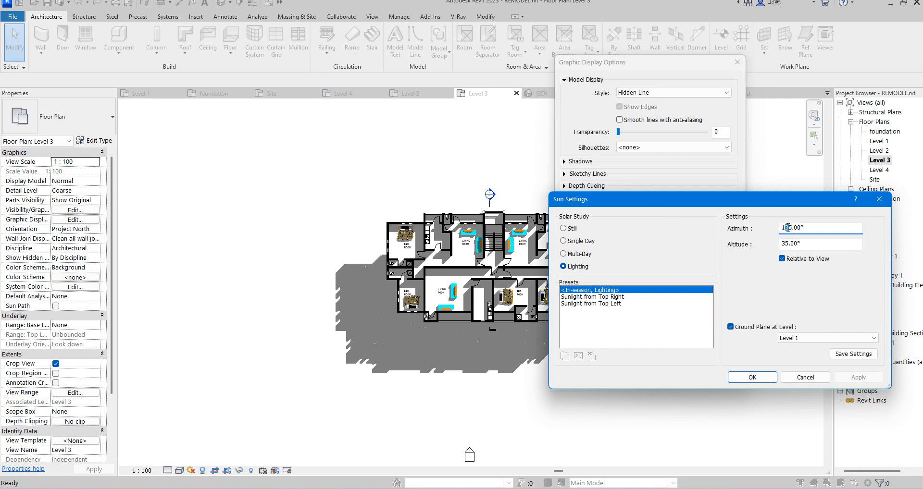
left_click(783, 243)
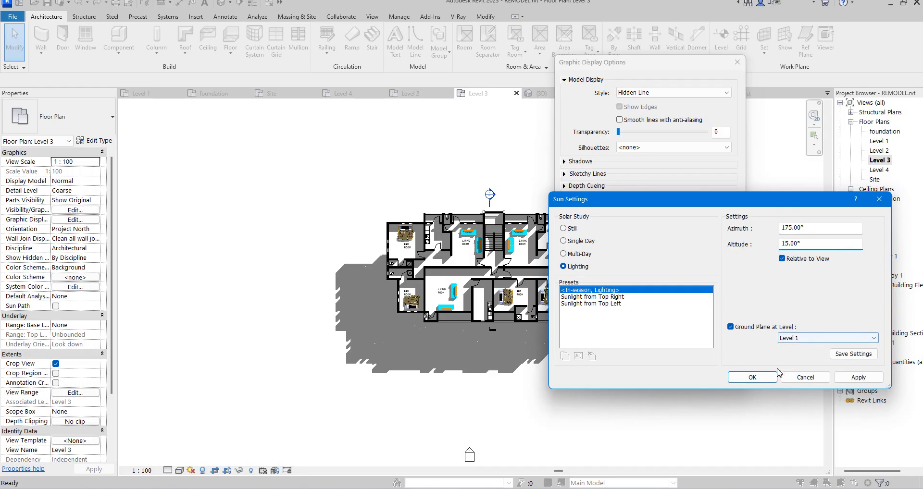
left_click(845, 378)
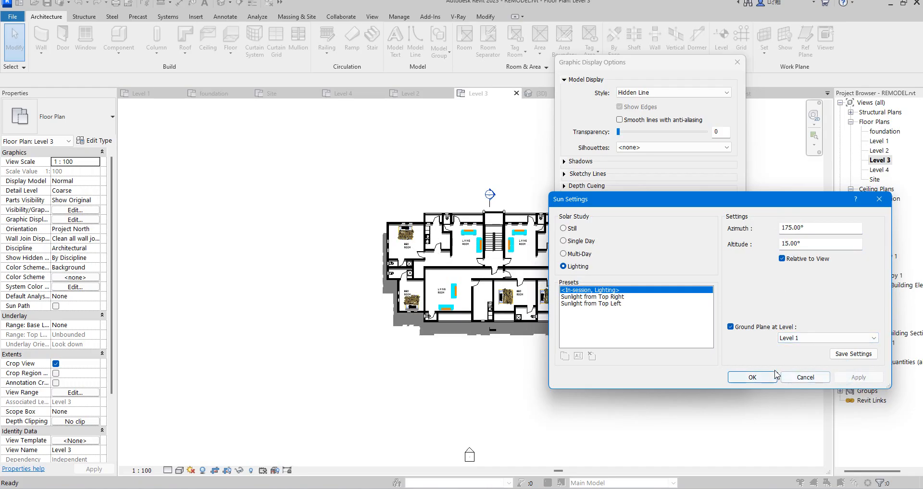
- Set the sun's ground plane to Level 3 and accept the sun and graphic display settings
left_click(805, 339)
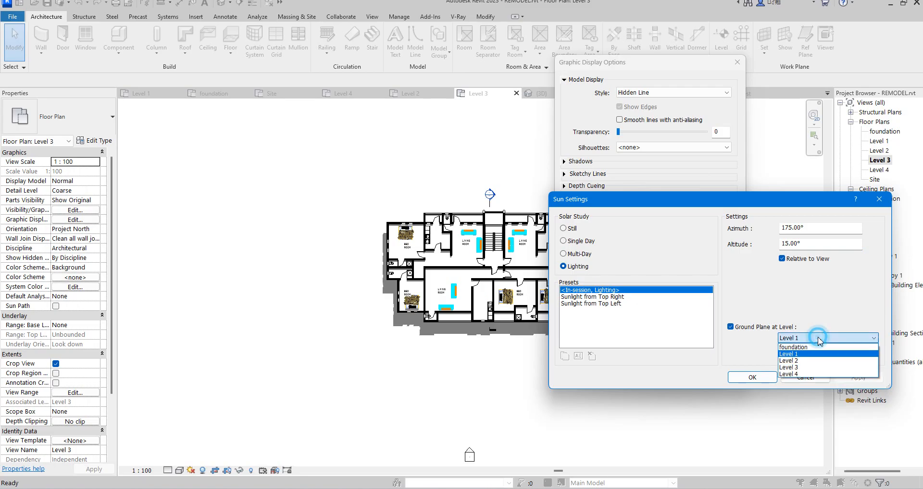
left_click(799, 371)
left_click(867, 380)
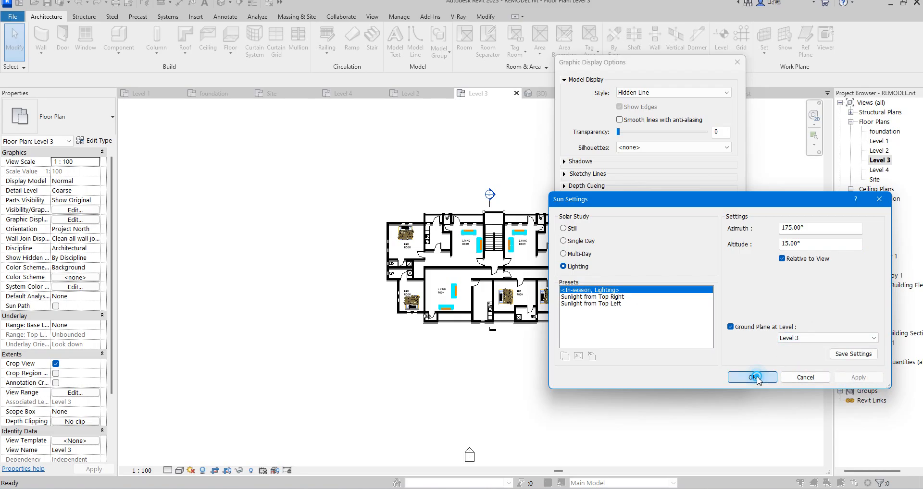
left_click(752, 378)
left_click(607, 370)
scroll(518, 284, "up", 3)
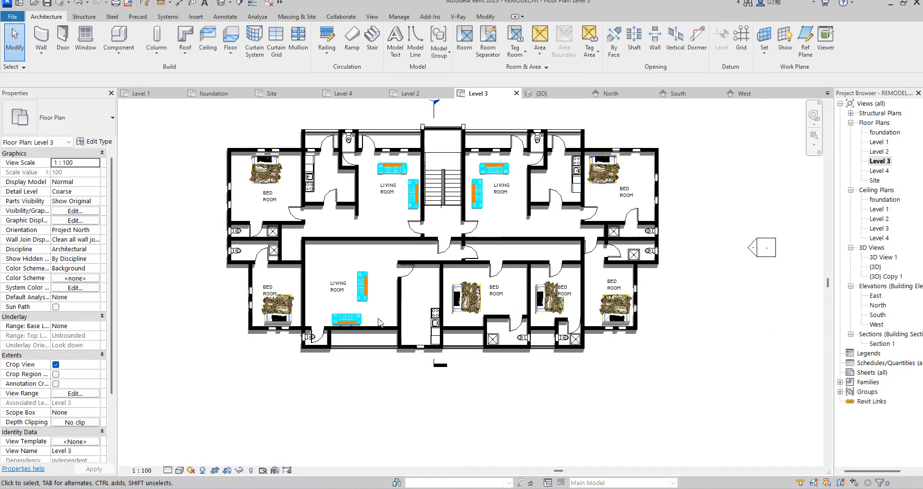
- Place an M_Single-Flush 0915 x 2134mm door in the south wall of the large living room, opening onto the balcony
scroll(411, 327, "down", 2)
scroll(393, 290, "up", 2)
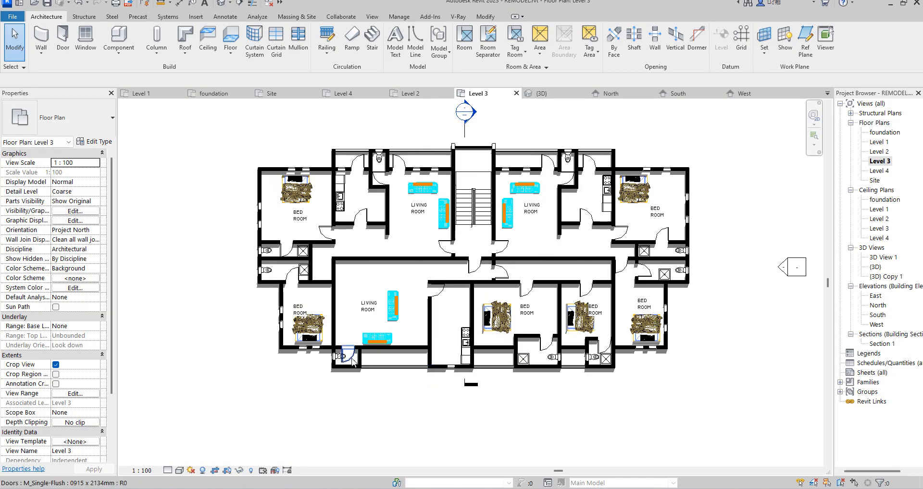
left_click(466, 267)
left_click(416, 51)
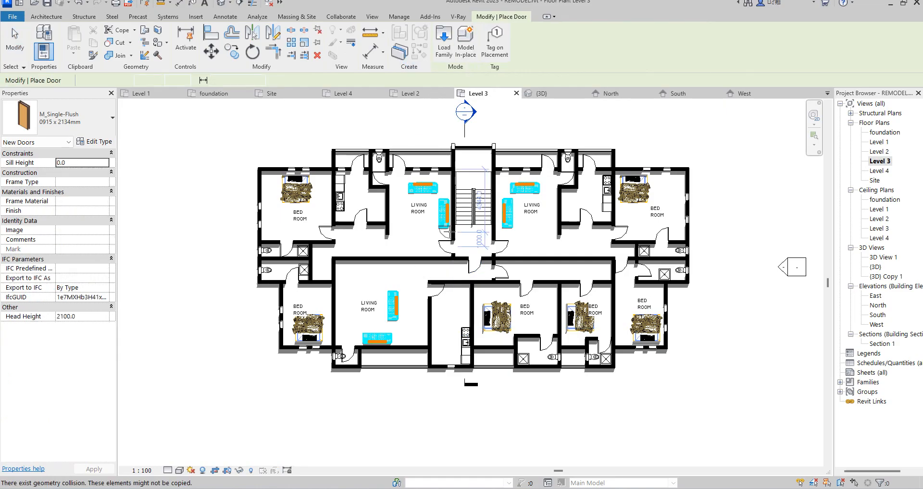
scroll(416, 330, "up", 2)
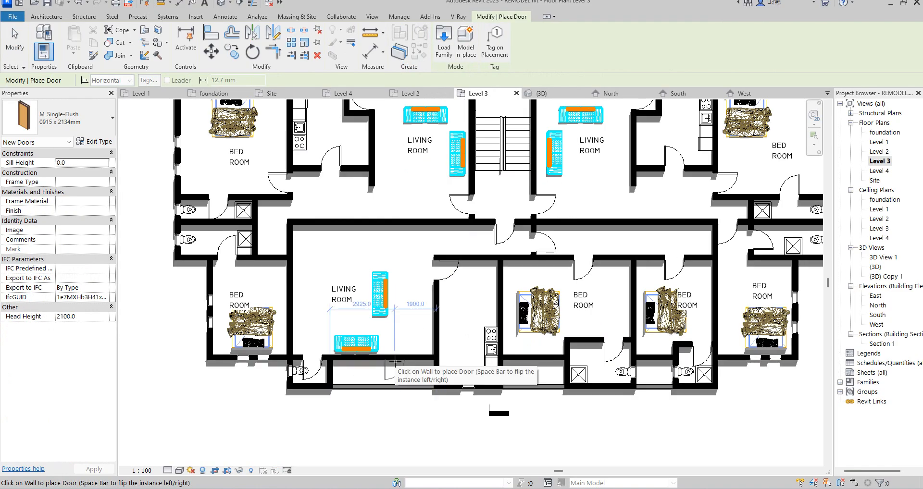
scroll(394, 366, "down", 3)
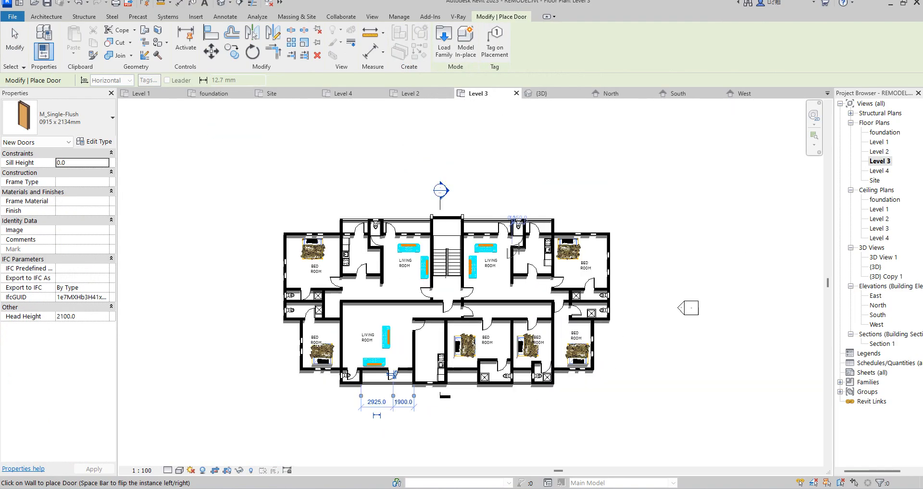
scroll(429, 393, "up", 1)
right_click(379, 310)
left_click(400, 316)
right_click(392, 298)
left_click(404, 303)
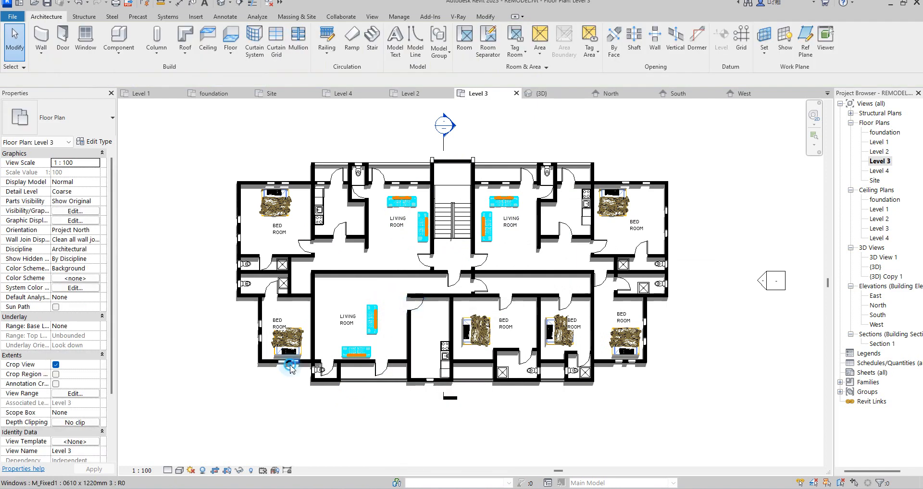
- Place two M_Fixed1 0610 x 1220mm 3 windows, head height 2100, 1000 mm apart between the toilet and balcony door in the large living room's south wall
left_click(292, 365)
left_click(419, 51)
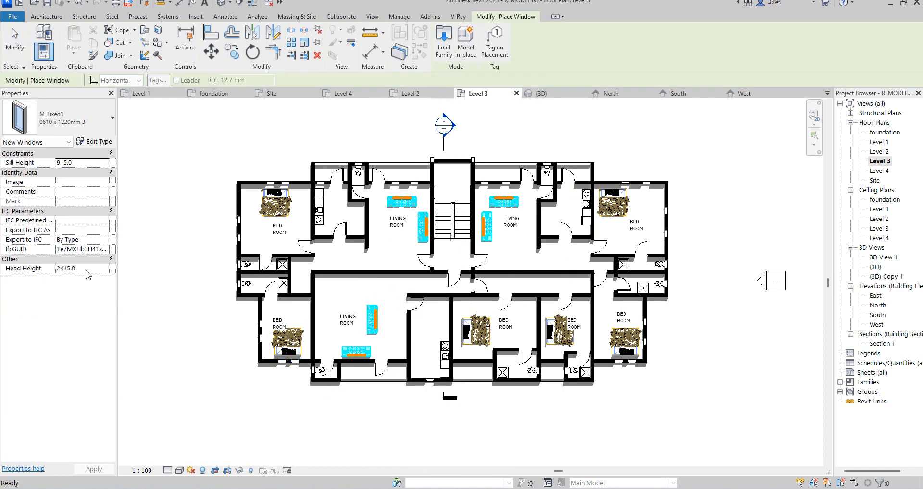
left_click(87, 270)
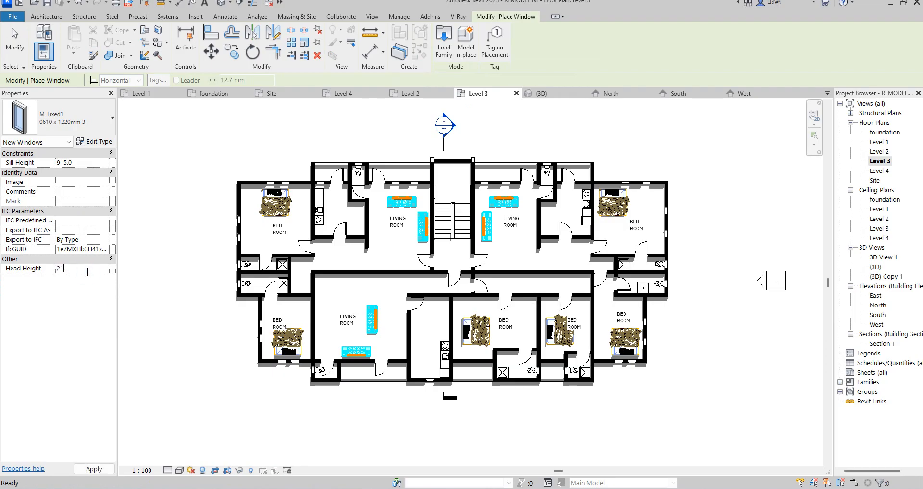
key("Return")
scroll(358, 377, "up", 5)
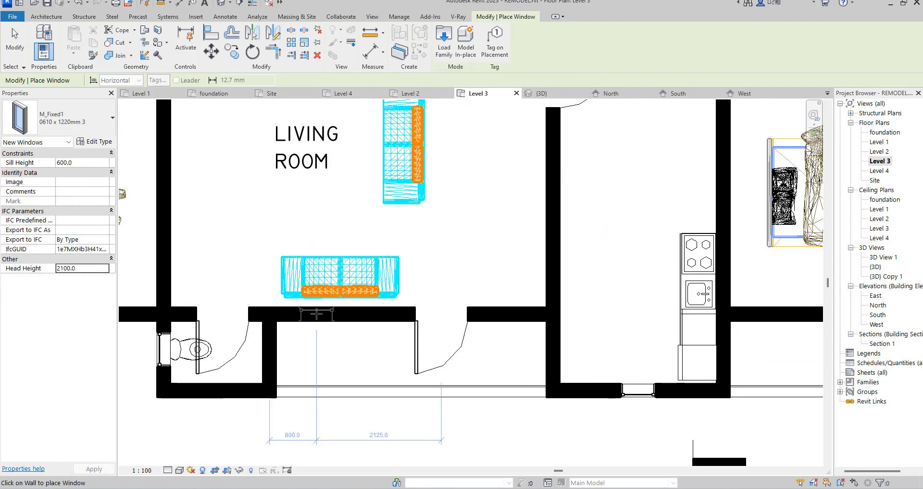
left_click(315, 320)
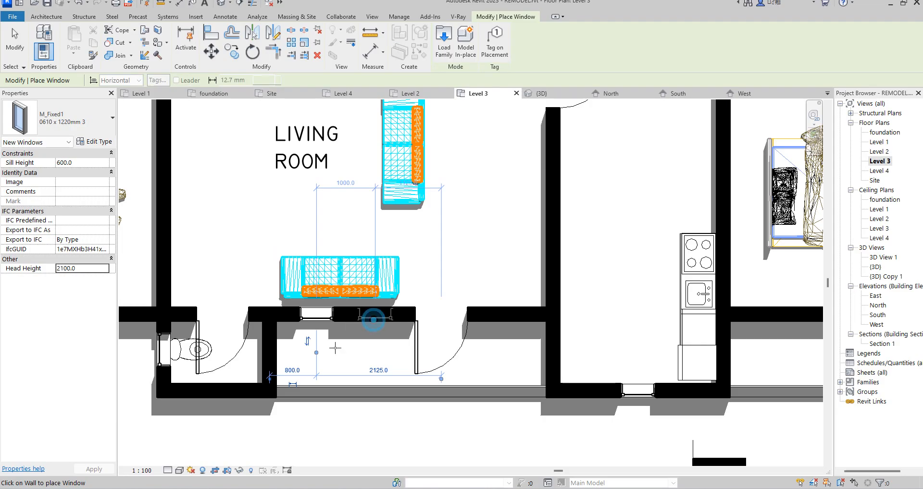
scroll(370, 376, "down", 5)
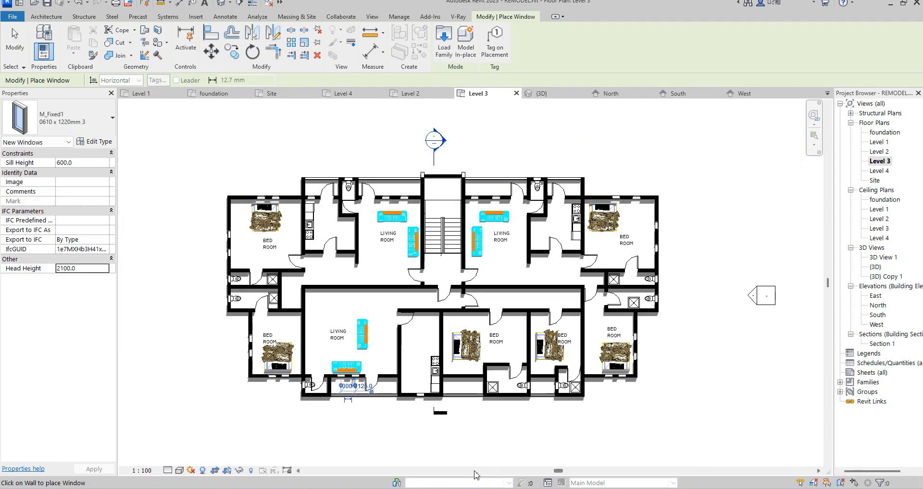
scroll(397, 408, "up", 3)
key("Escape")
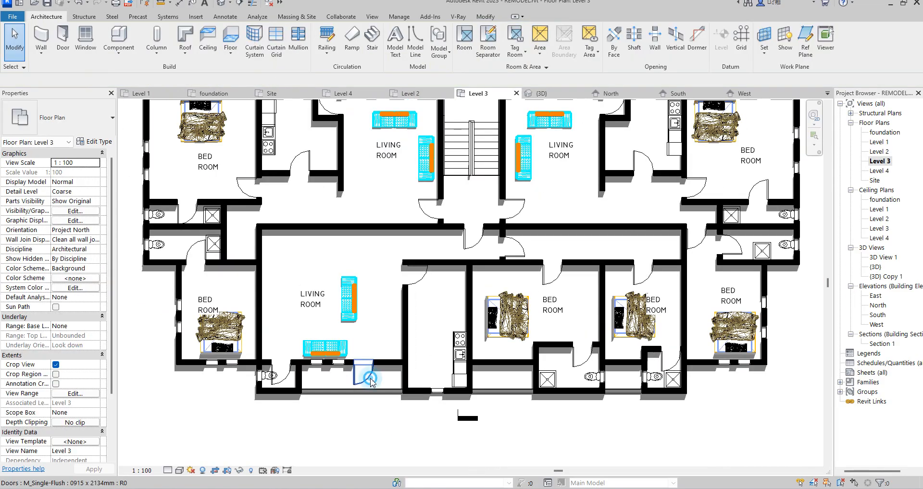
- Flip the large living room's balcony door so that it swings into the room instead of onto the balcony
left_click(368, 375)
left_click(368, 376)
left_click(456, 434)
- Review the whole Level 3 plan, checking the rooms, doors, windows, stairwell and shadows across all apartments
scroll(464, 439, "down", 3)
scroll(471, 449, "up", 3)
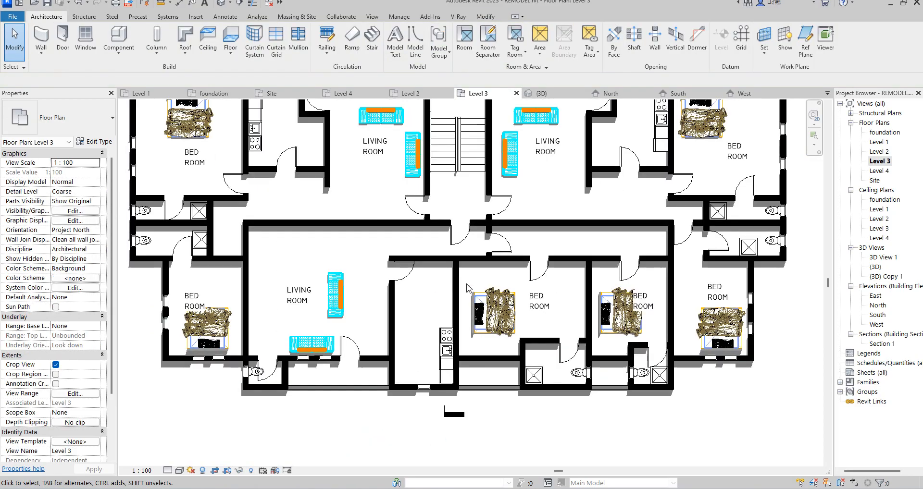
scroll(466, 287, "down", 3)
scroll(451, 240, "up", 2)
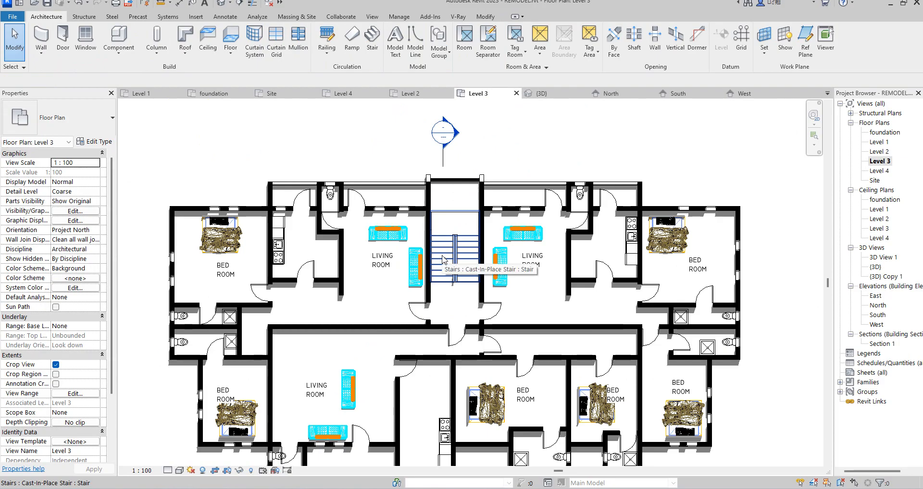
scroll(442, 260, "down", 3)
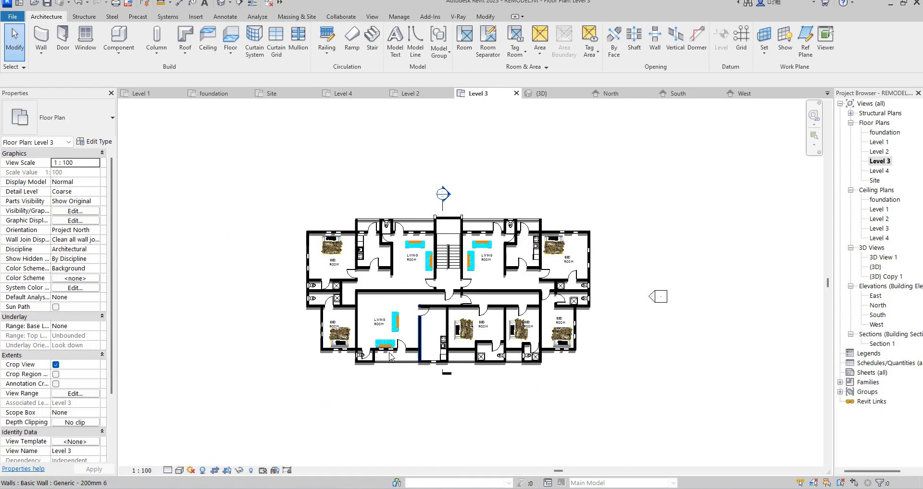
scroll(581, 318, "up", 2)
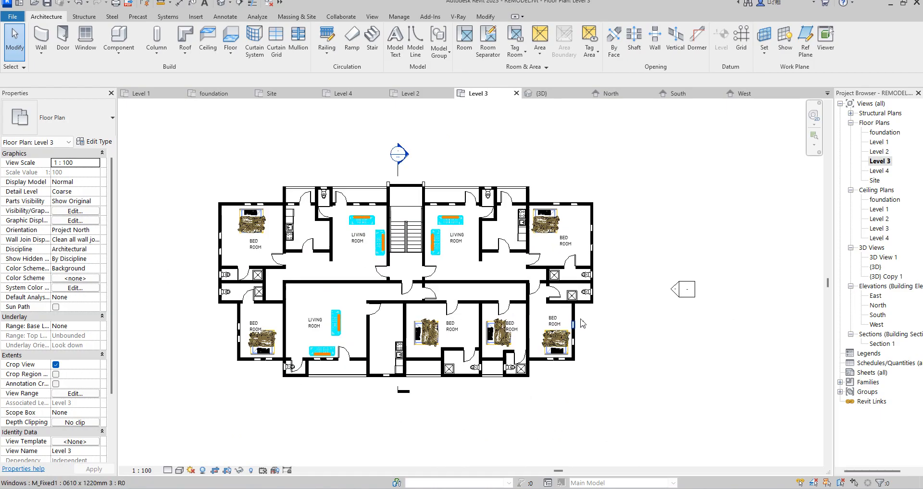
scroll(552, 336, "down", 3)
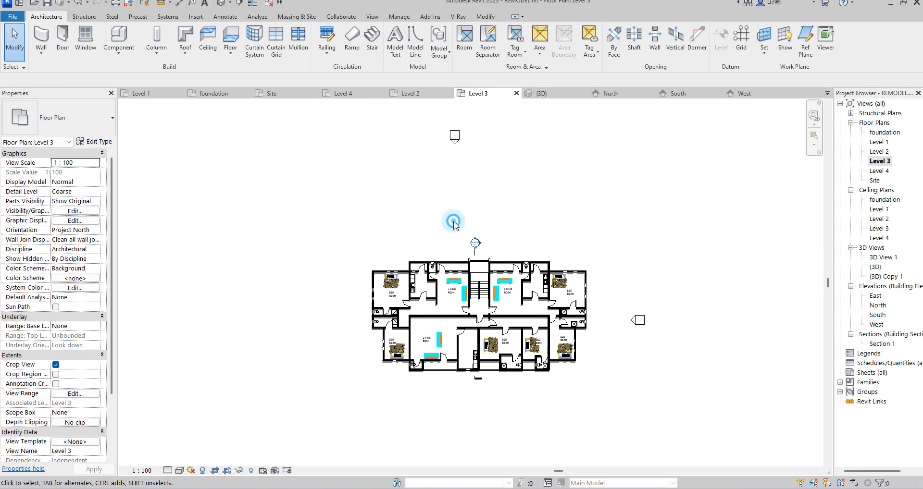
scroll(535, 373, "up", 2)
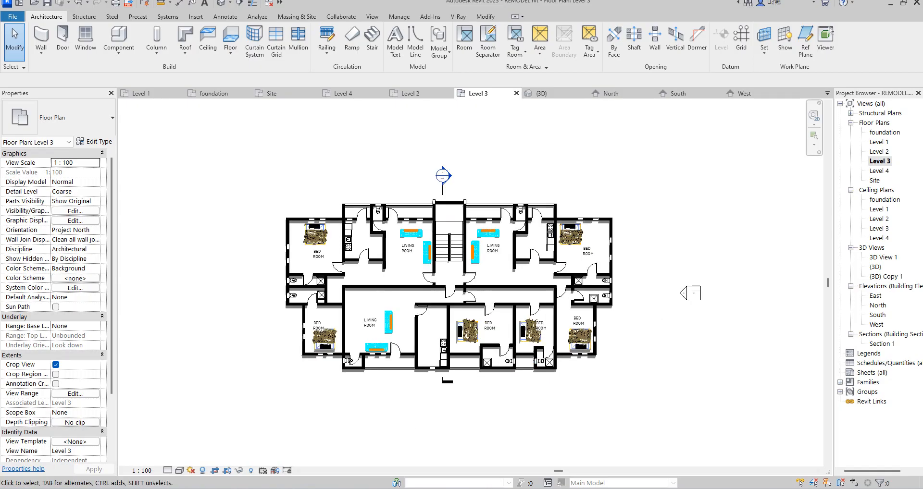